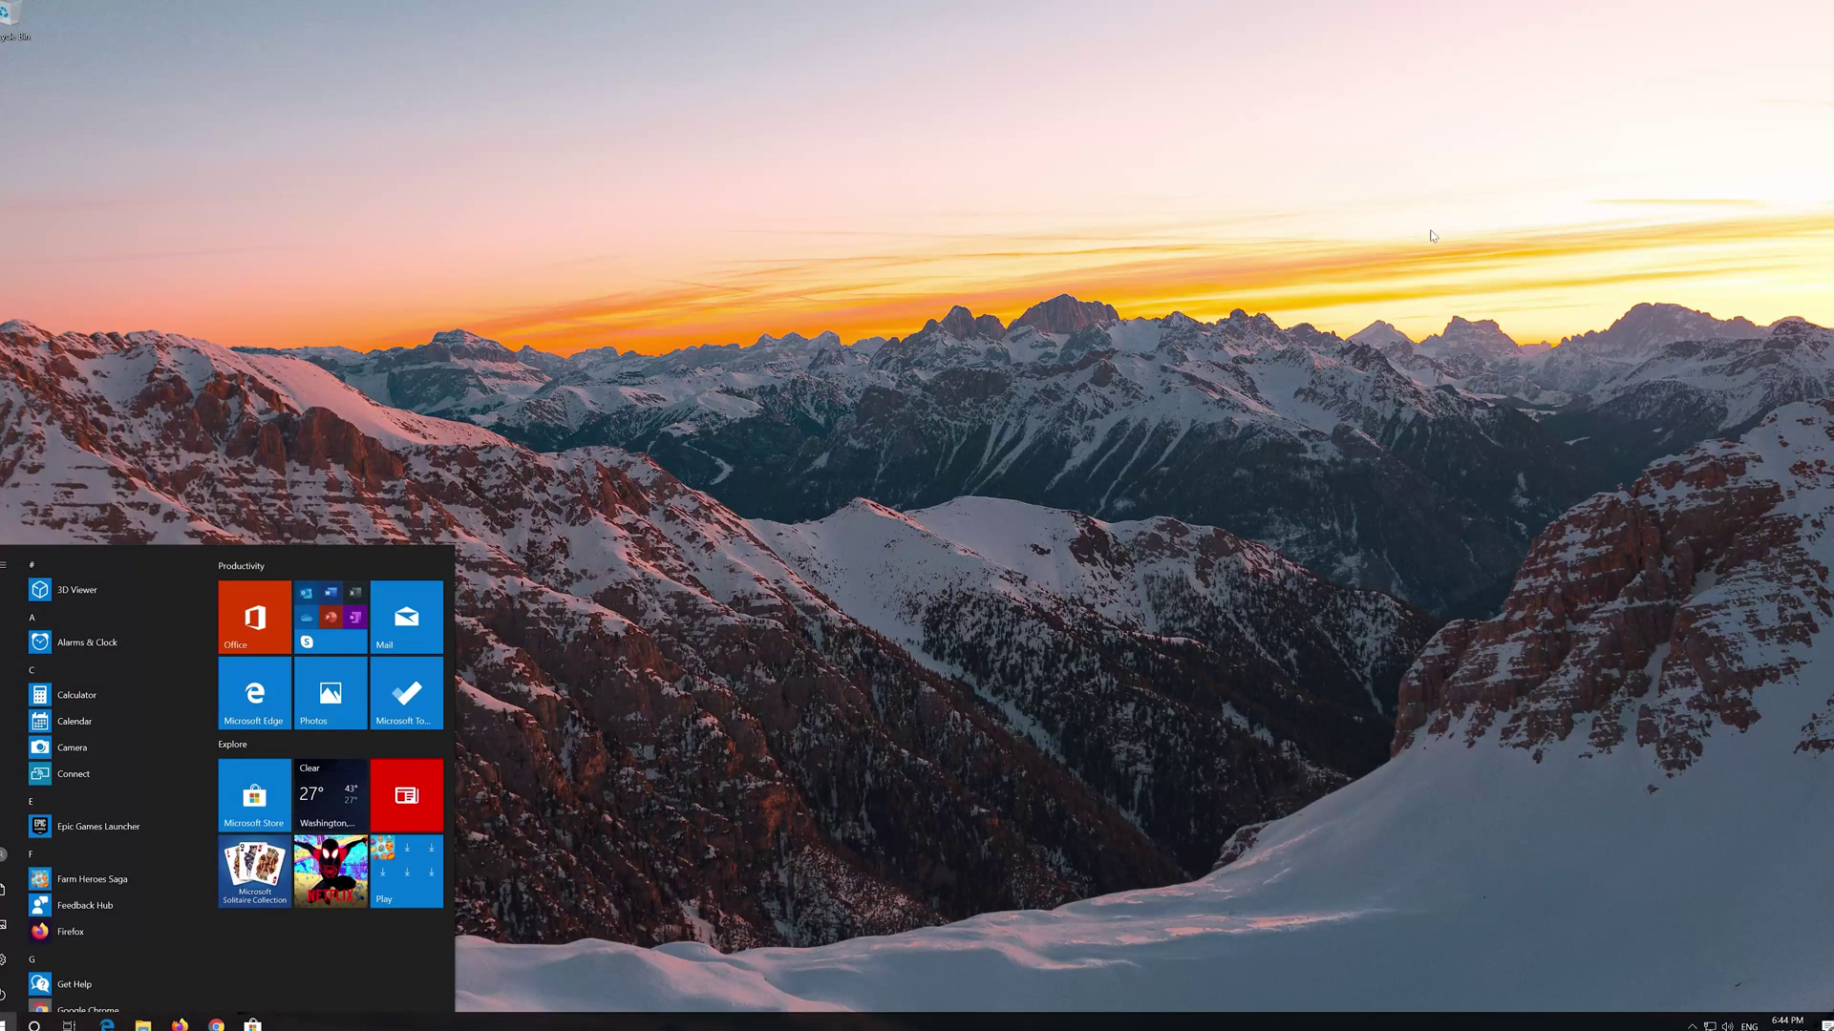
Open the Troubleshoot page of the Update & Security settings in Windows Settings
mouse_move(3, 962)
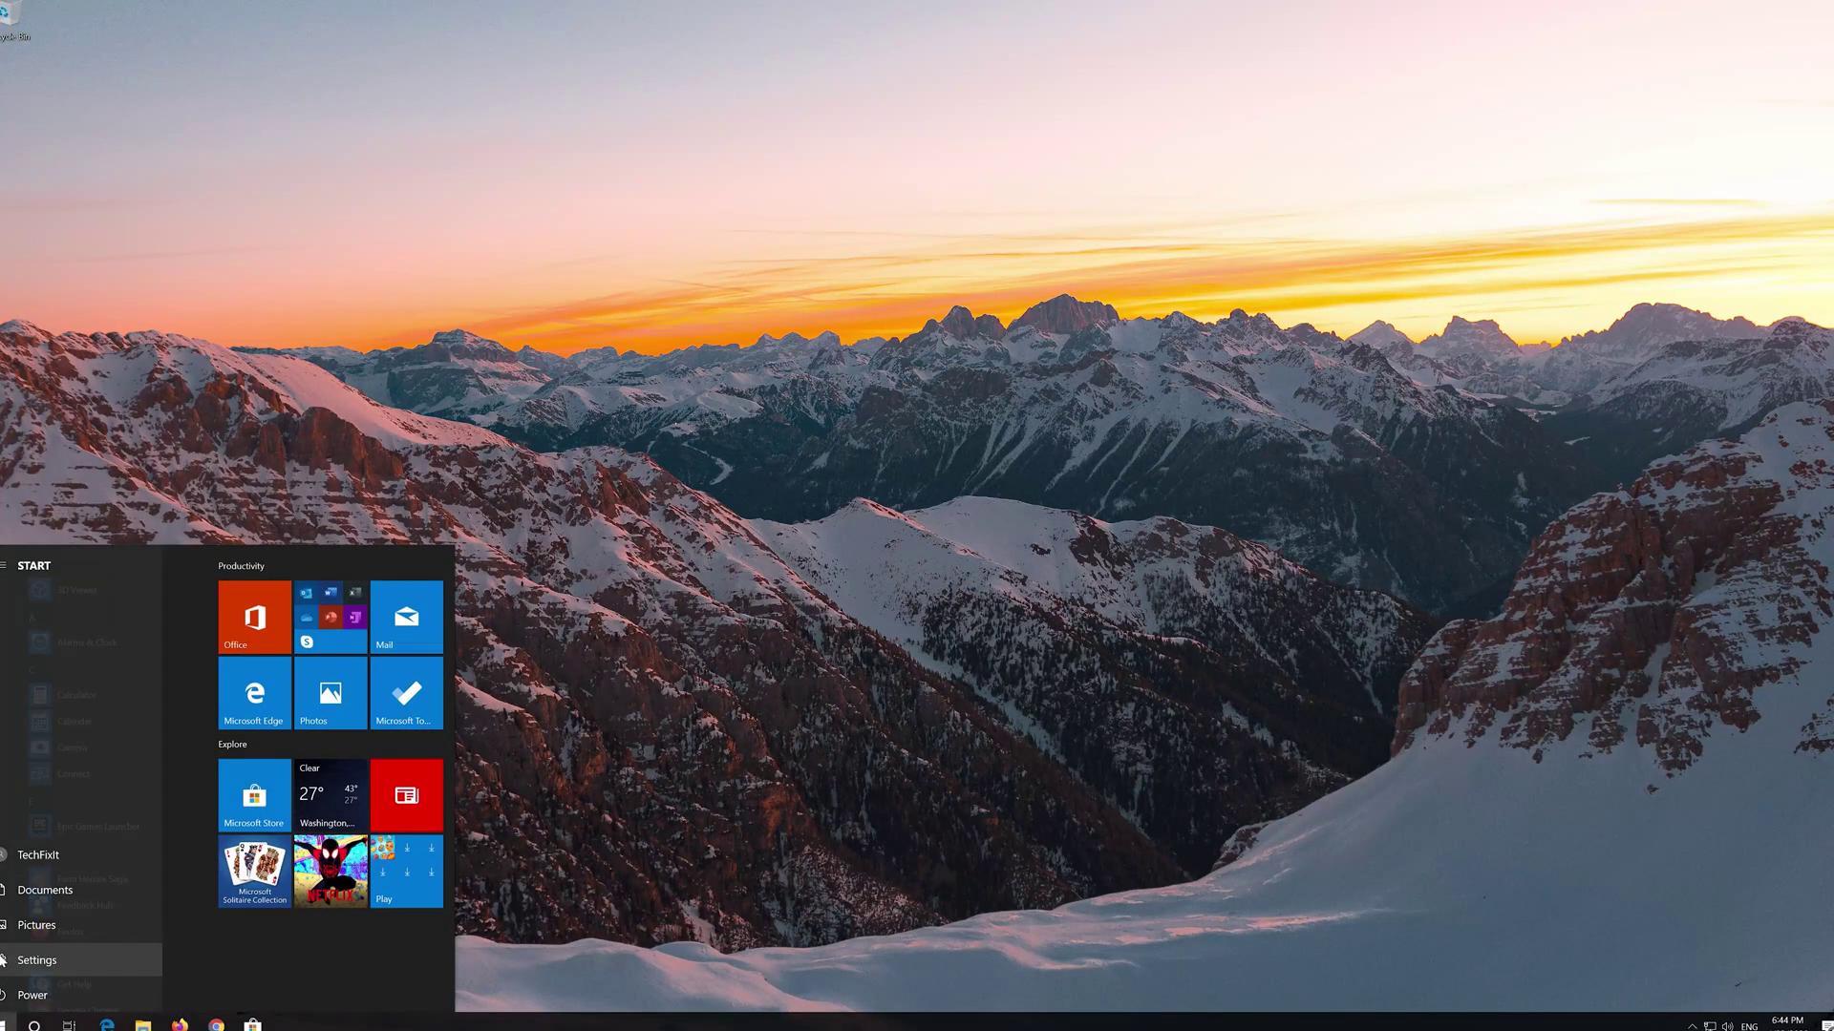
left_click(52, 963)
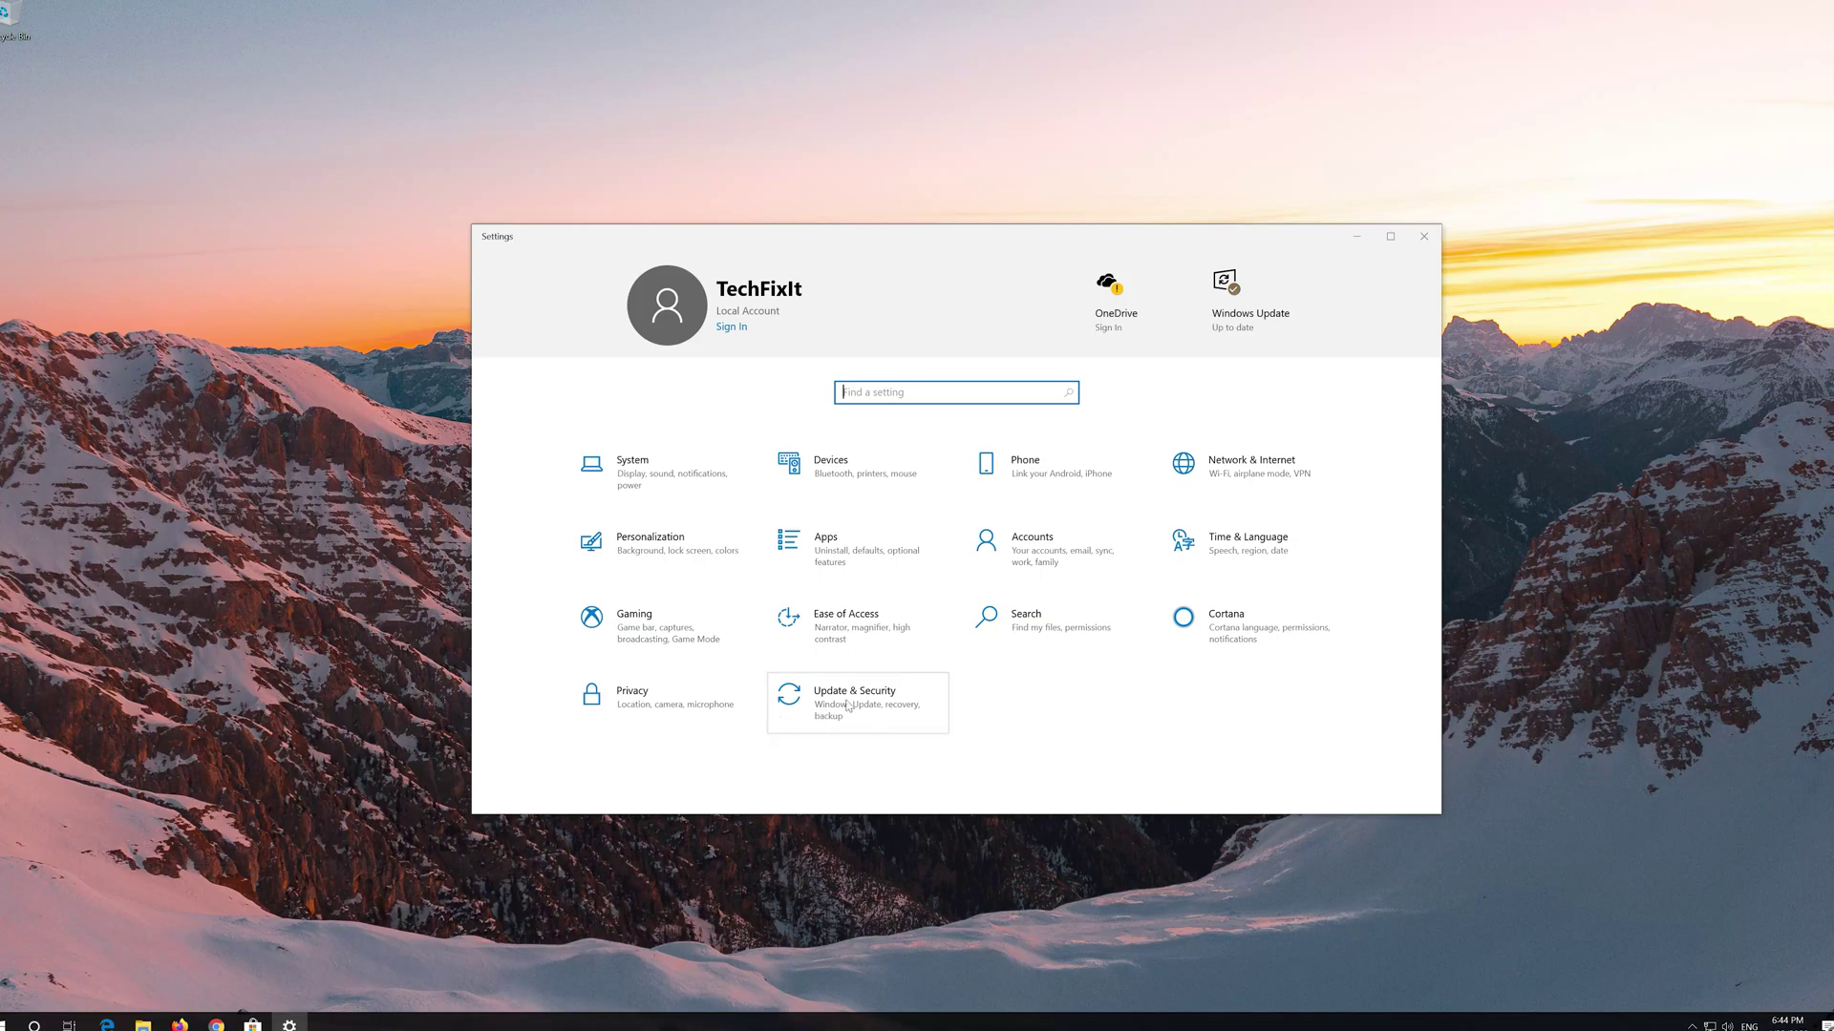
left_click(896, 706)
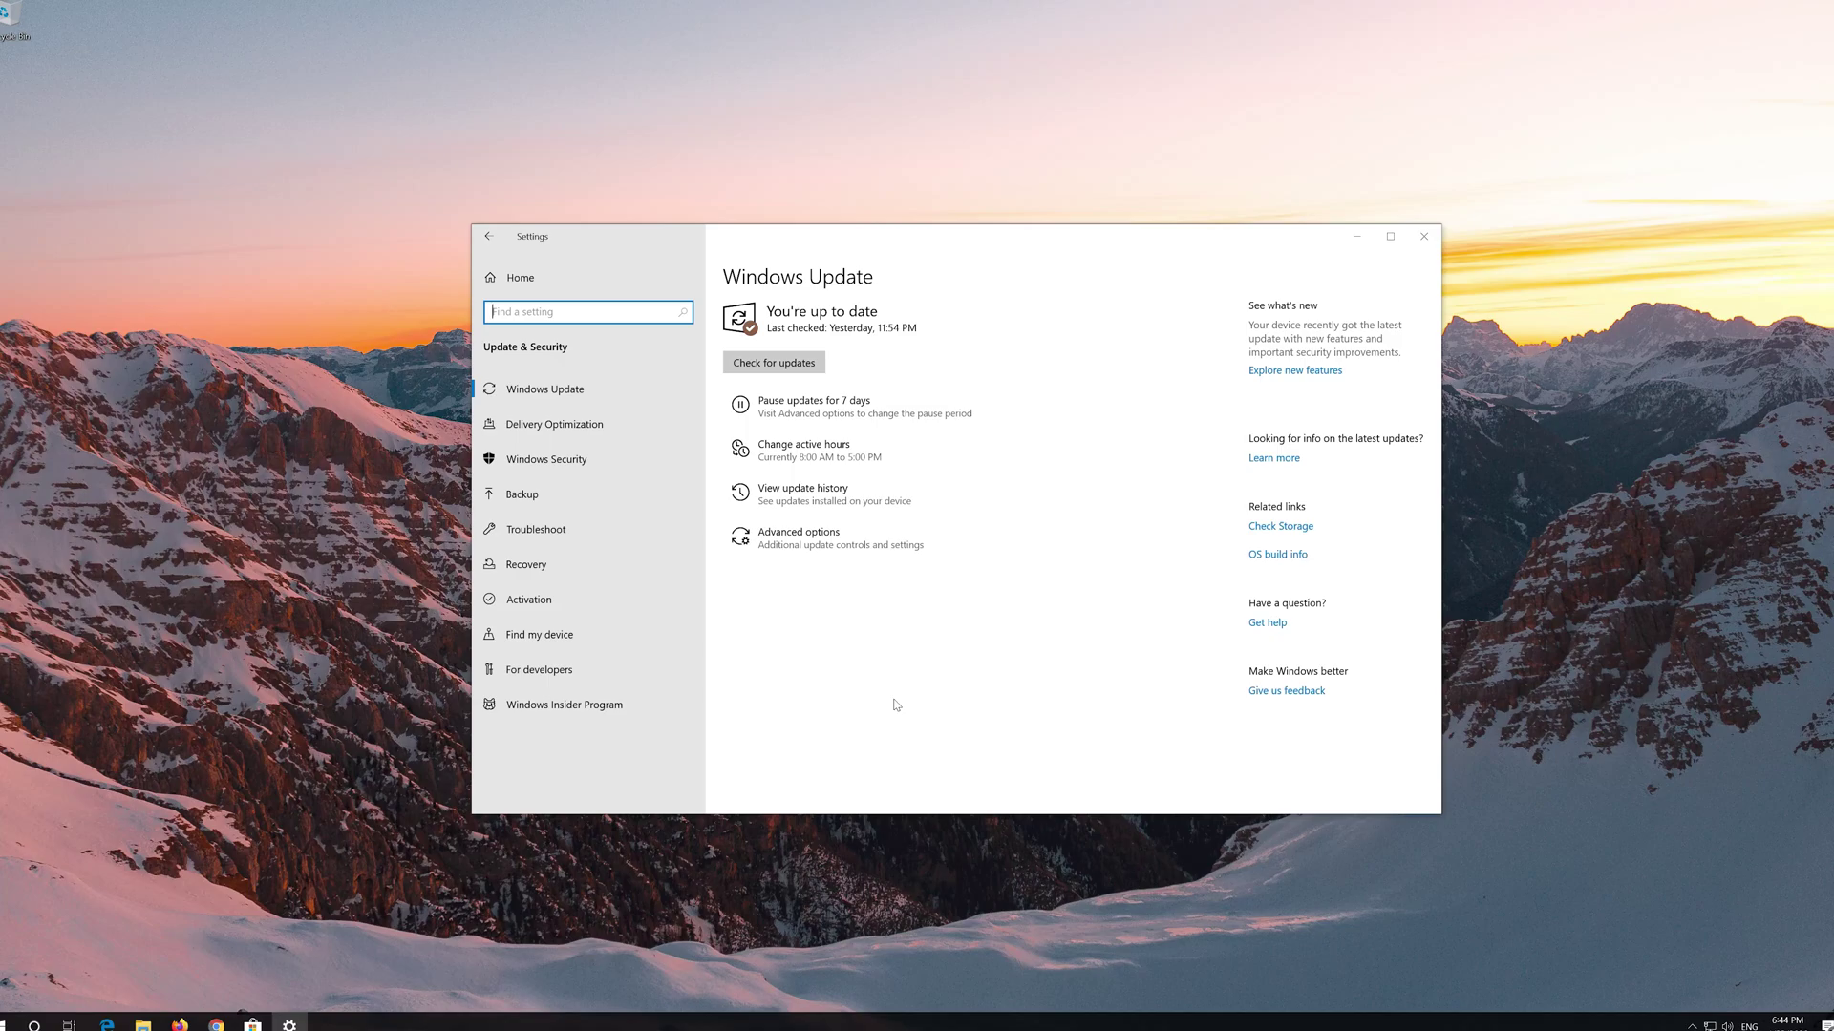
left_click(563, 531)
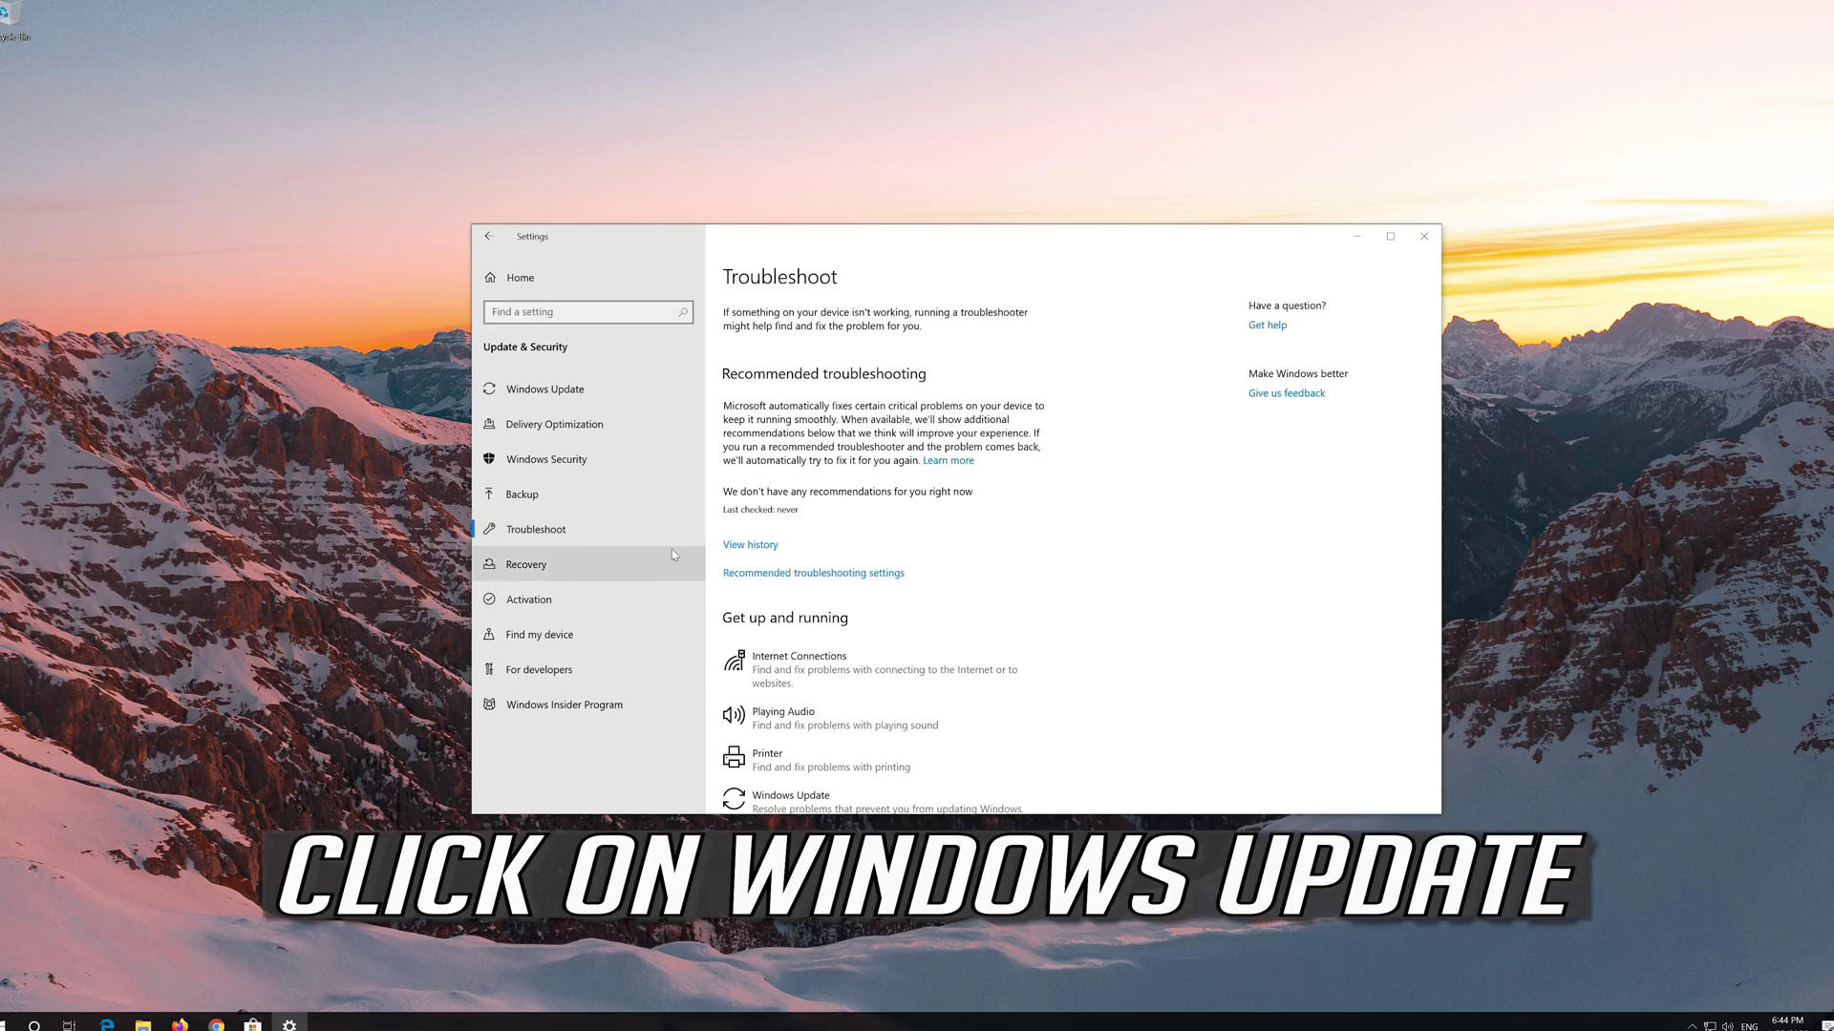
Run the Windows Update troubleshooter, then close the Settings window
scroll(888, 592, "down", 3)
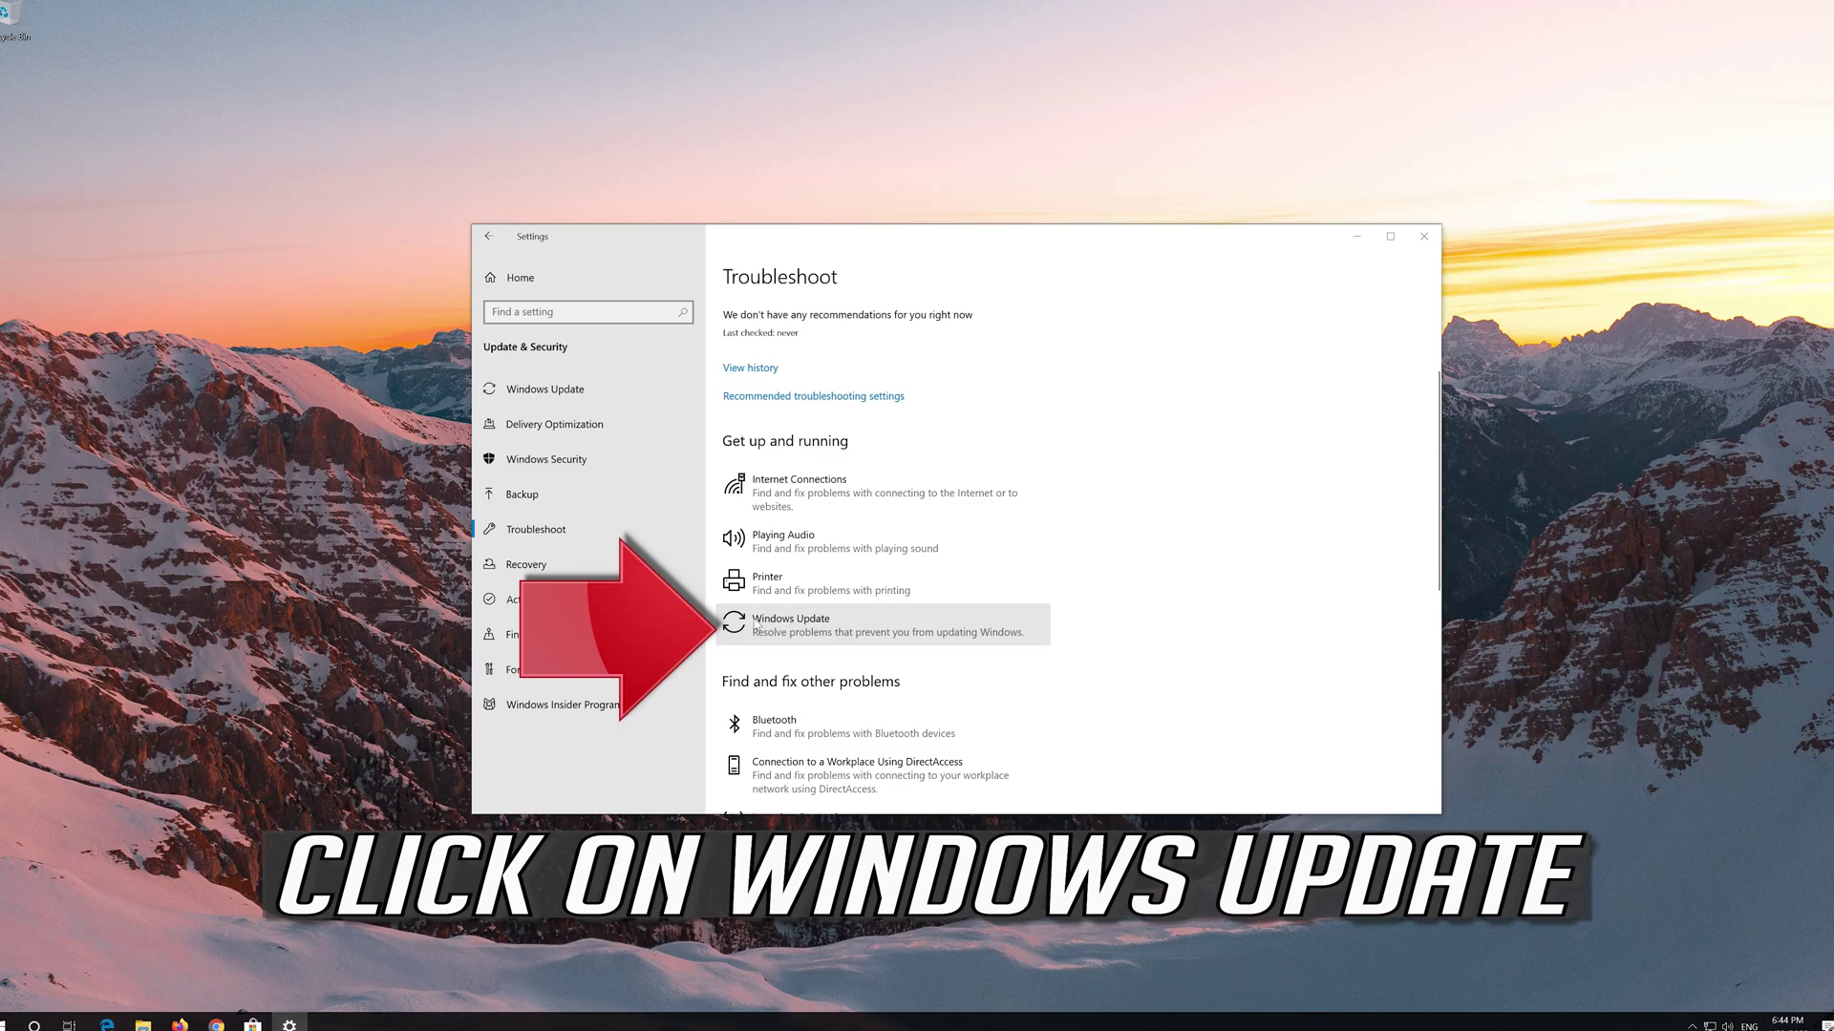
left_click(804, 633)
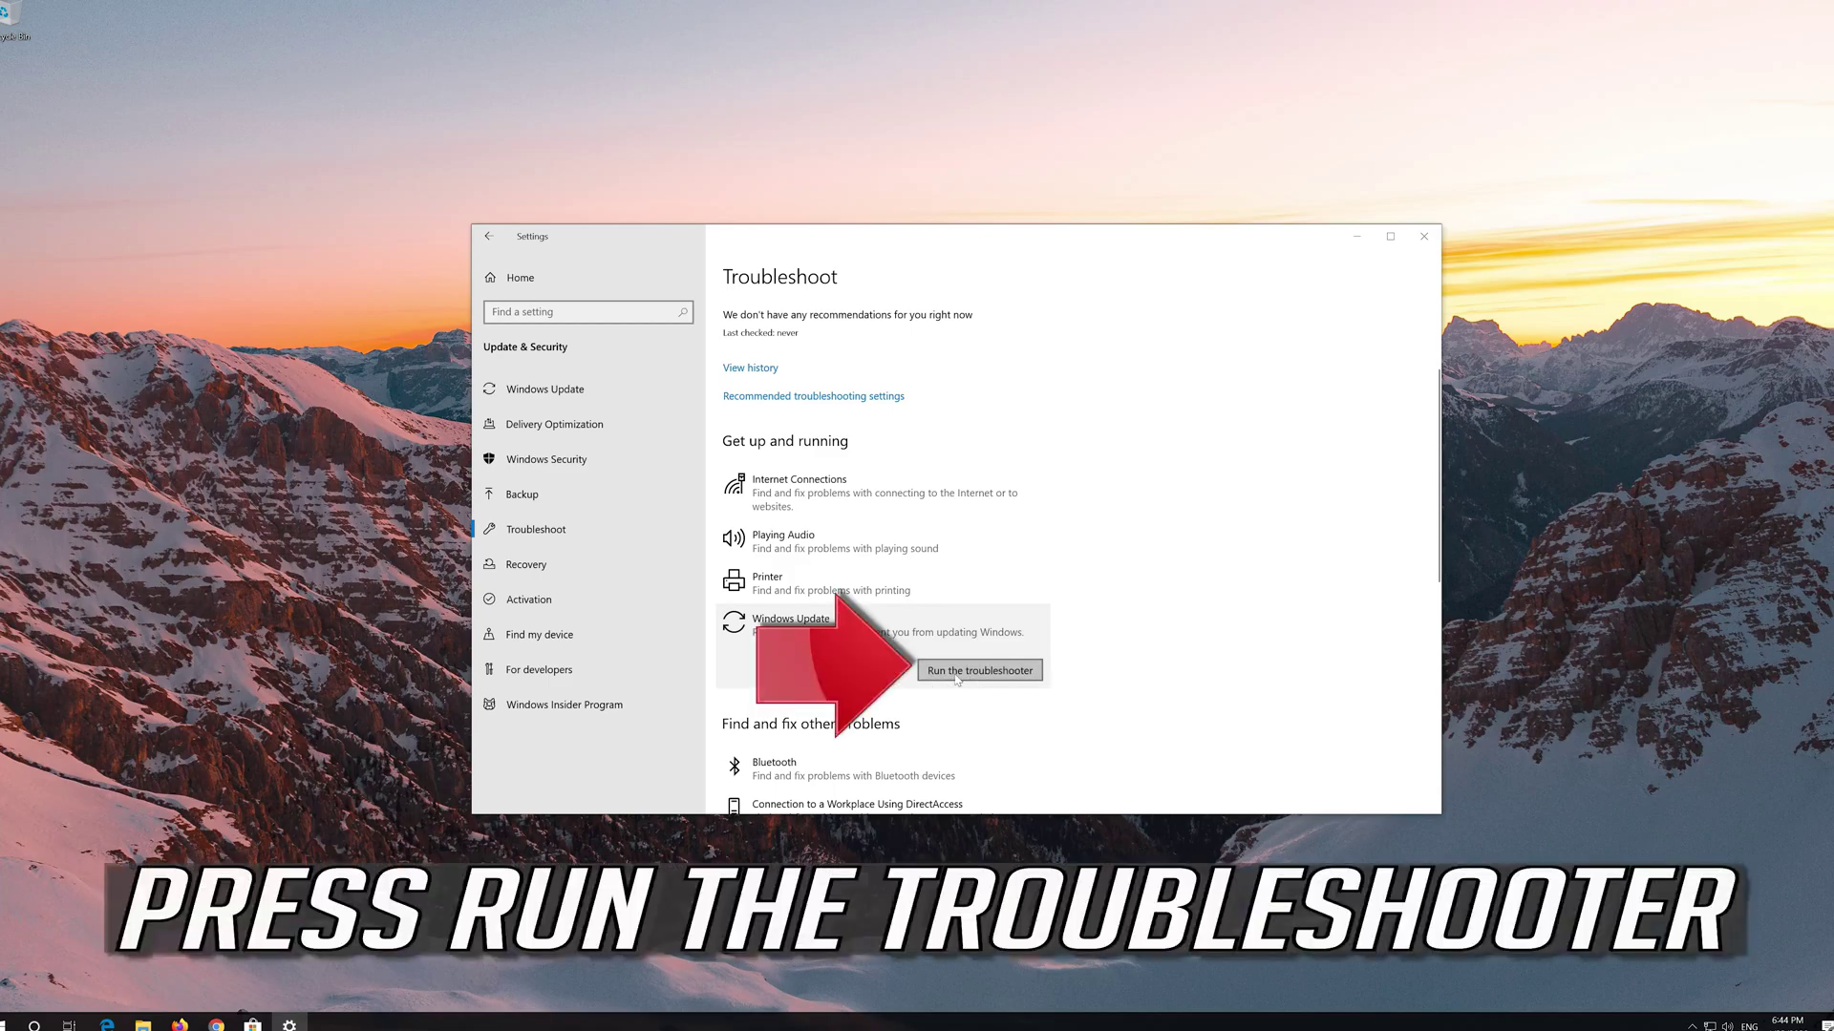
left_click(956, 674)
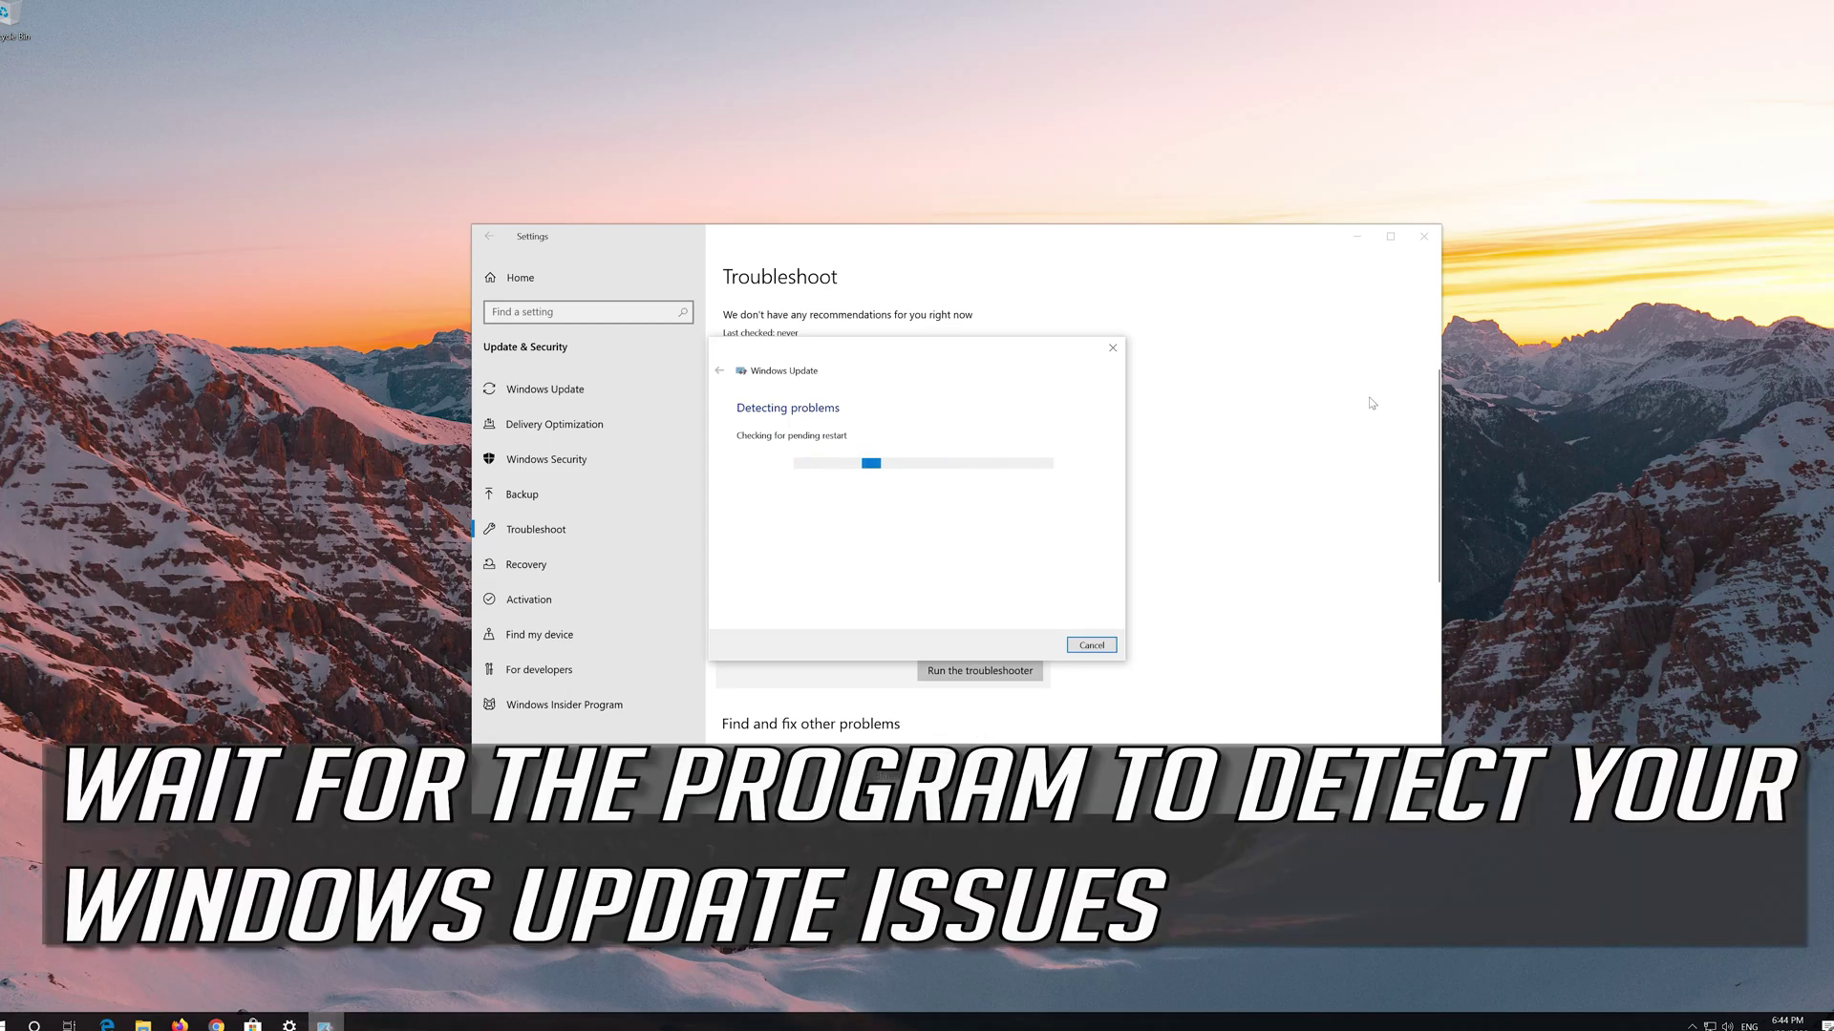
left_click(1423, 236)
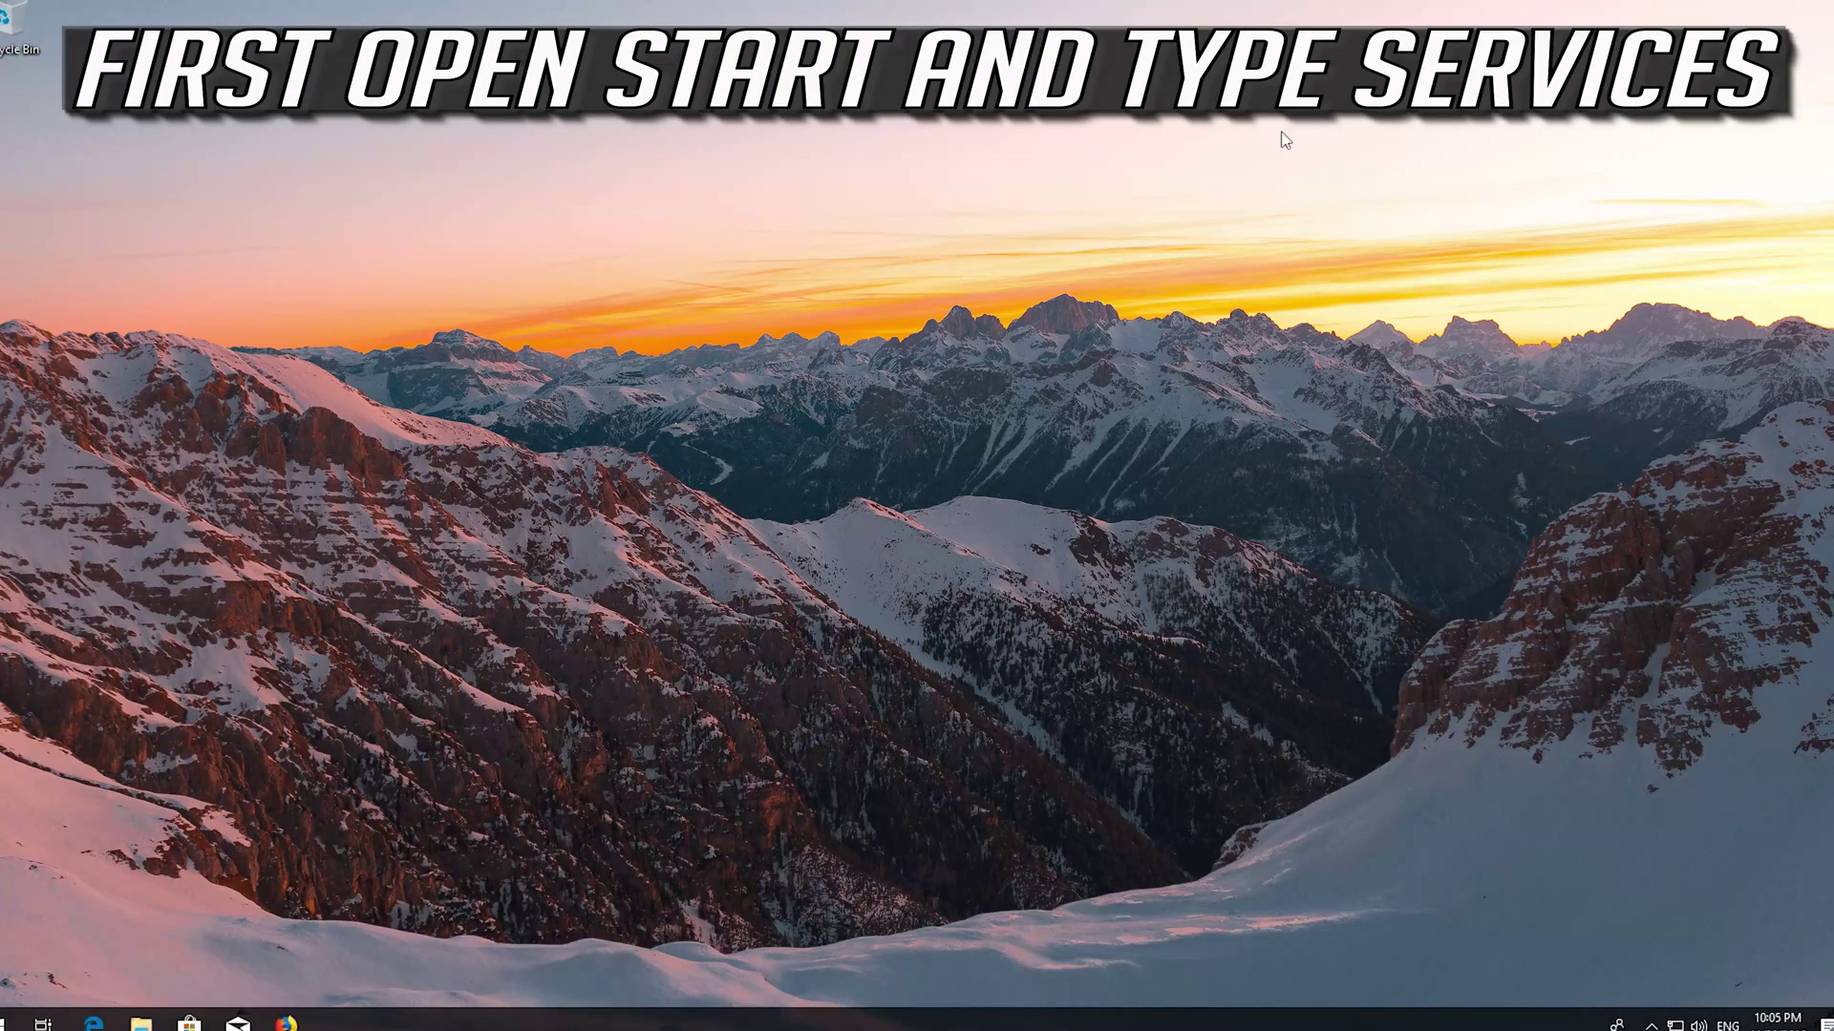
Search Windows for "services" and open the Services desktop app
key("super")
type("services")
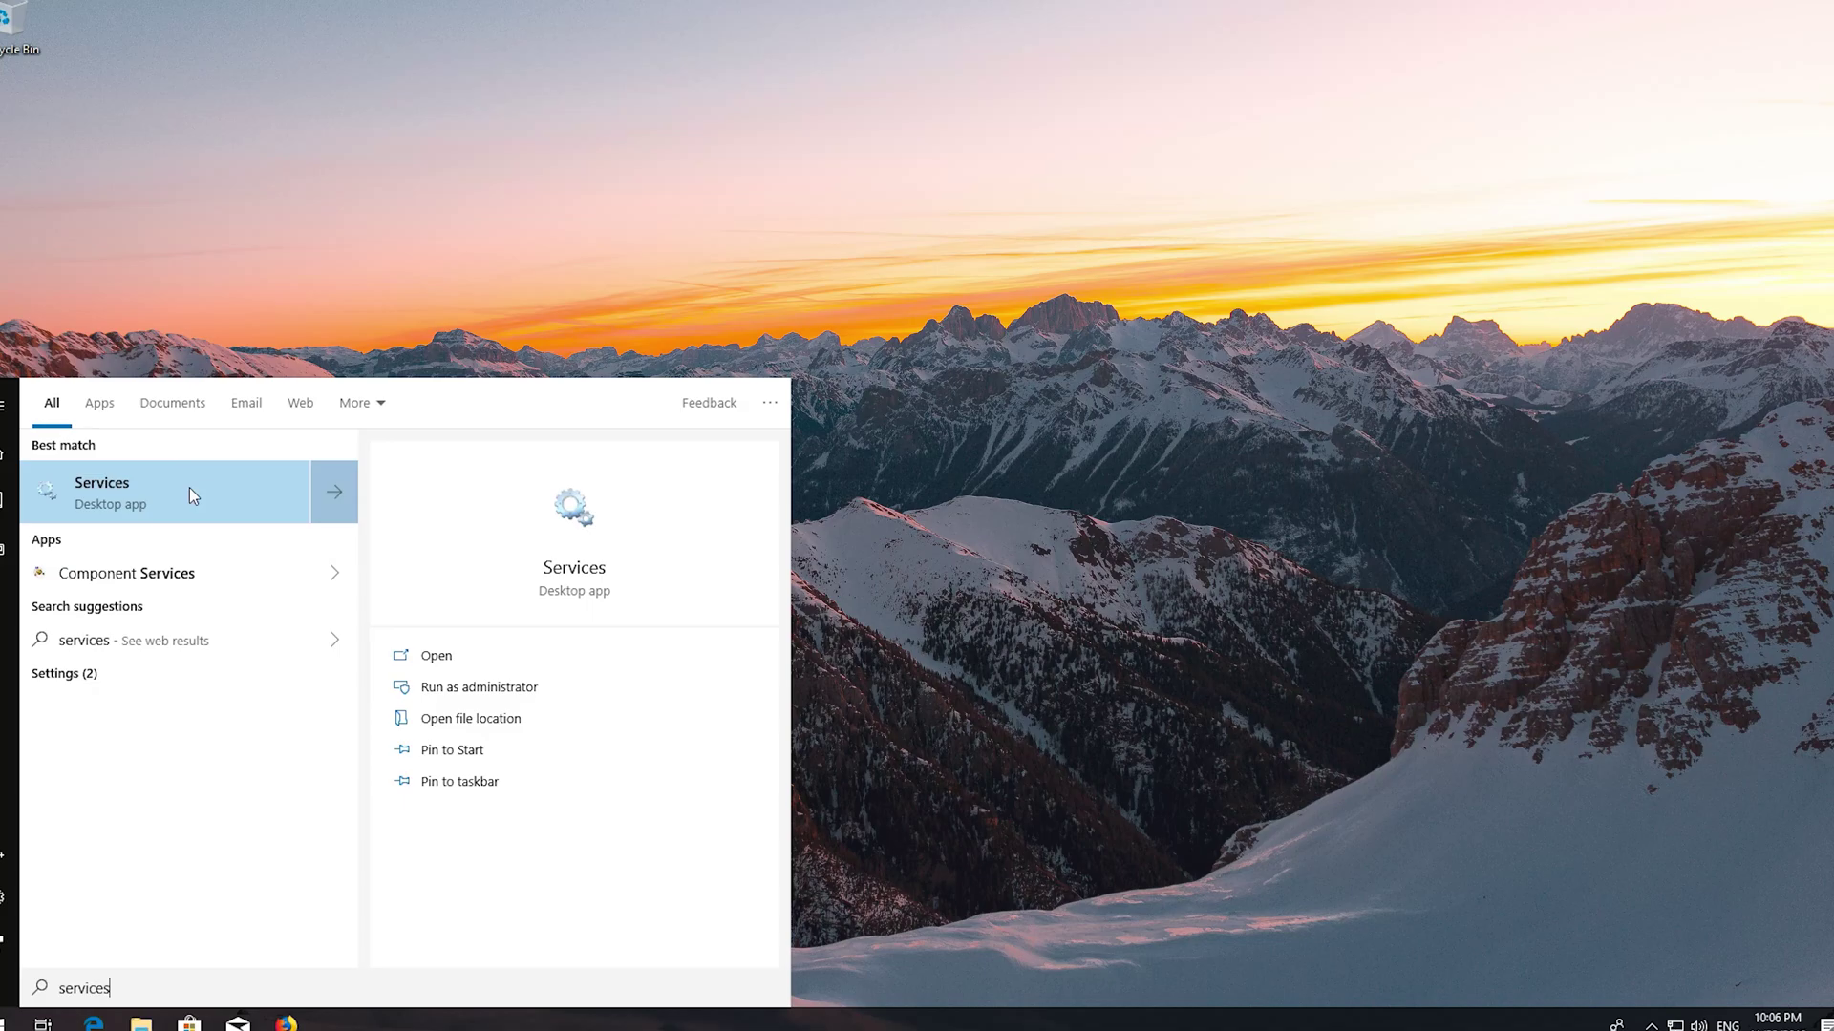
left_click(190, 490)
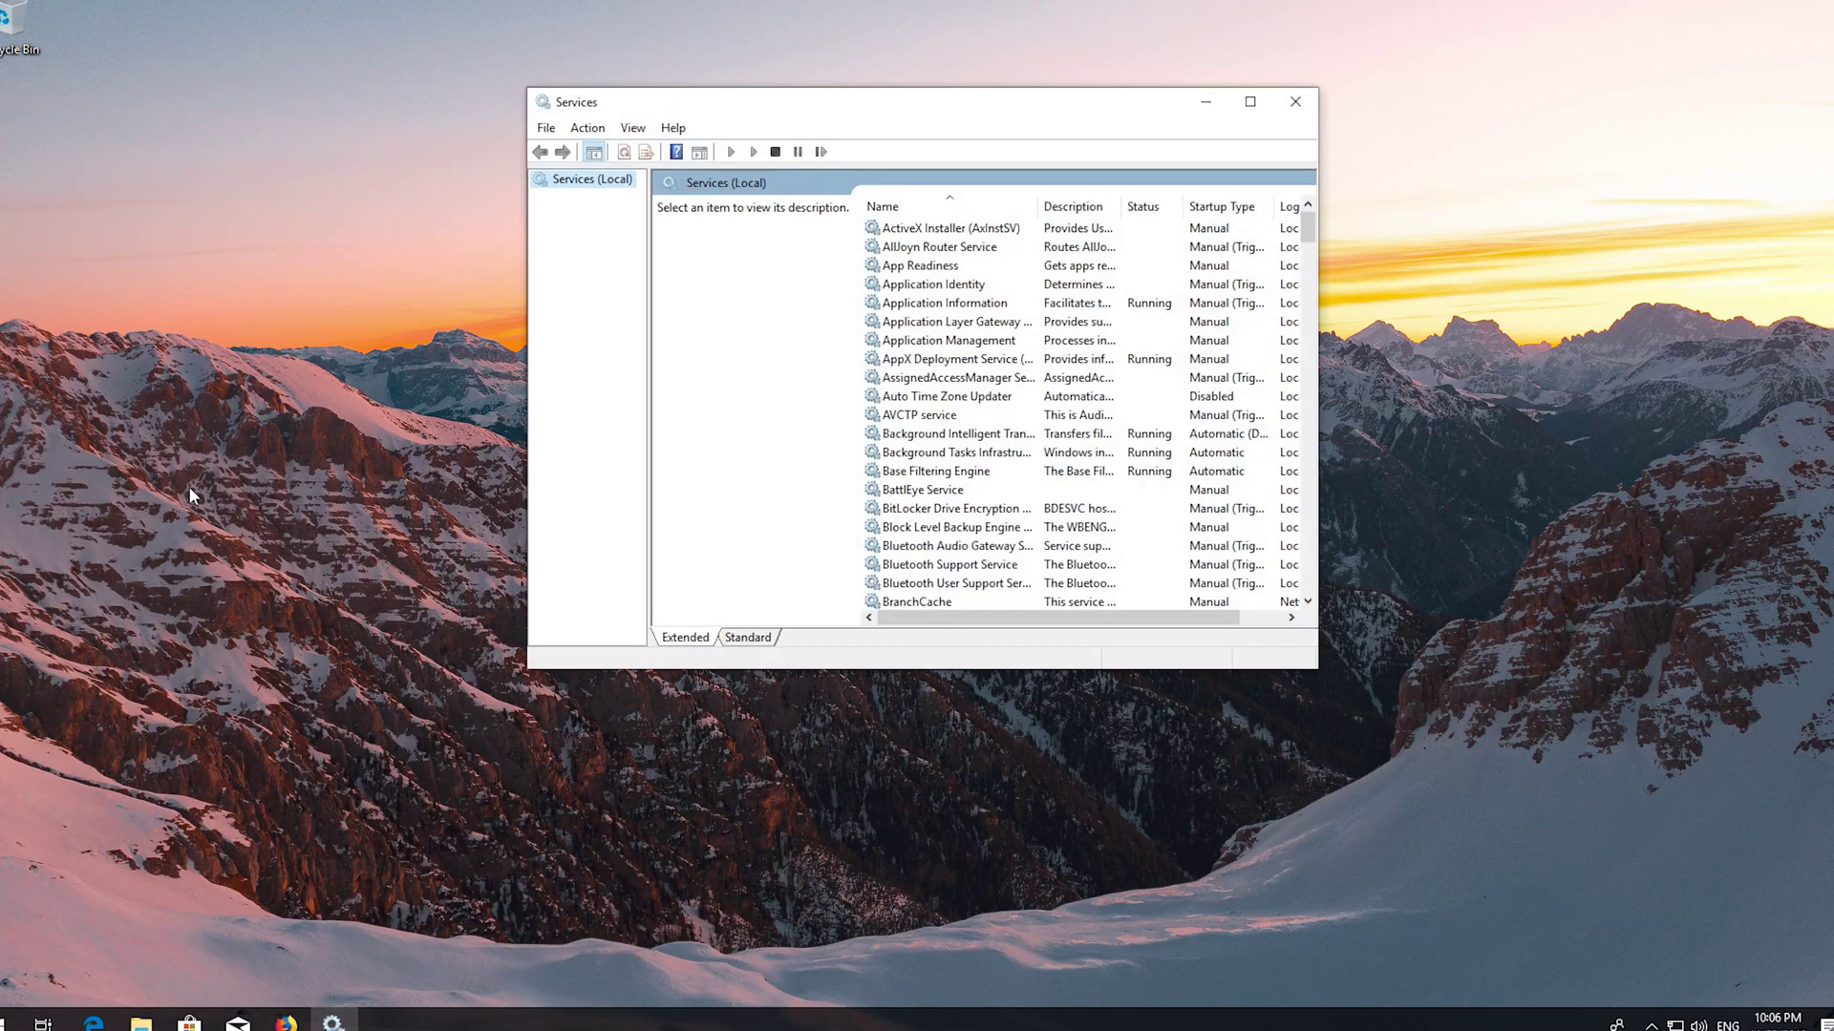
Locate the Windows Update service in the list of local services and open its properties
left_click(914, 414)
scroll(917, 413, "down", 9)
scroll(917, 412, "down", 20)
scroll(917, 415, "down", 12)
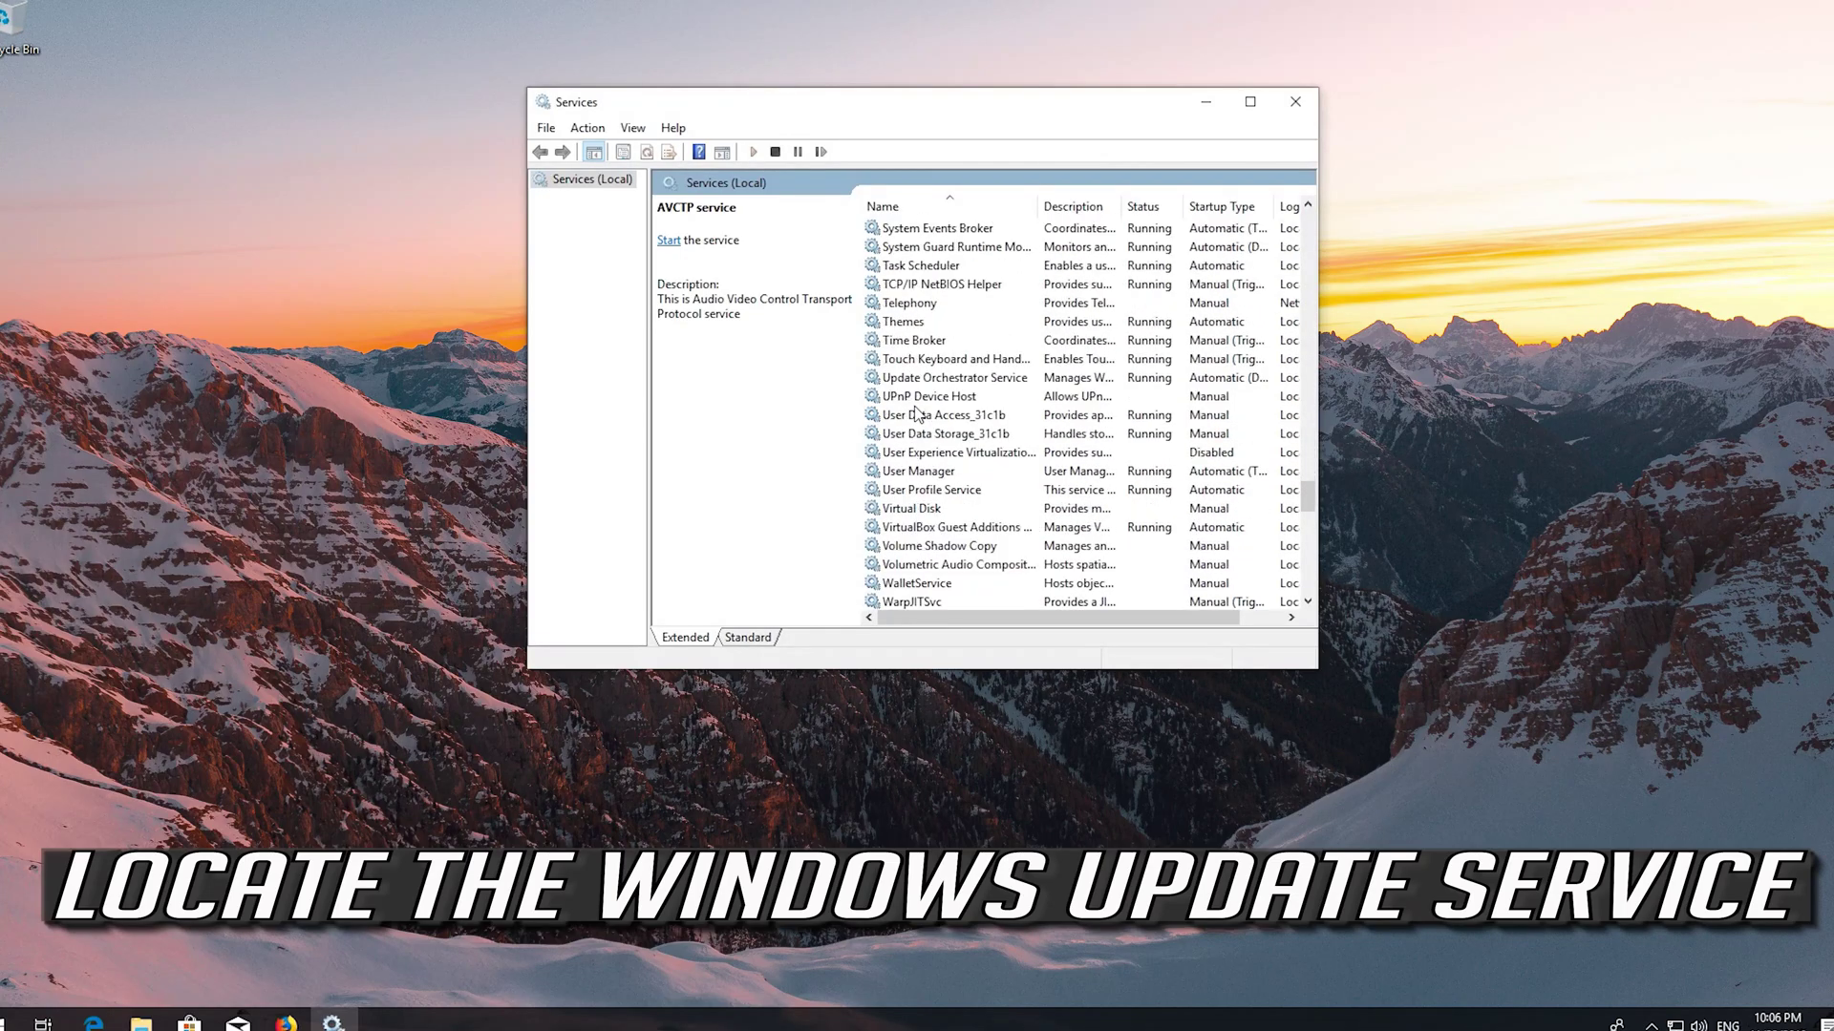
scroll(917, 415, "down", 5)
scroll(917, 415, "down", 10)
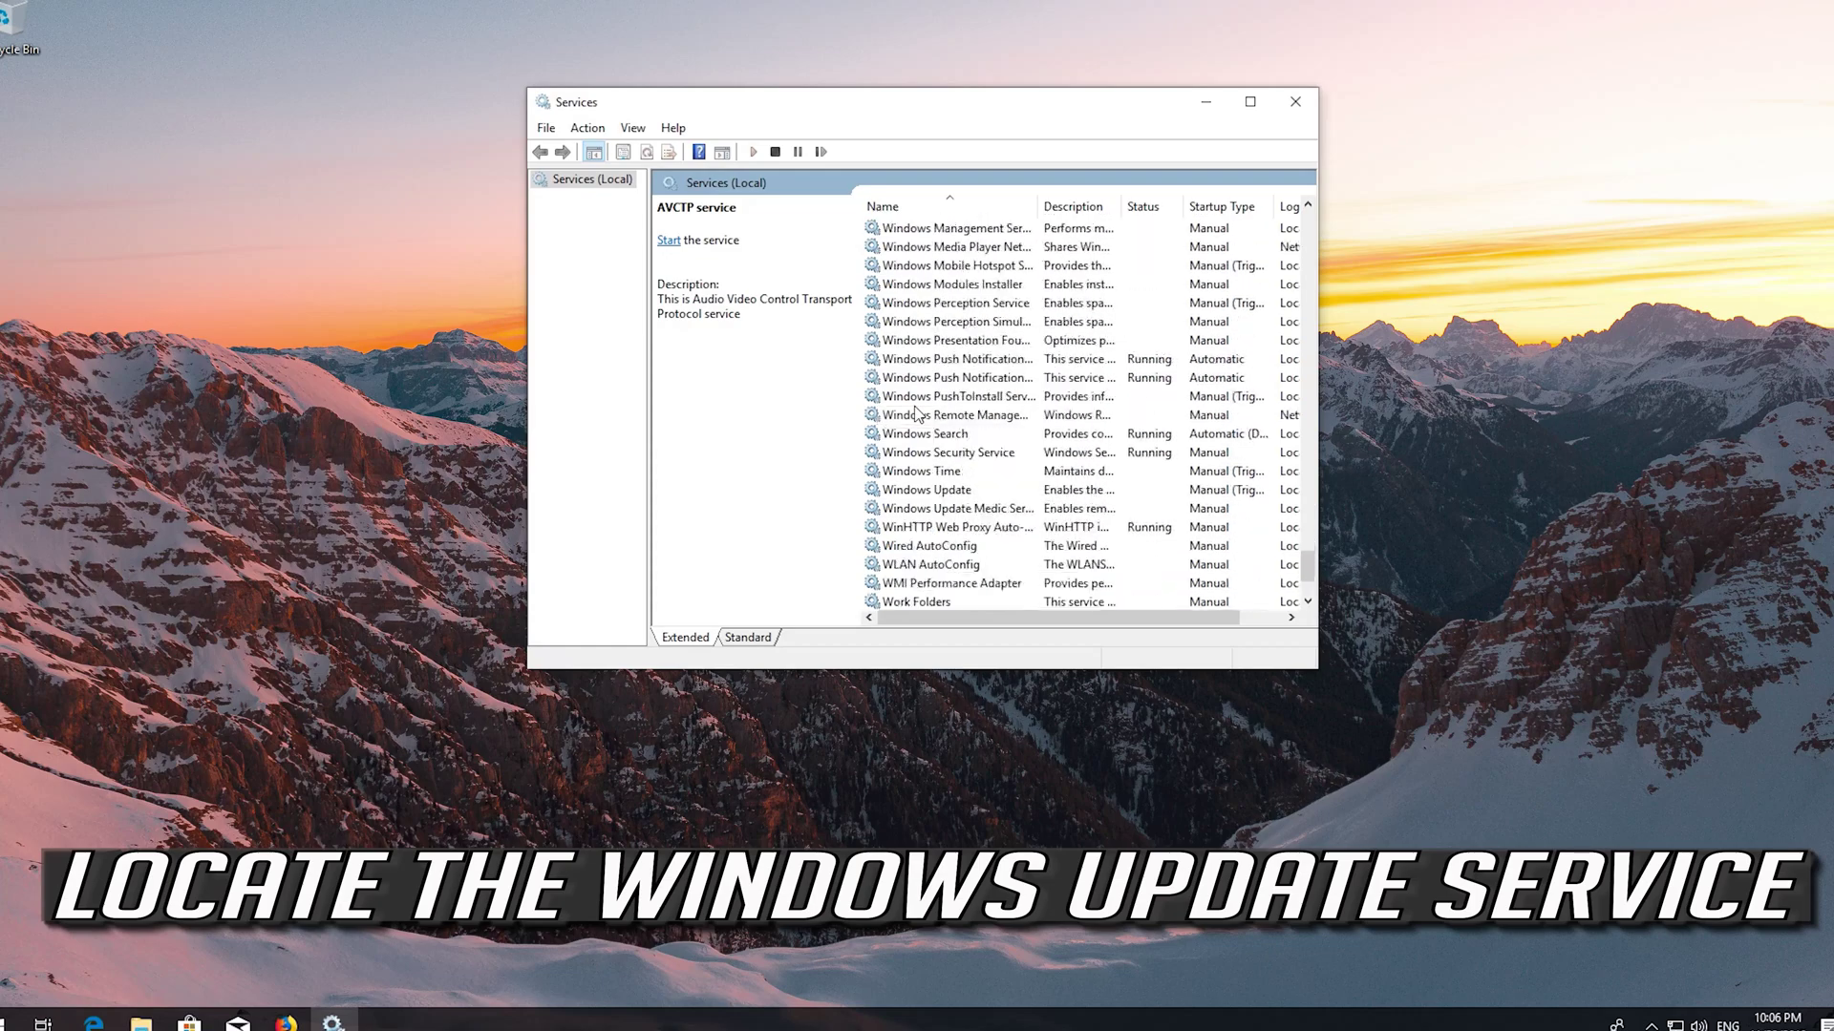
left_click(929, 488)
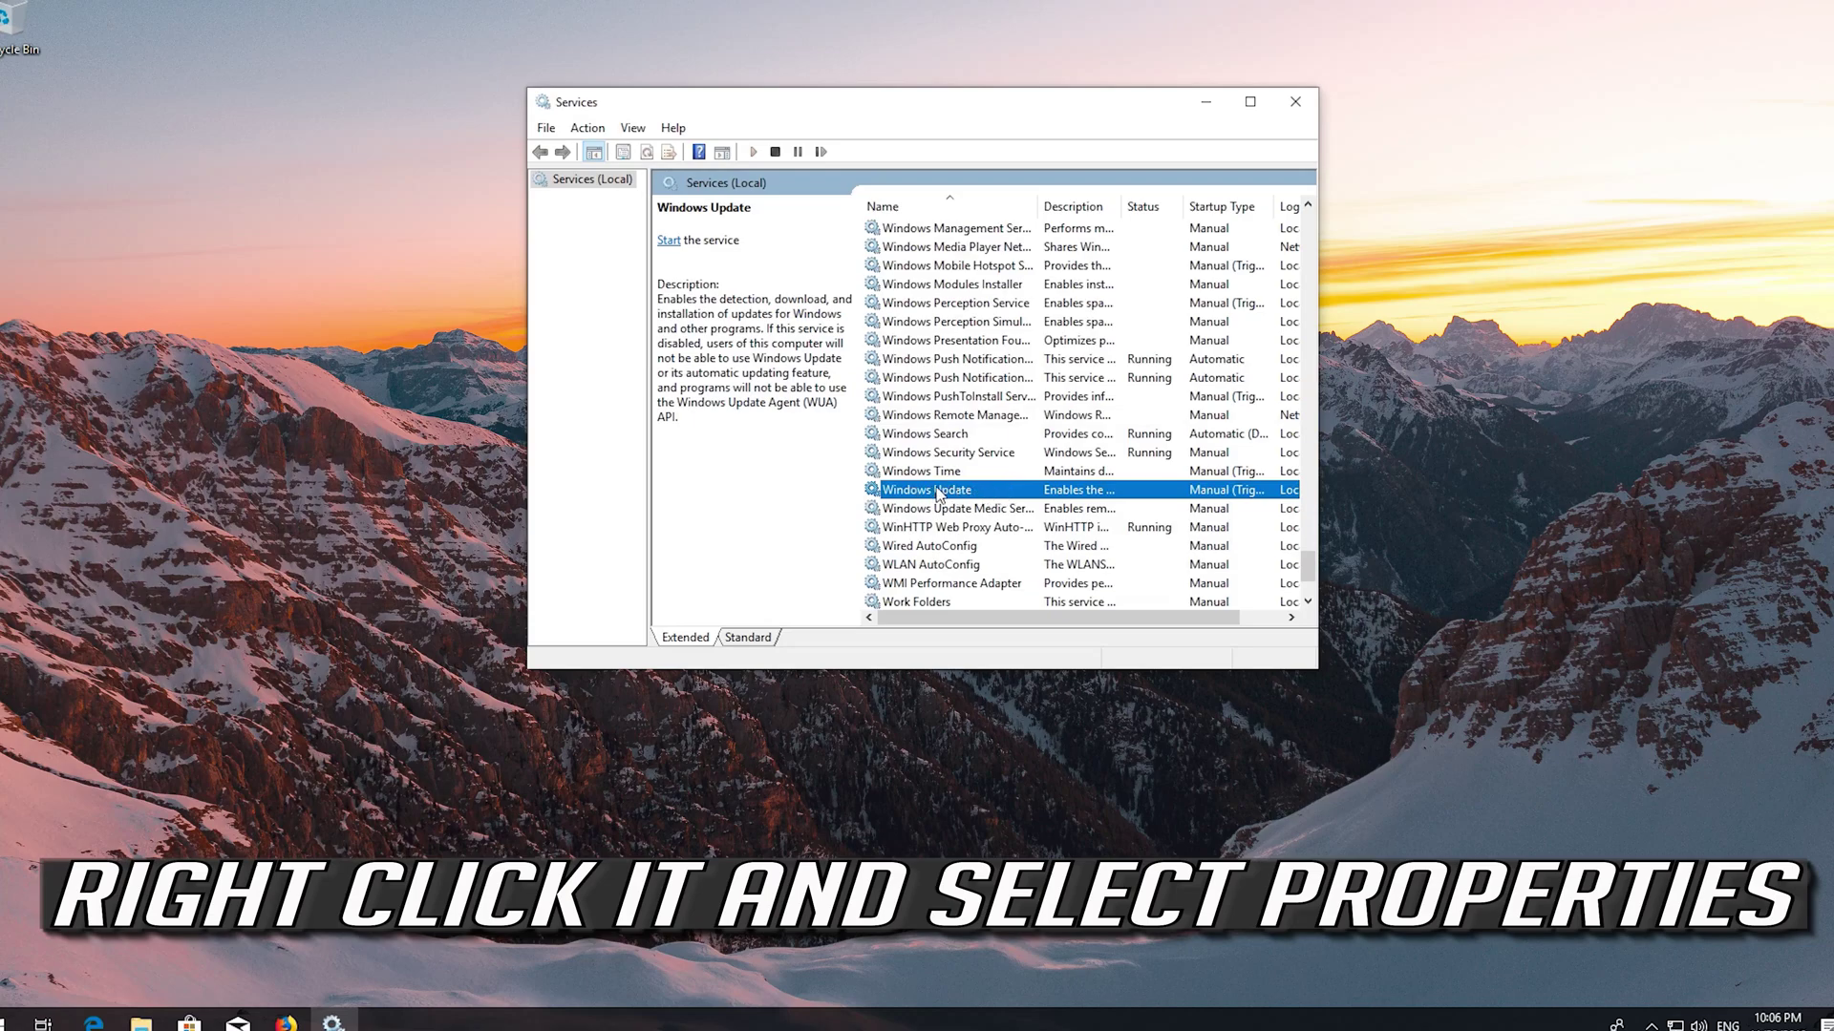
right_click(948, 493)
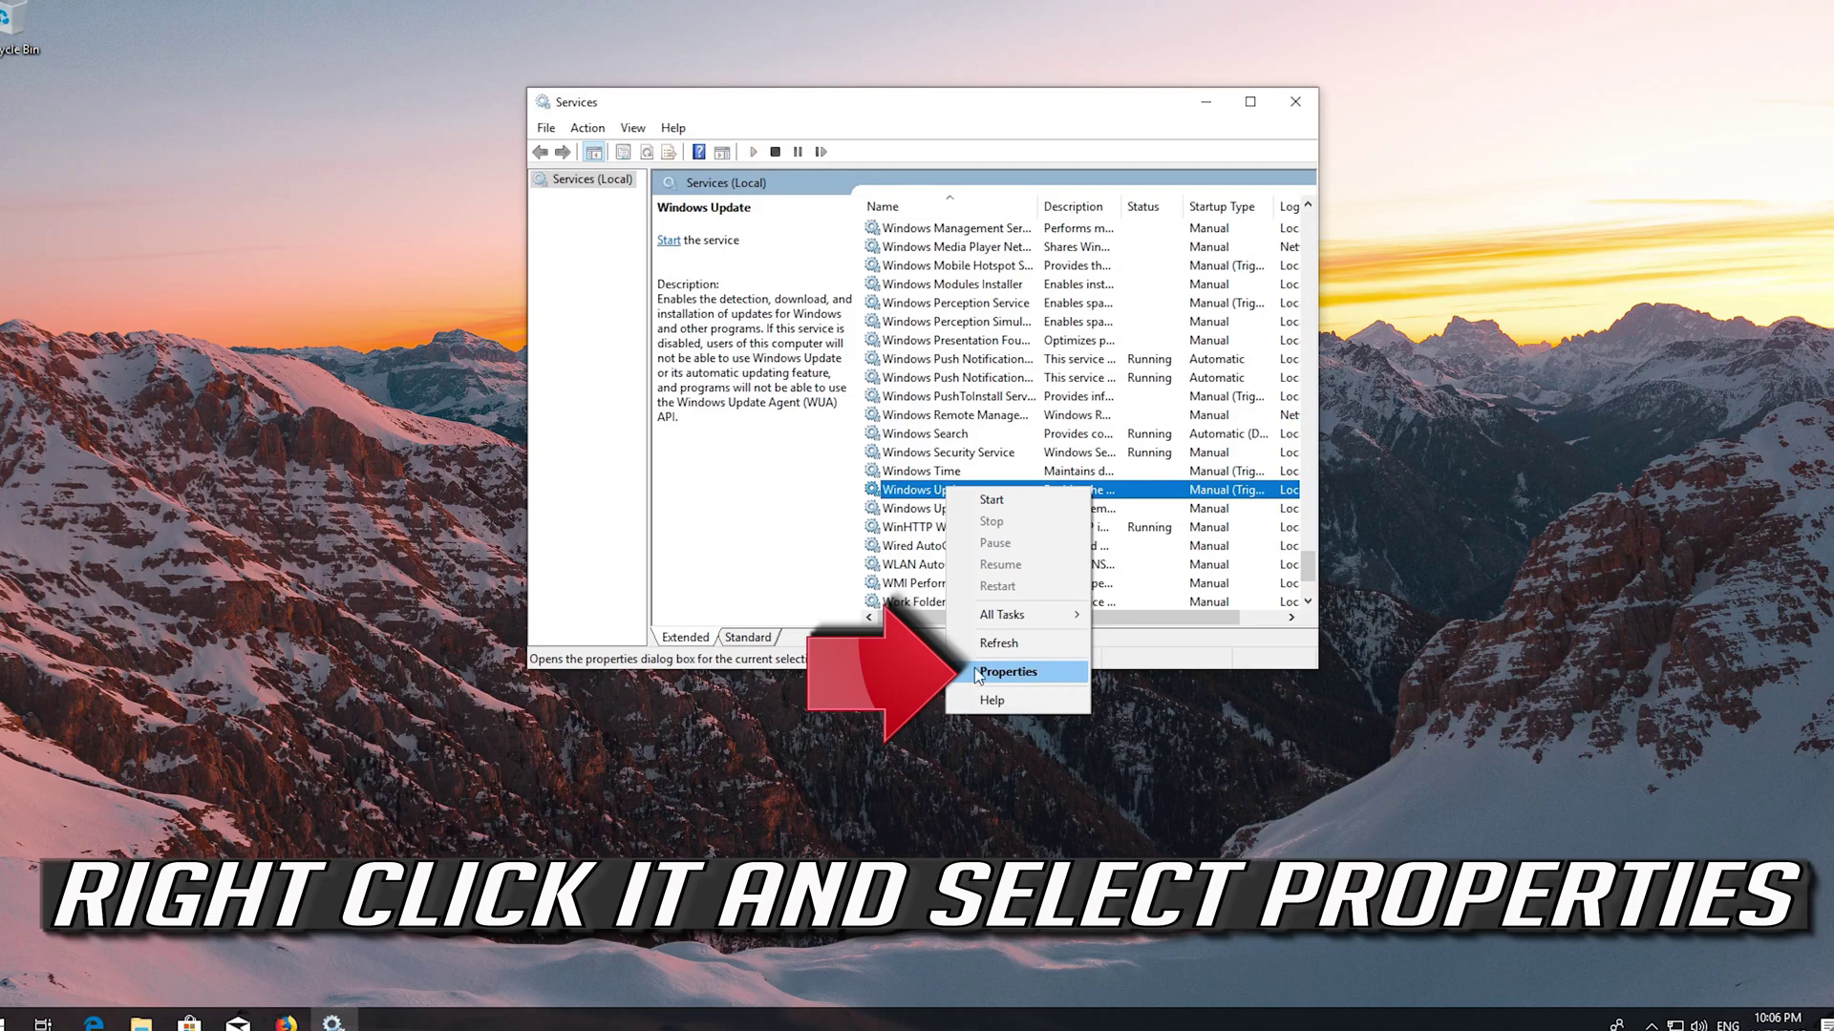
left_click(1022, 668)
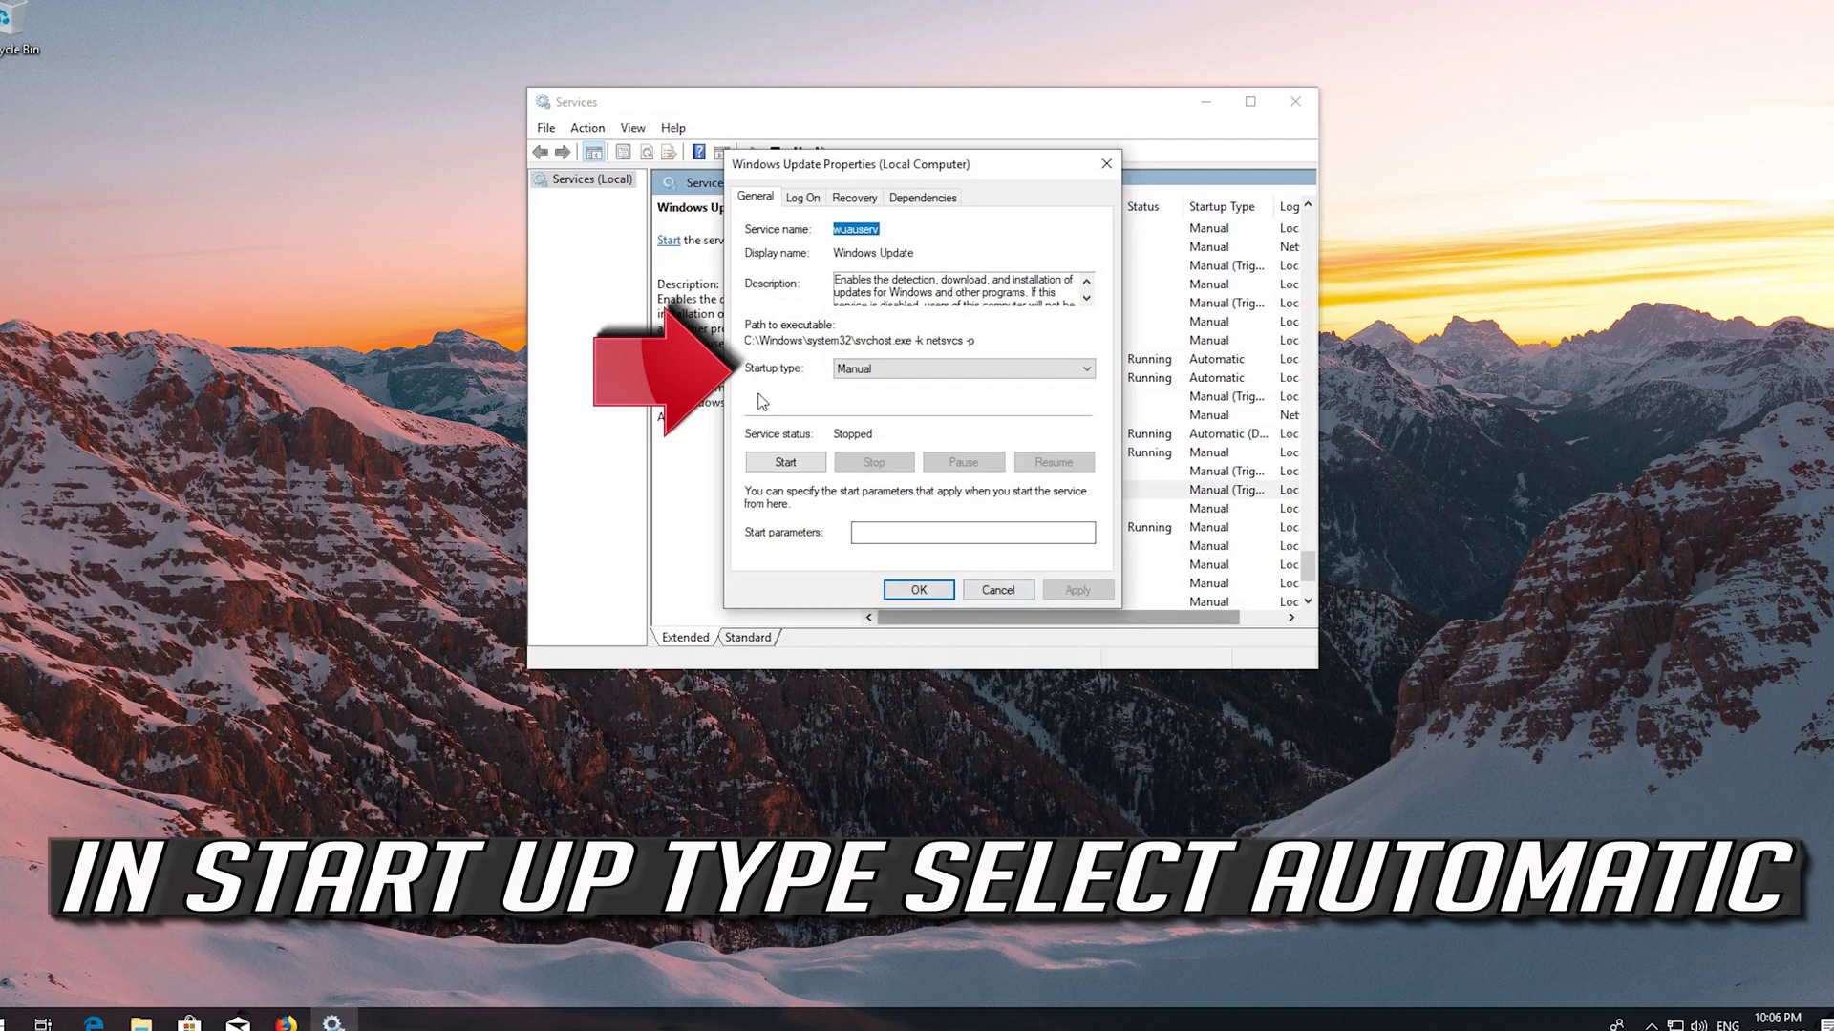
Set the Windows Update service's startup type to Automatic, apply the change and close its properties
left_click(952, 373)
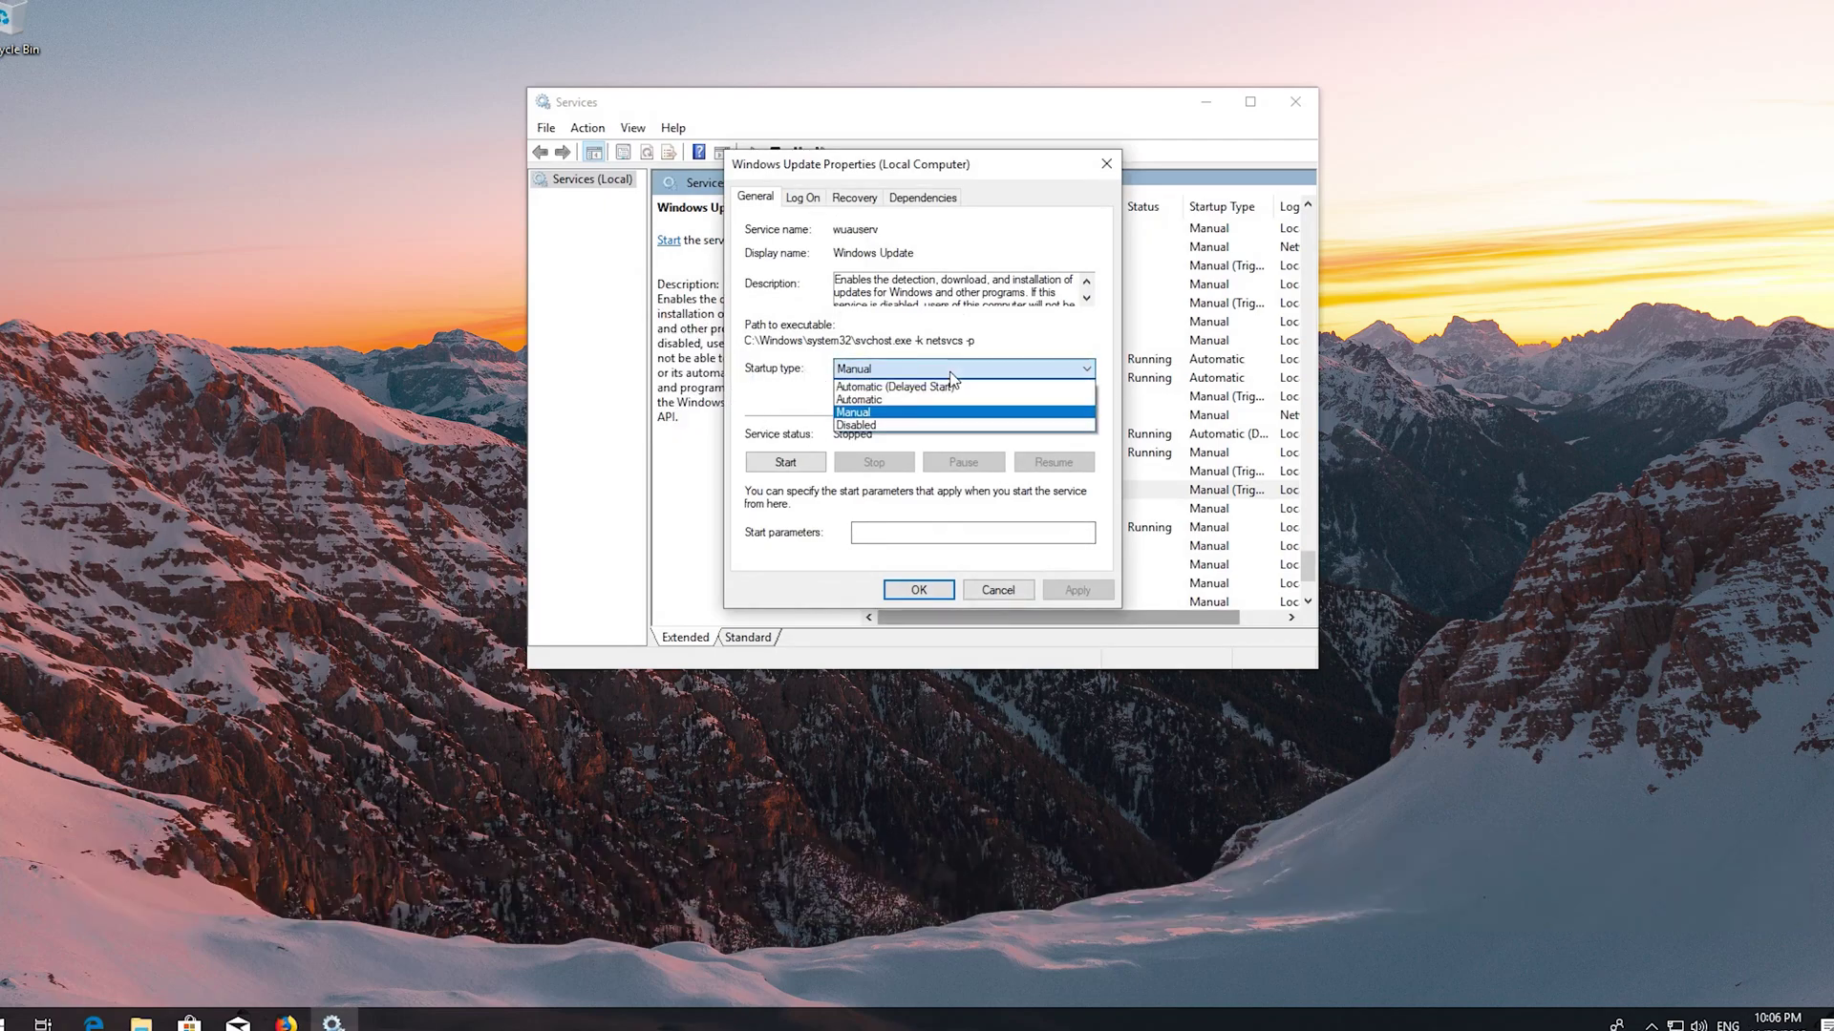
left_click(905, 398)
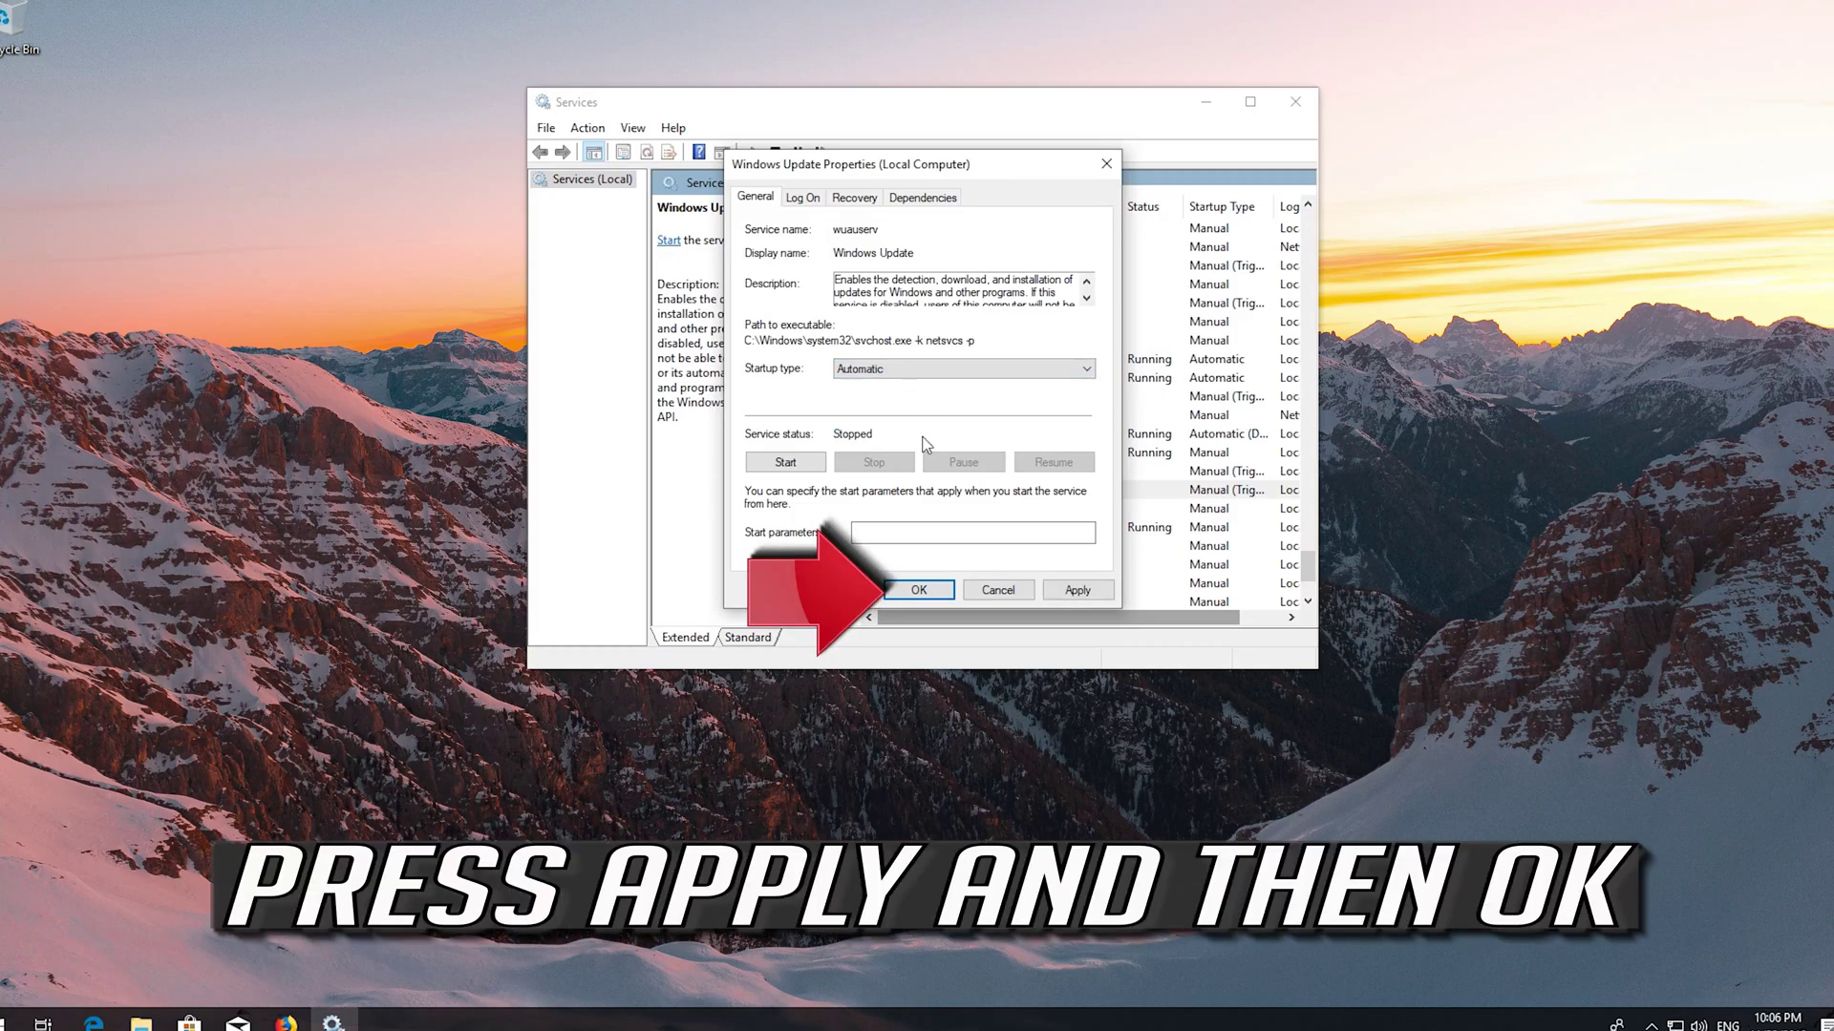
left_click(1086, 591)
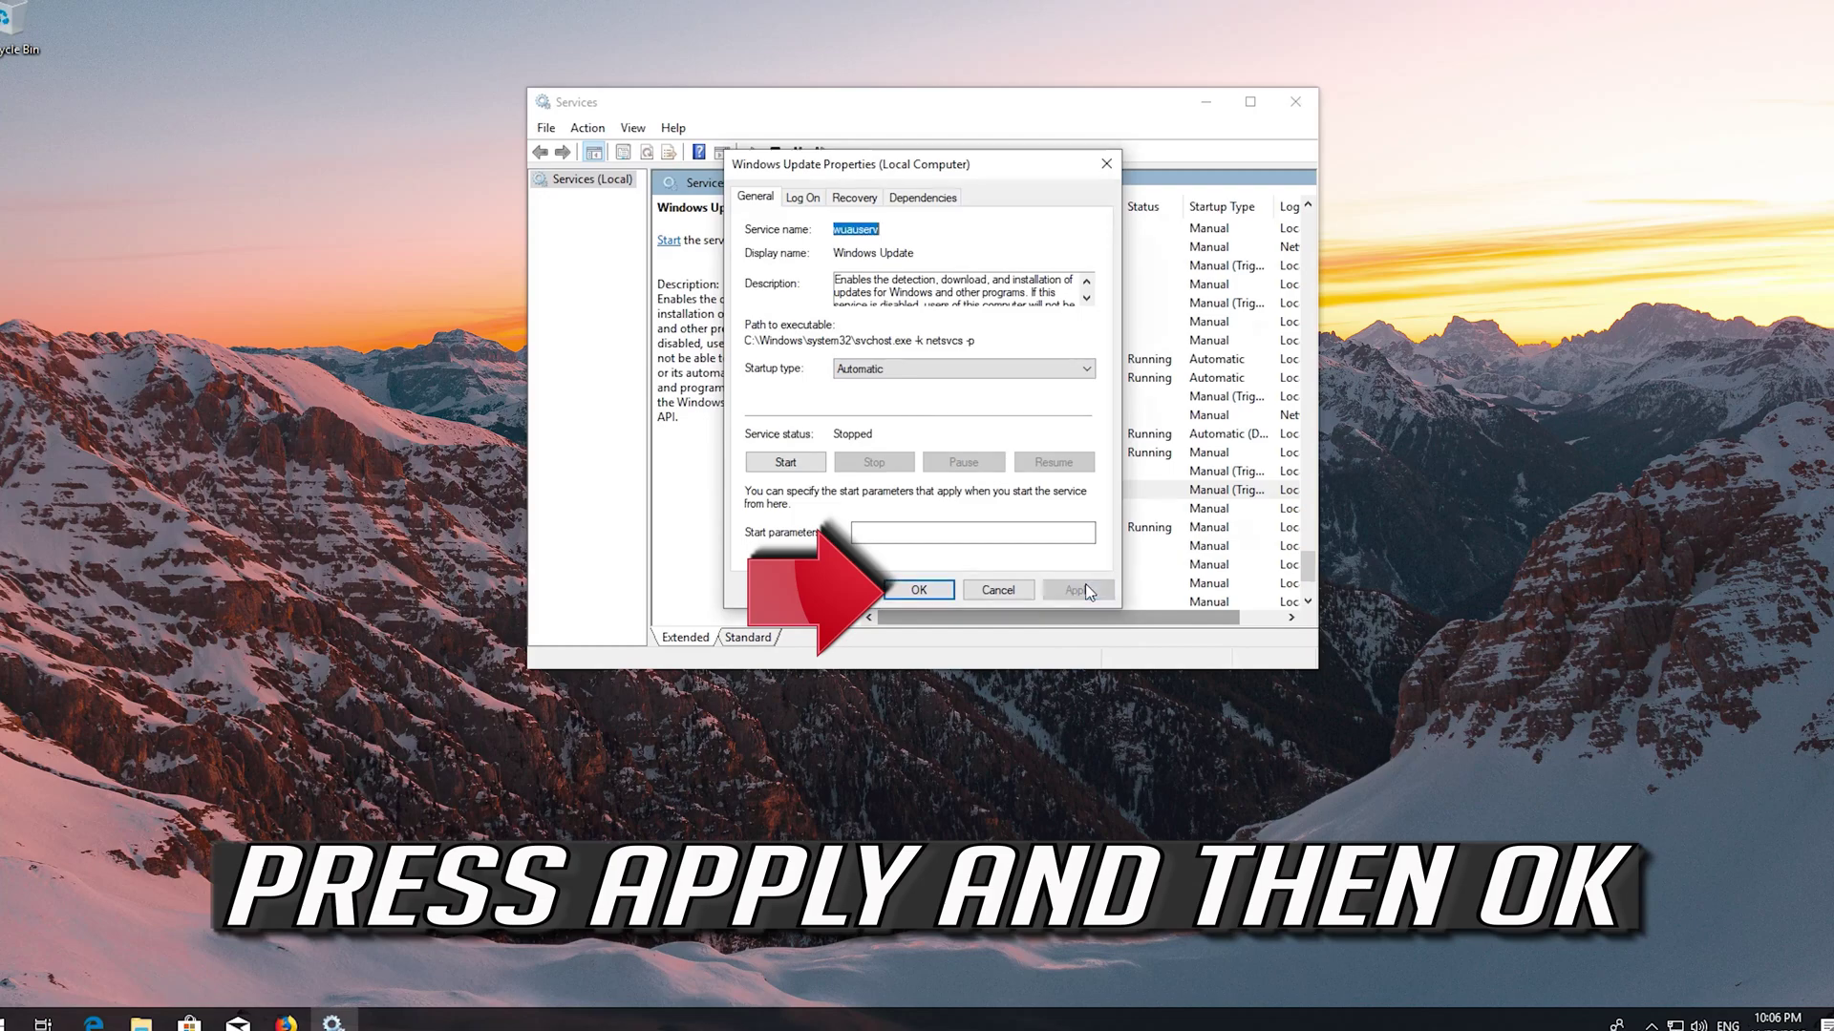
left_click(919, 590)
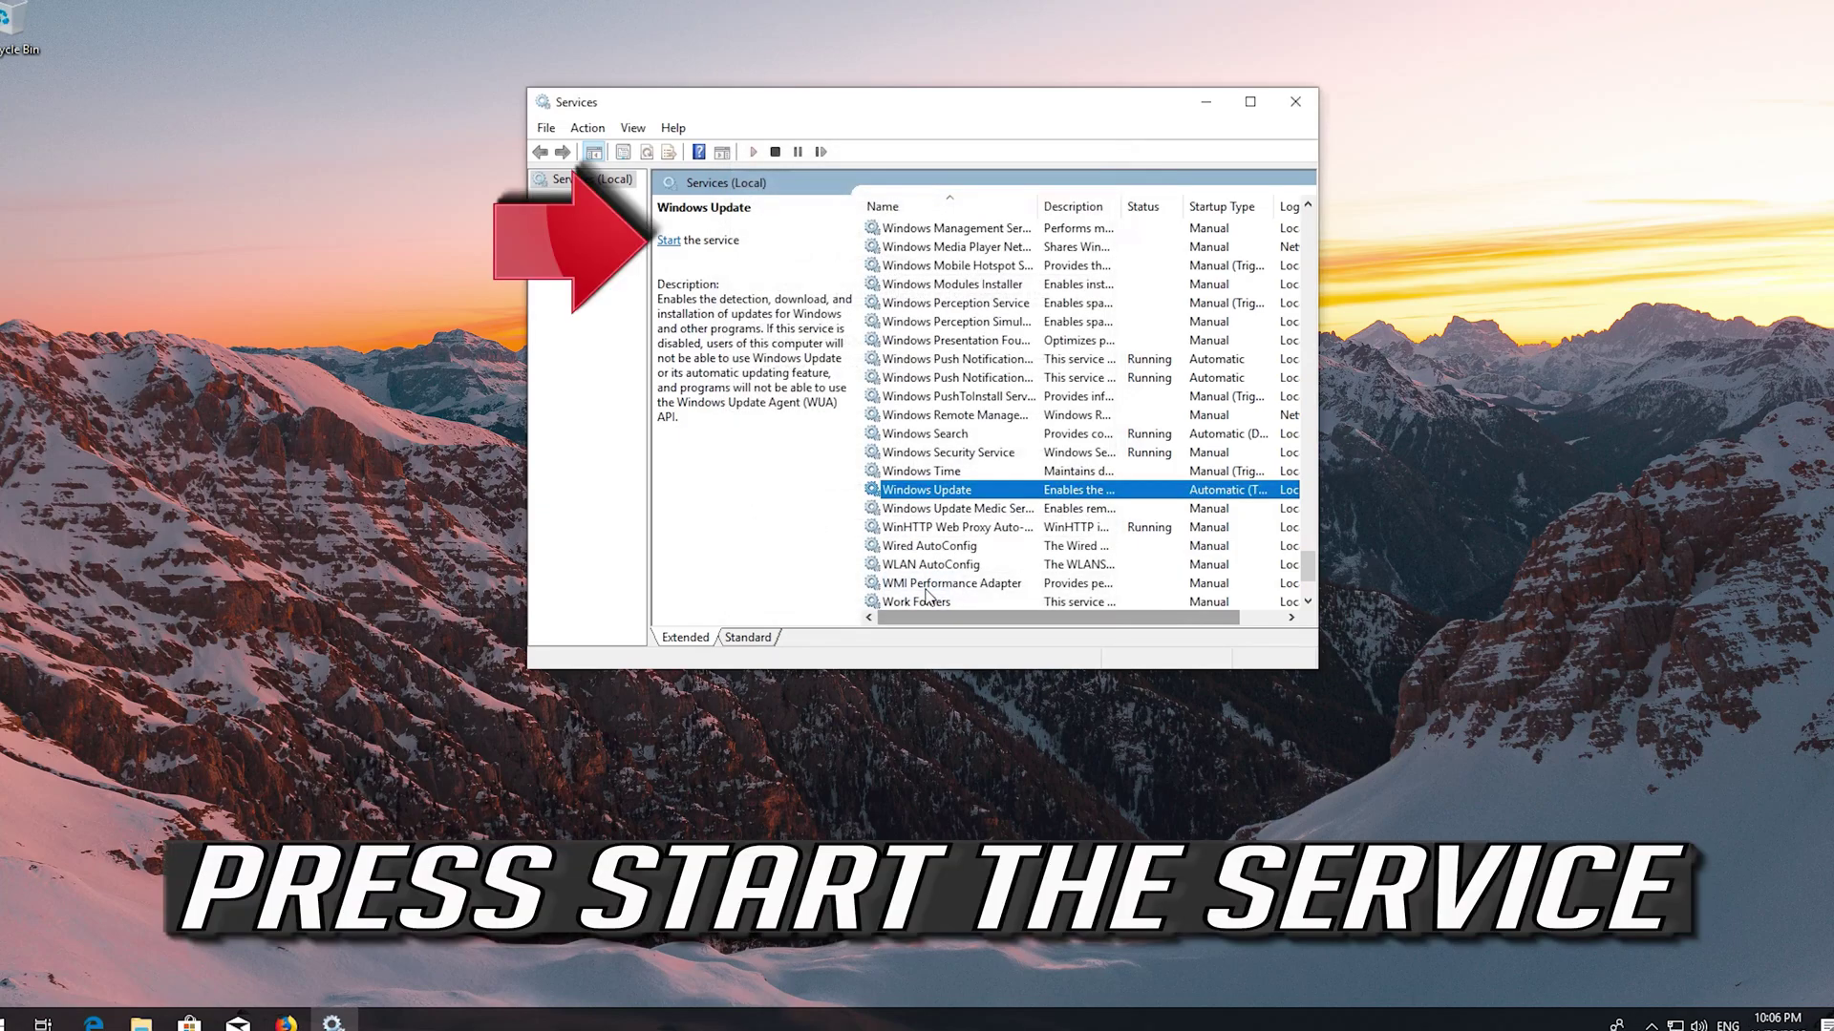
Start the Windows Update service, restart it, and close the Services window
left_click(668, 241)
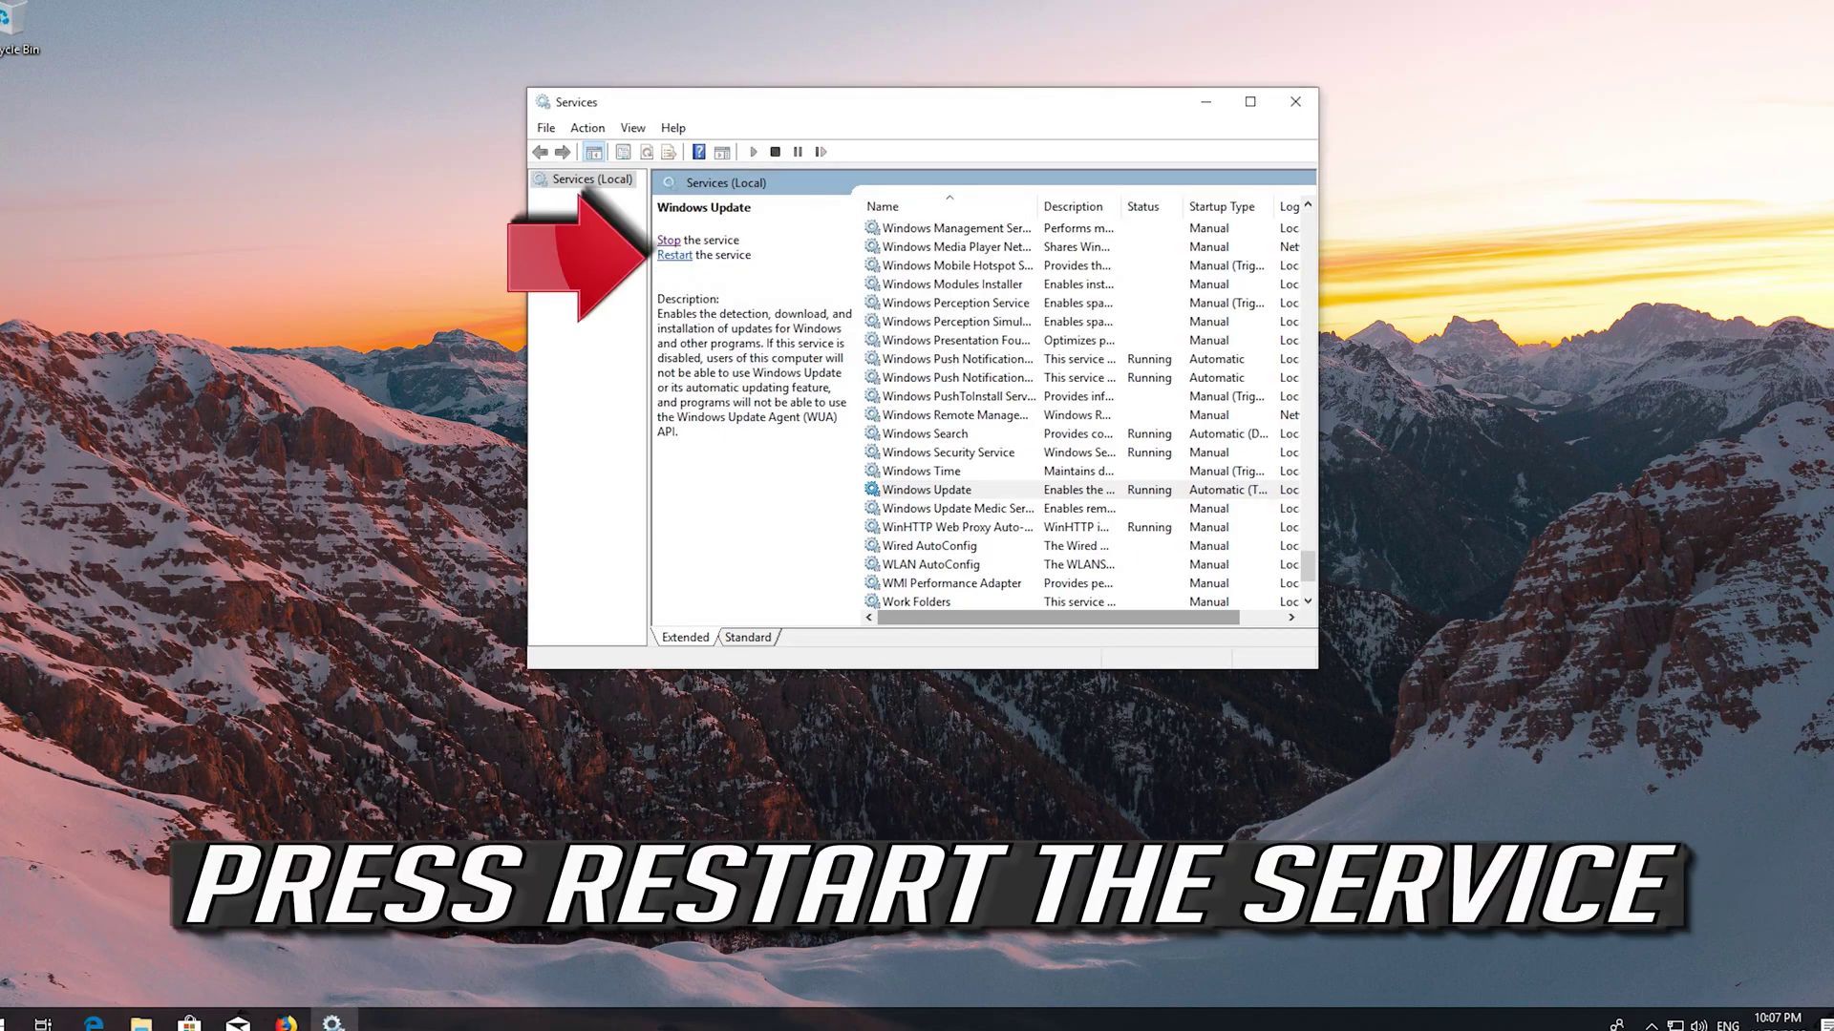
left_click(679, 256)
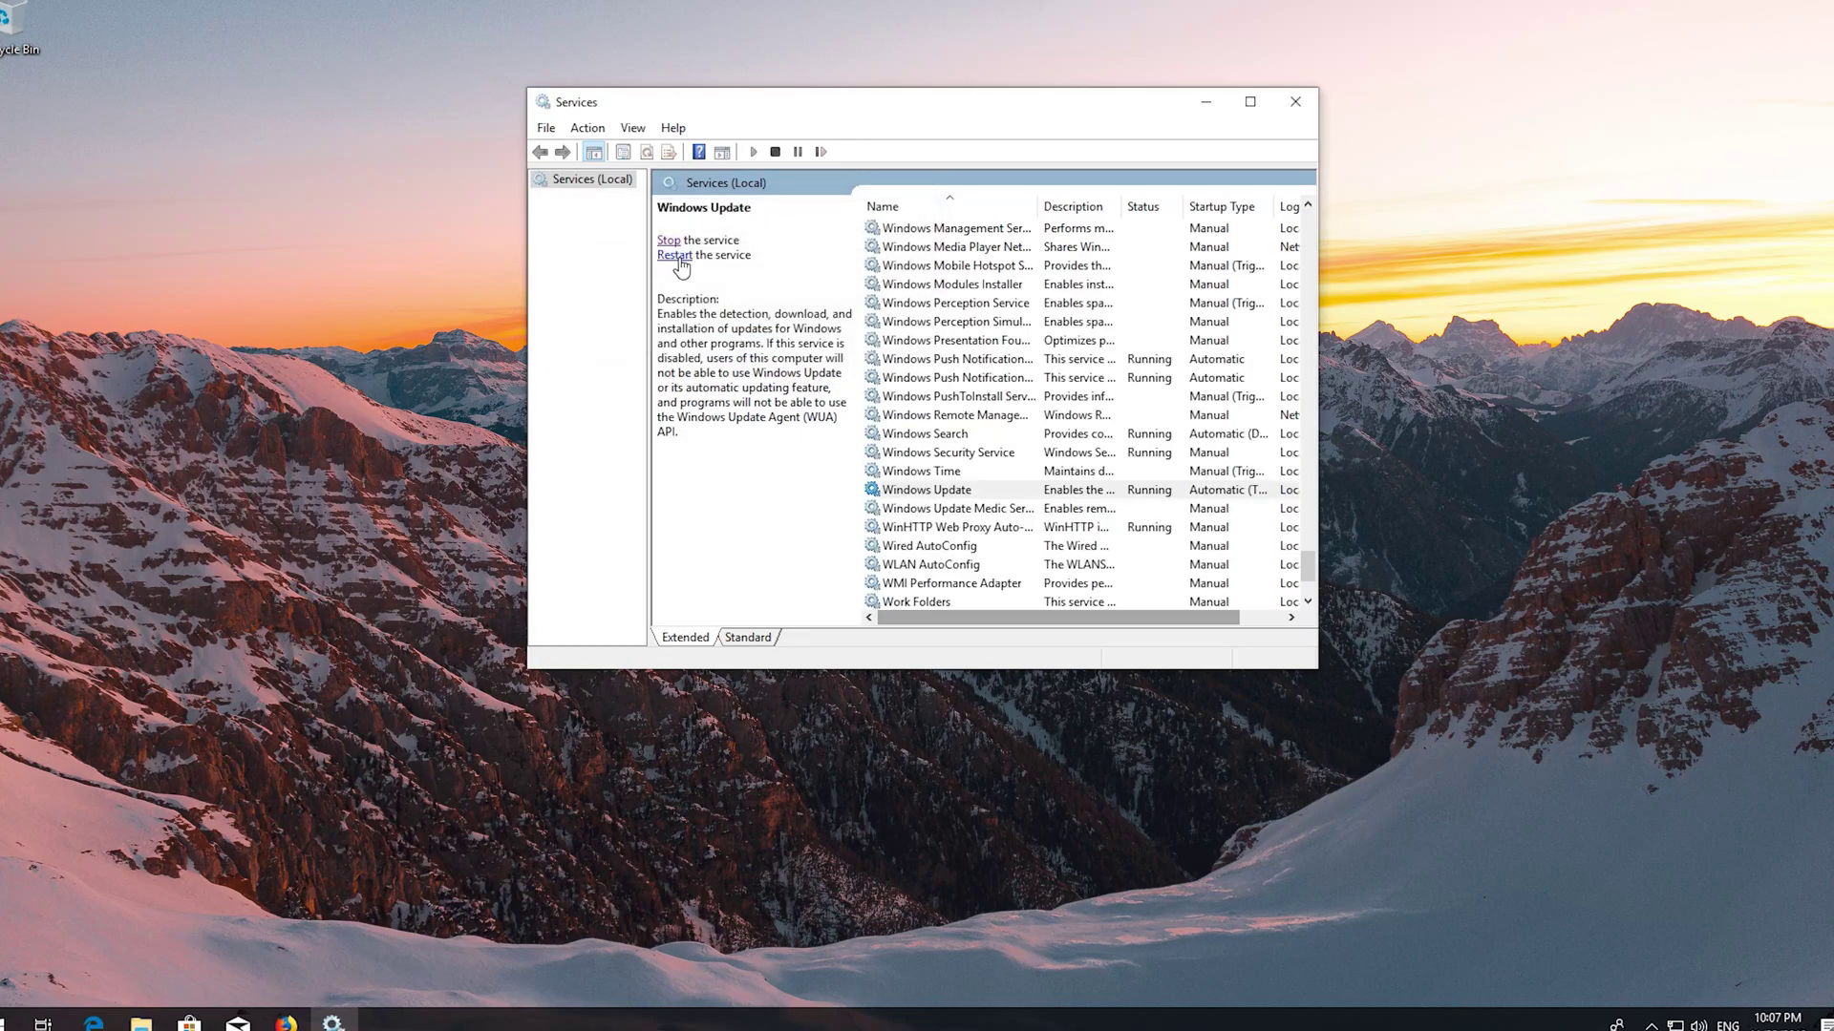
left_click(1312, 101)
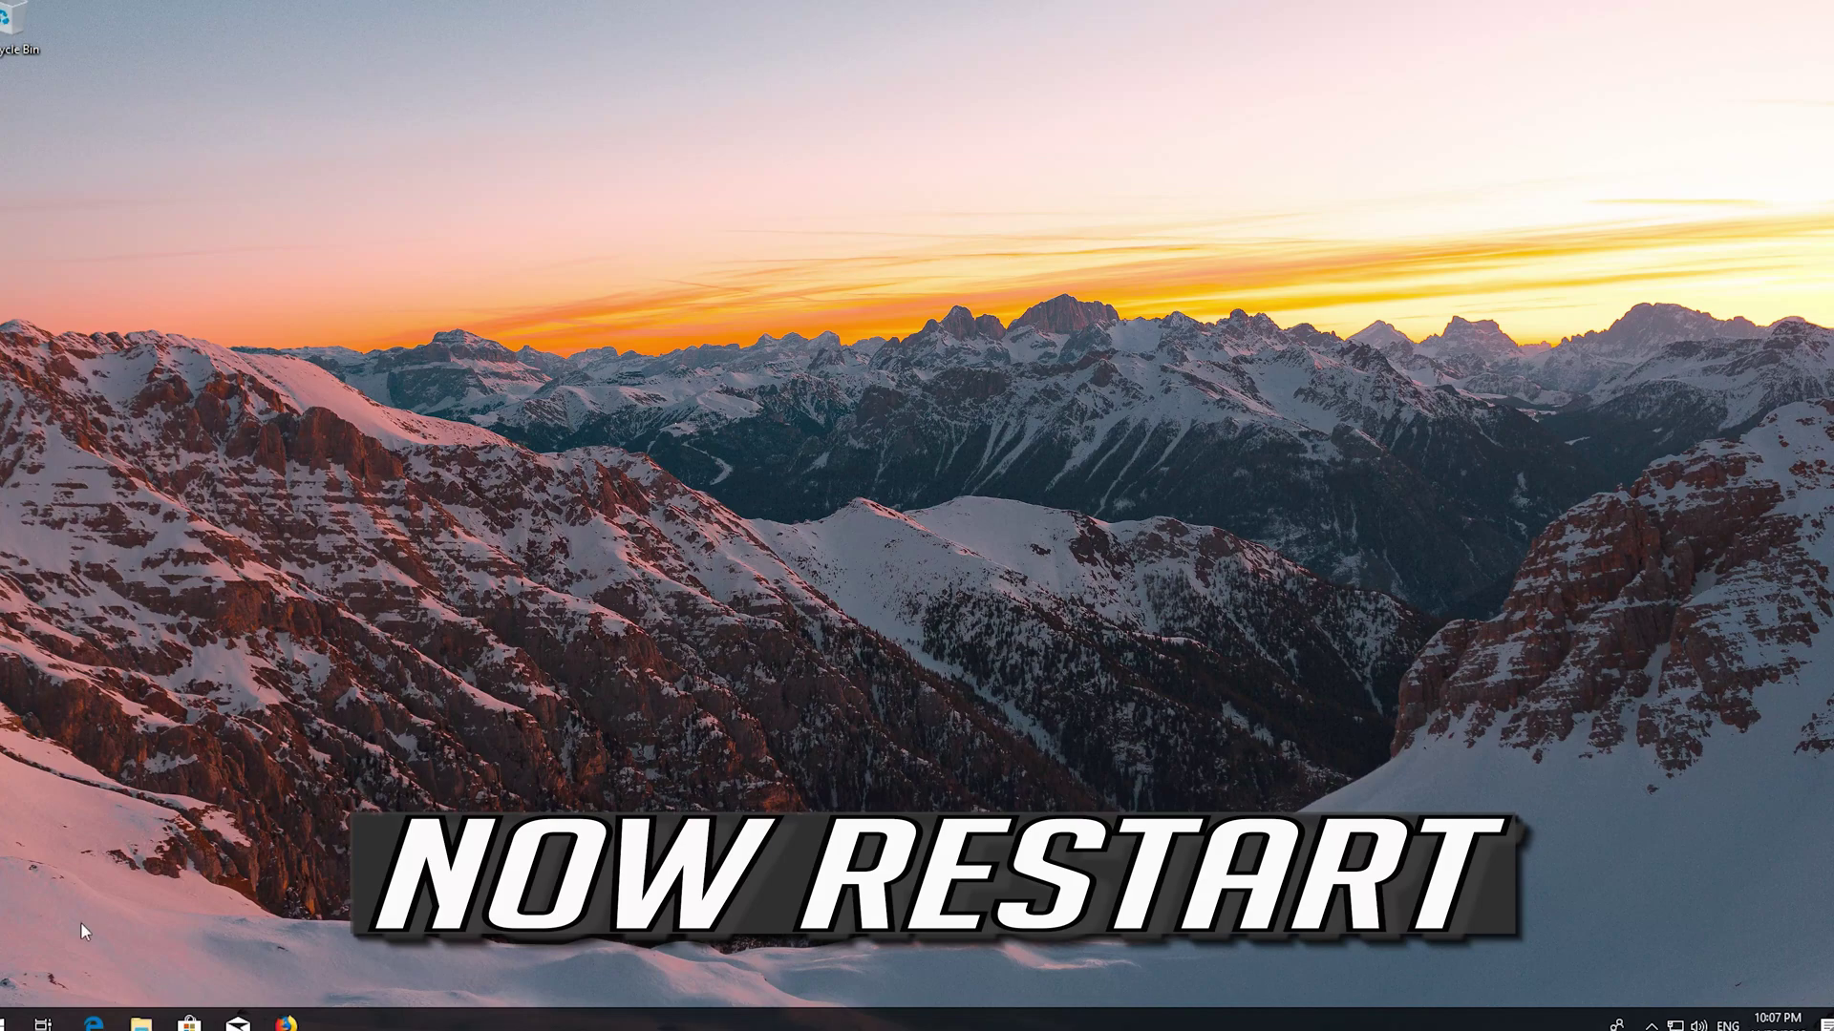
Restart the computer
left_click(13, 1024)
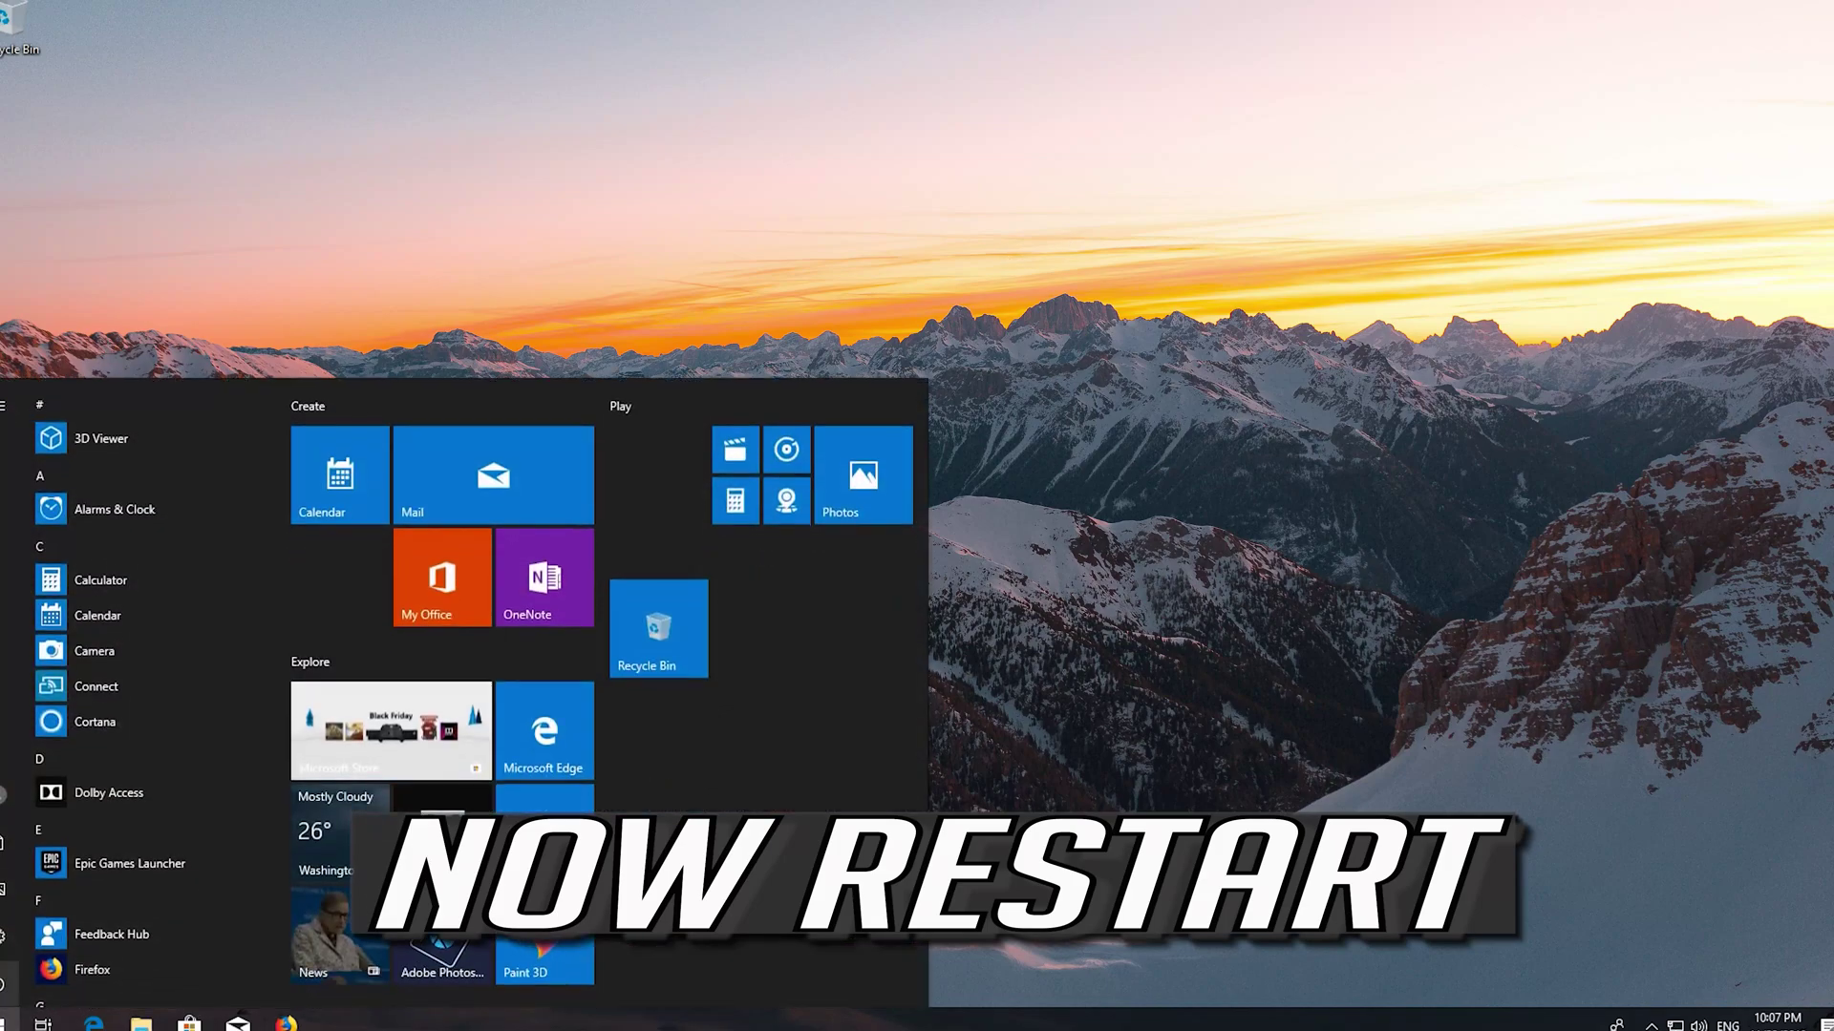
left_click(7, 983)
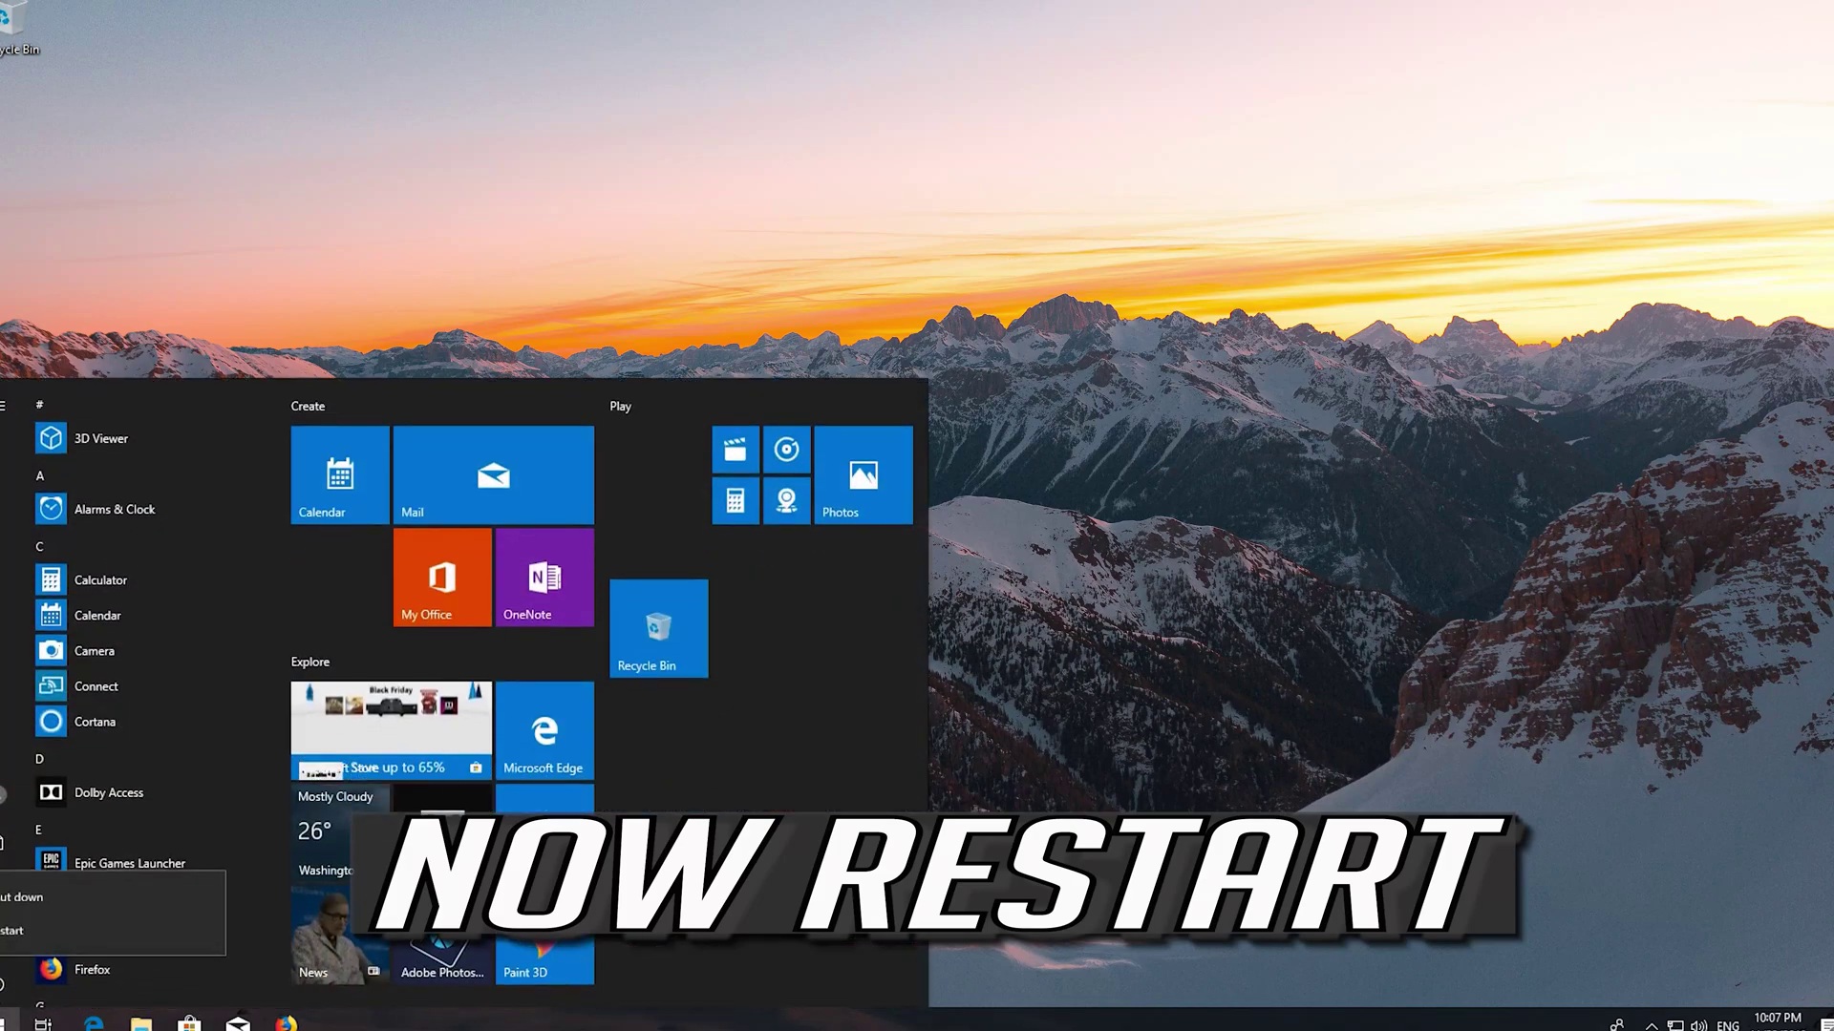
left_click(5, 940)
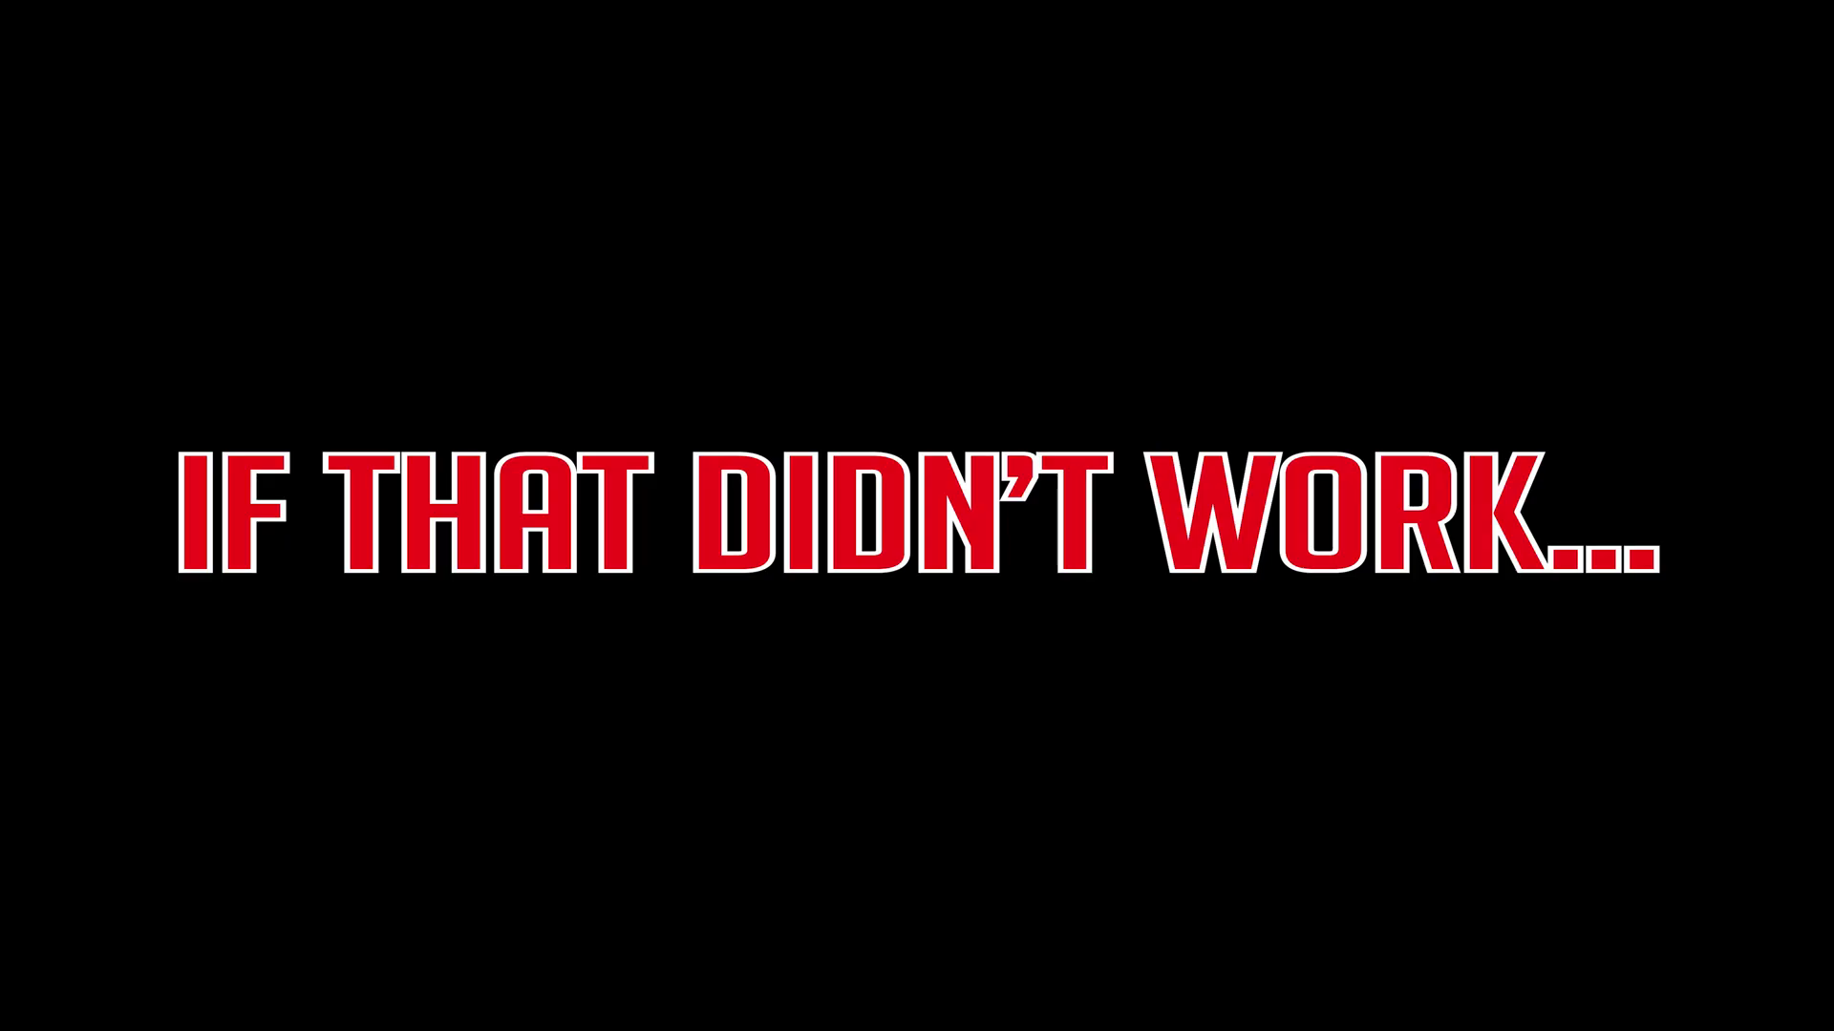
Search Windows for "notepad" and open a blank Notepad document
key("super")
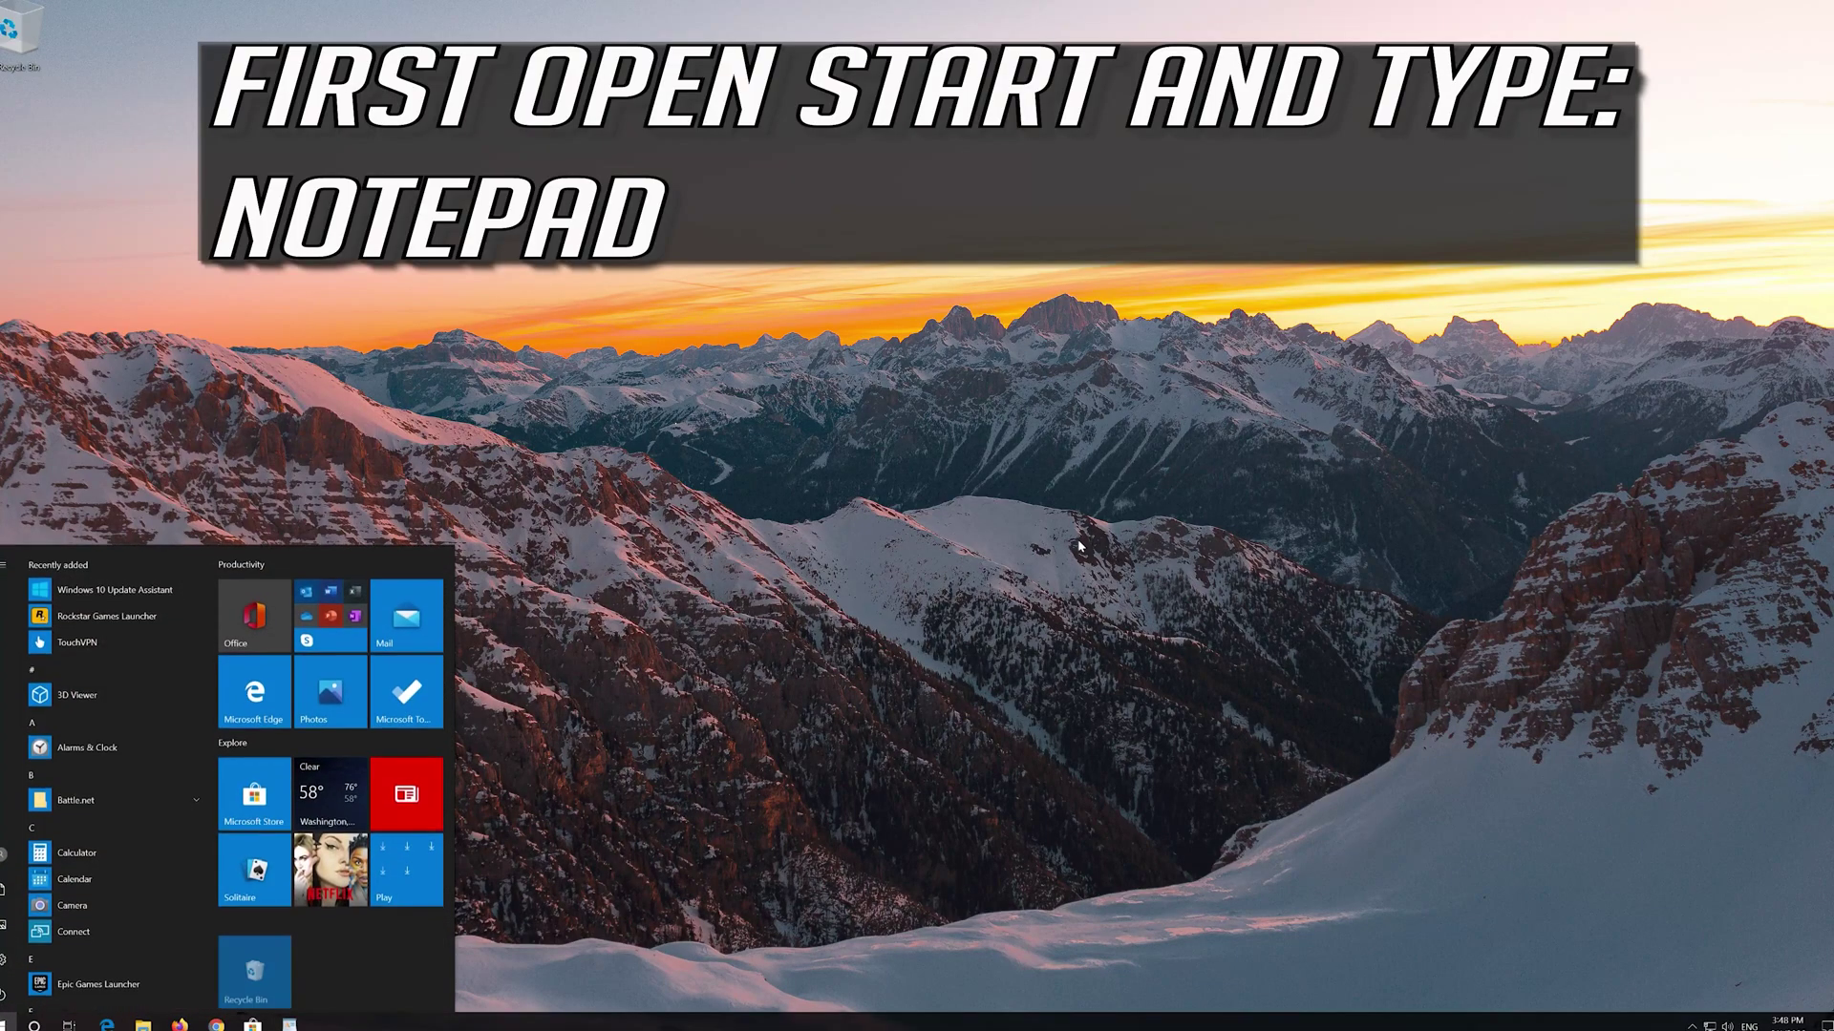
type("notepad")
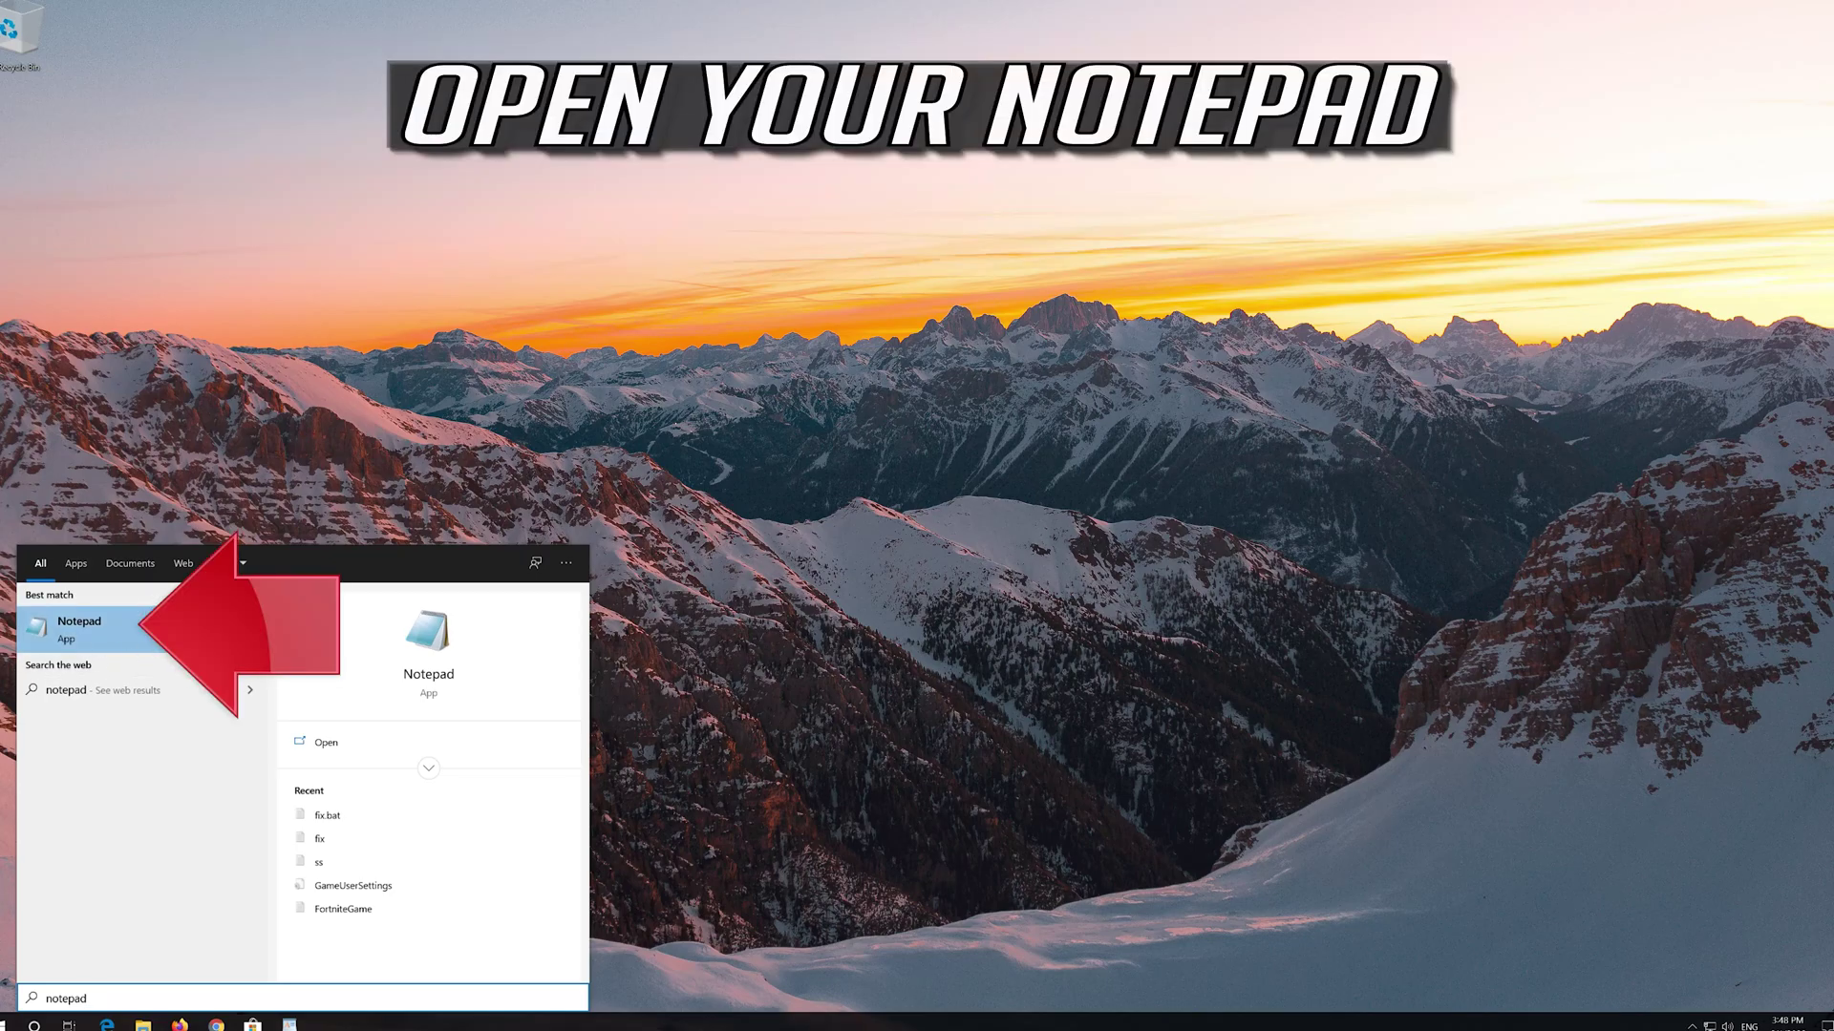
left_click(168, 626)
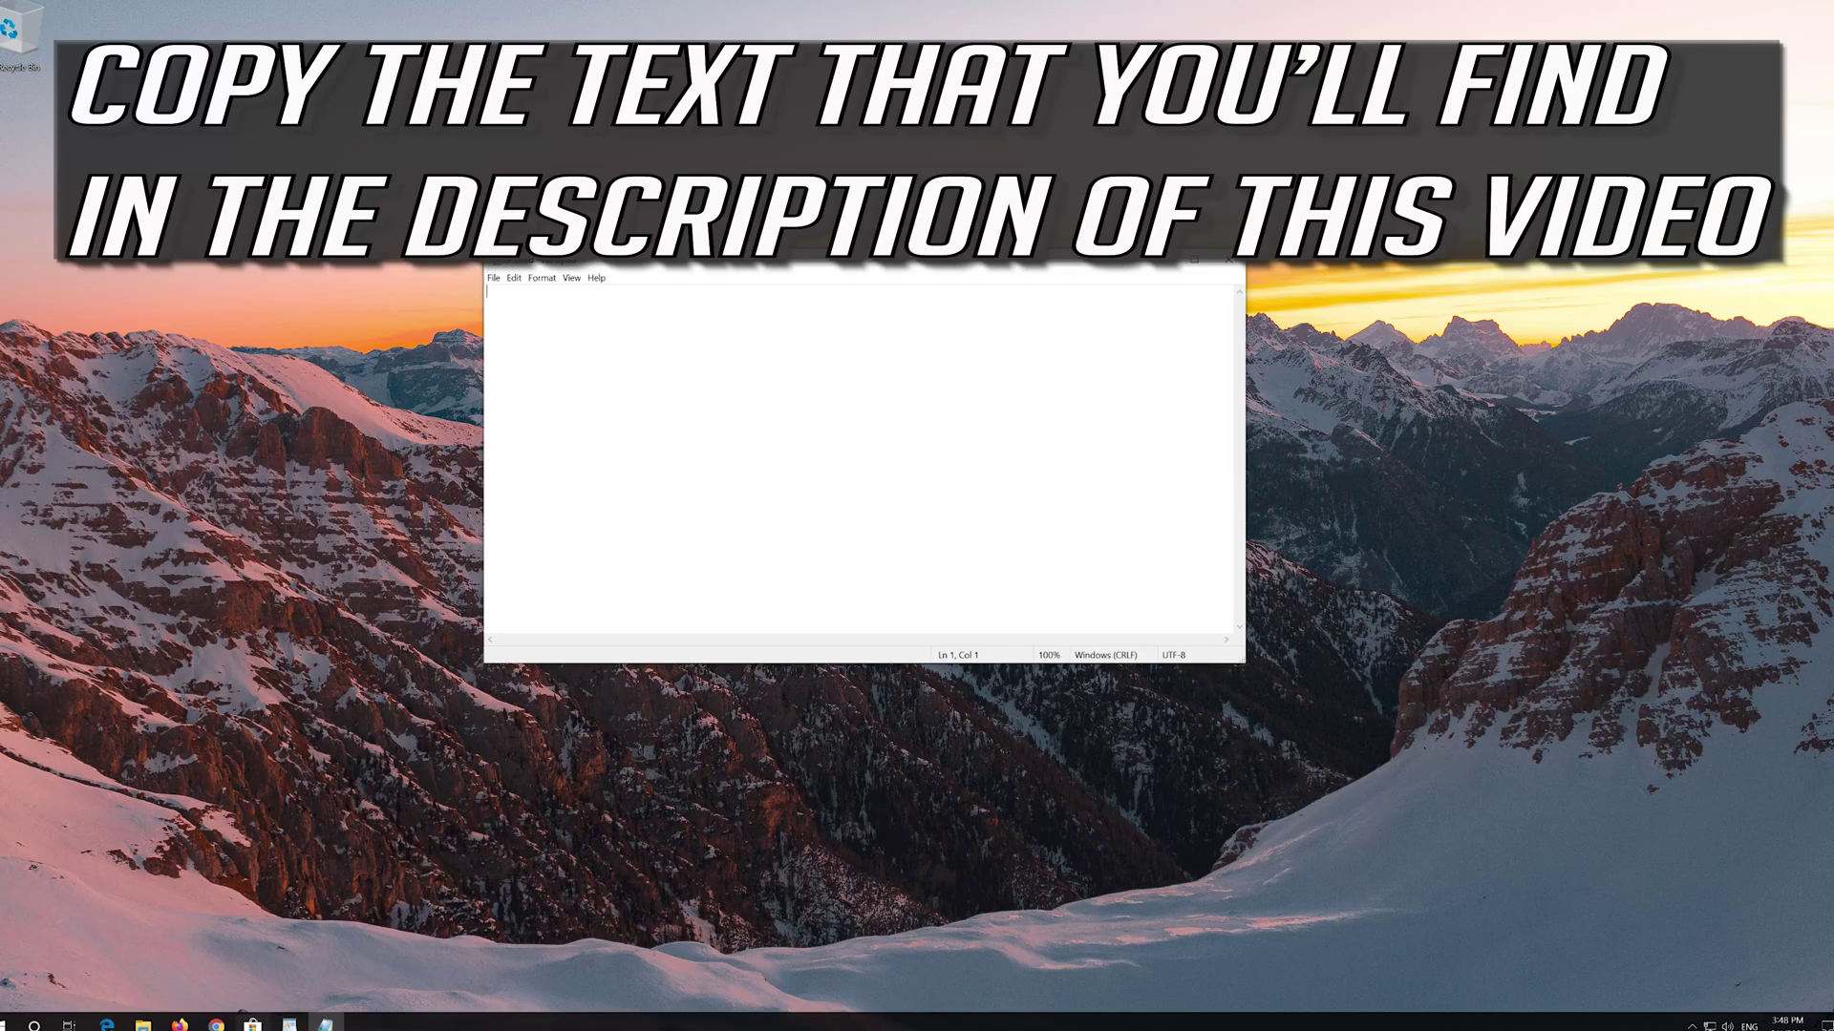
Switch to the open WordPad document, copy the whole command script from "net stop bits" to its end, and minimize WordPad
left_click(289, 1023)
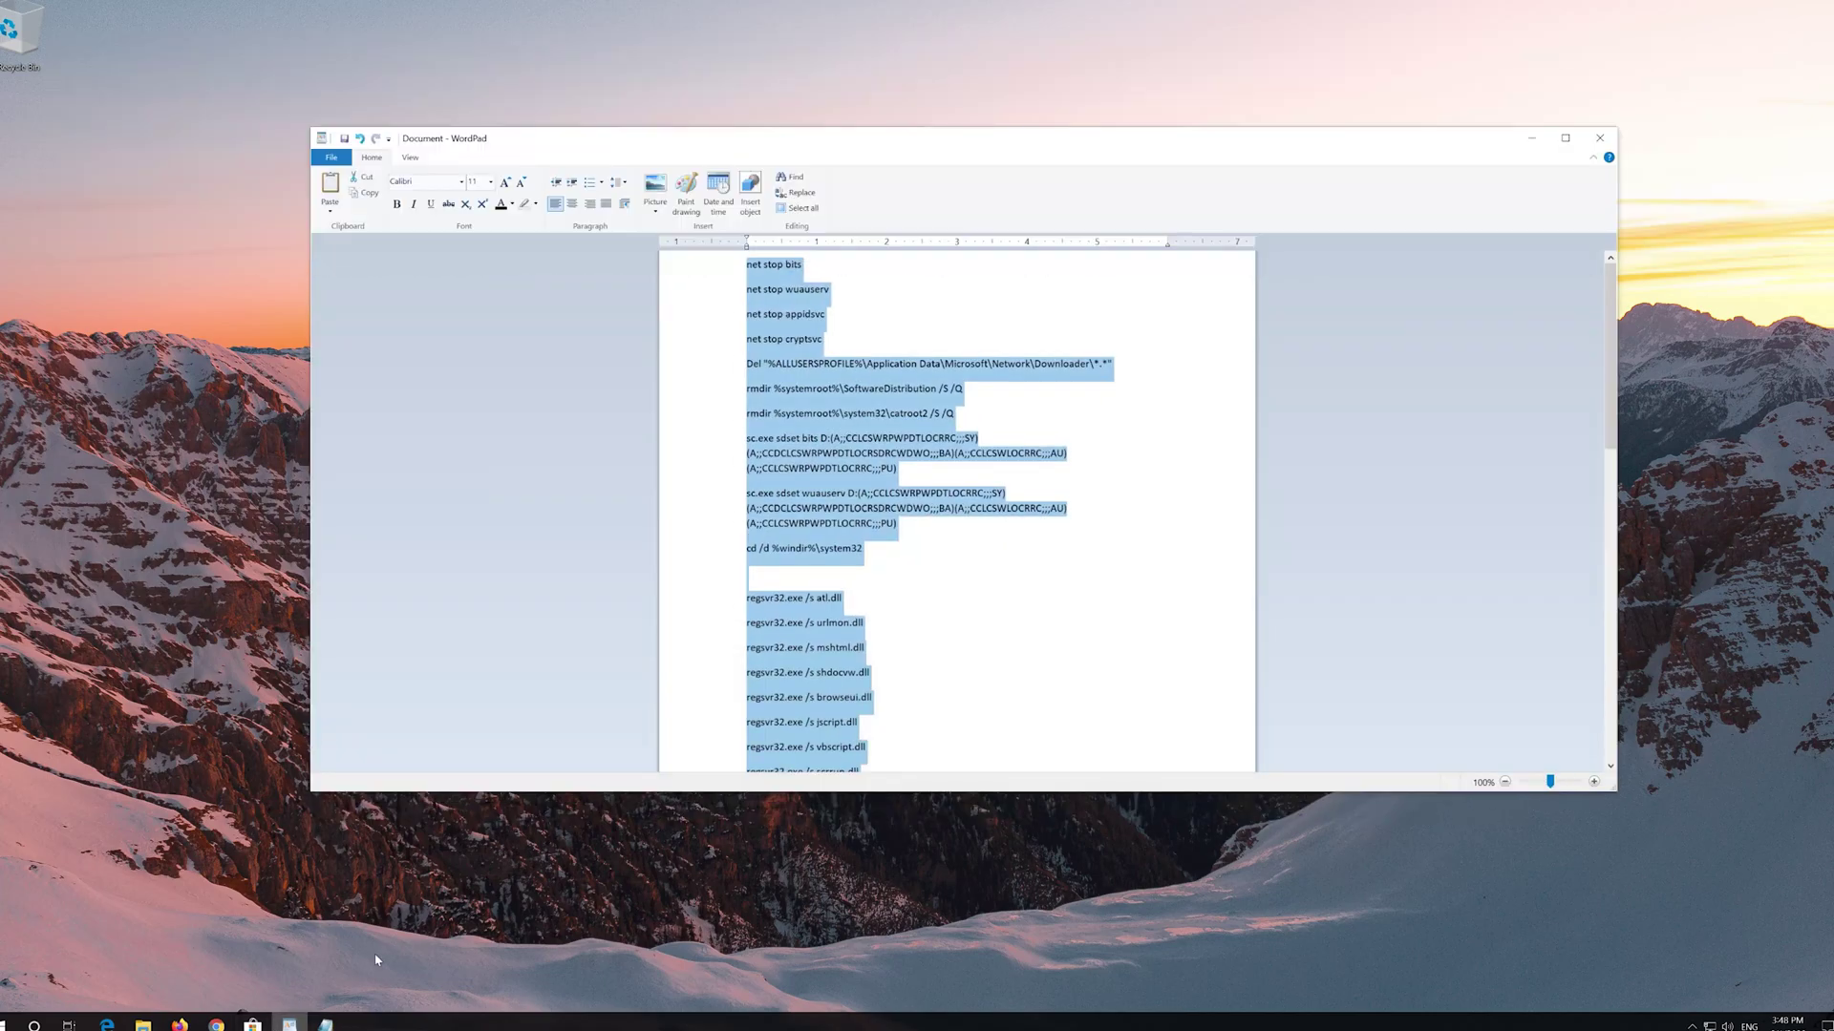
left_click(752, 269)
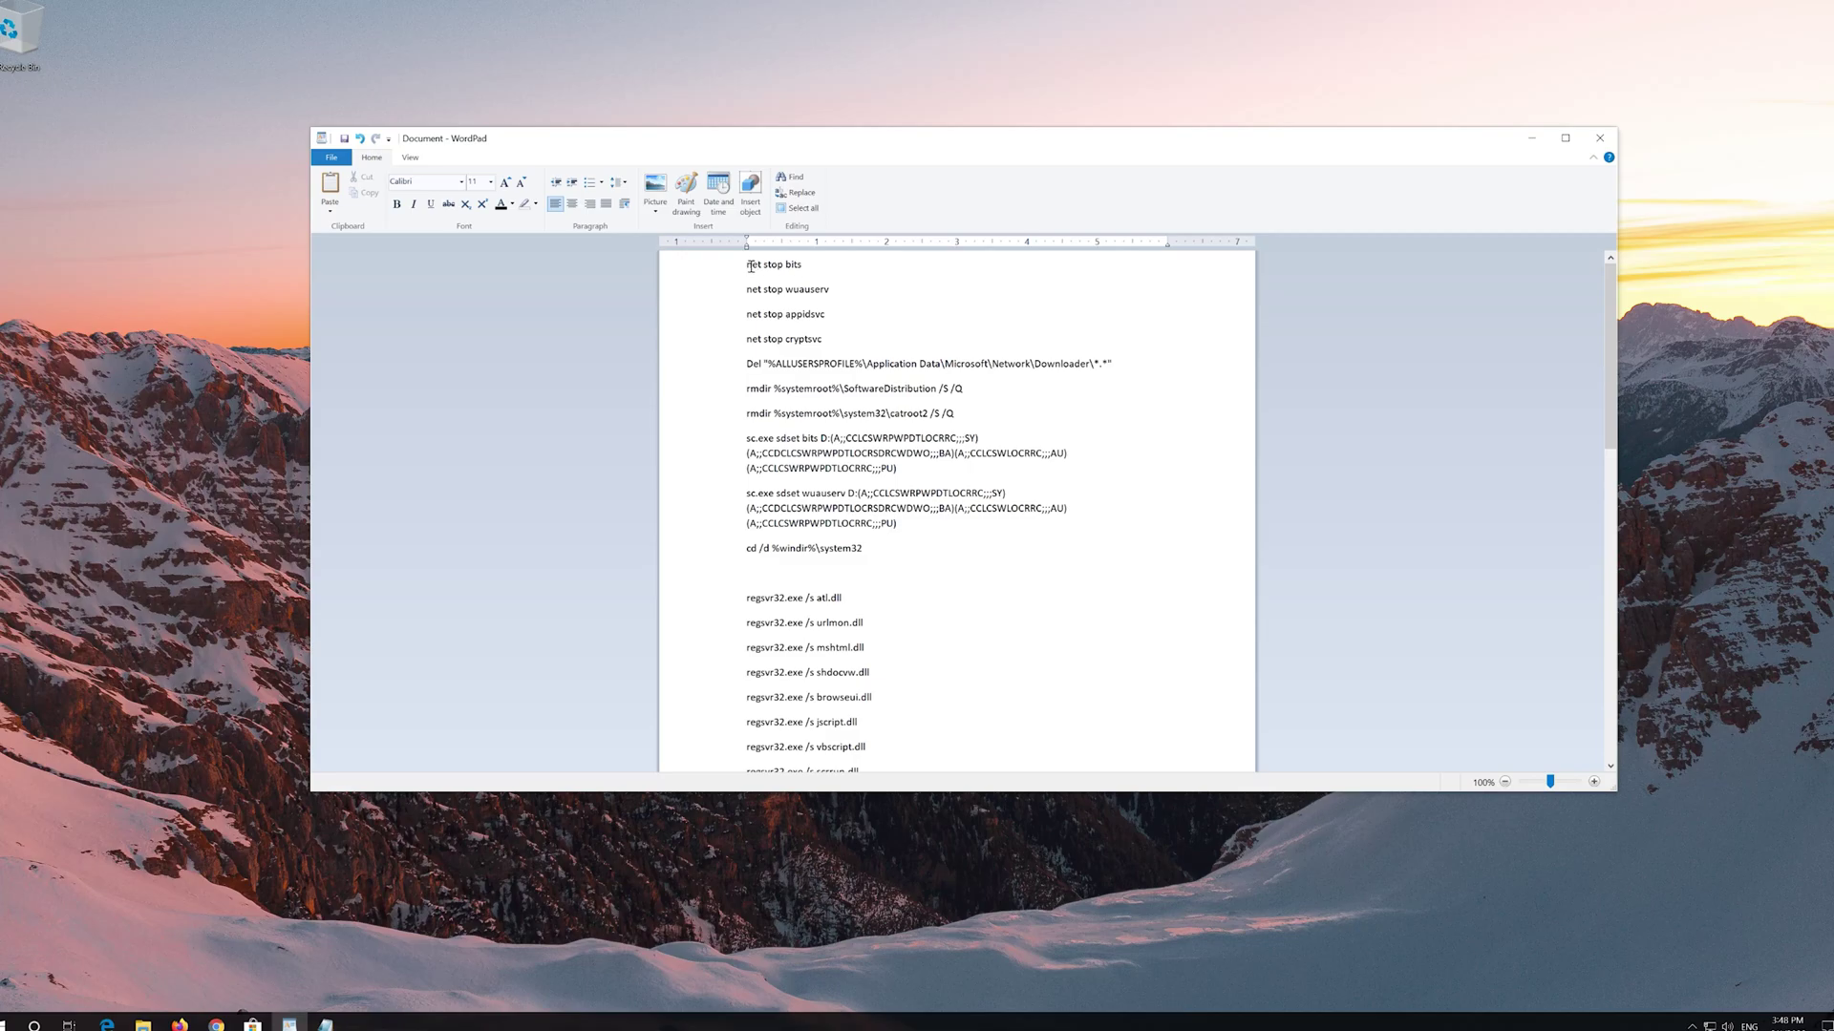
left_click_drag(752, 268, 948, 628)
scroll(961, 598, "down", 10)
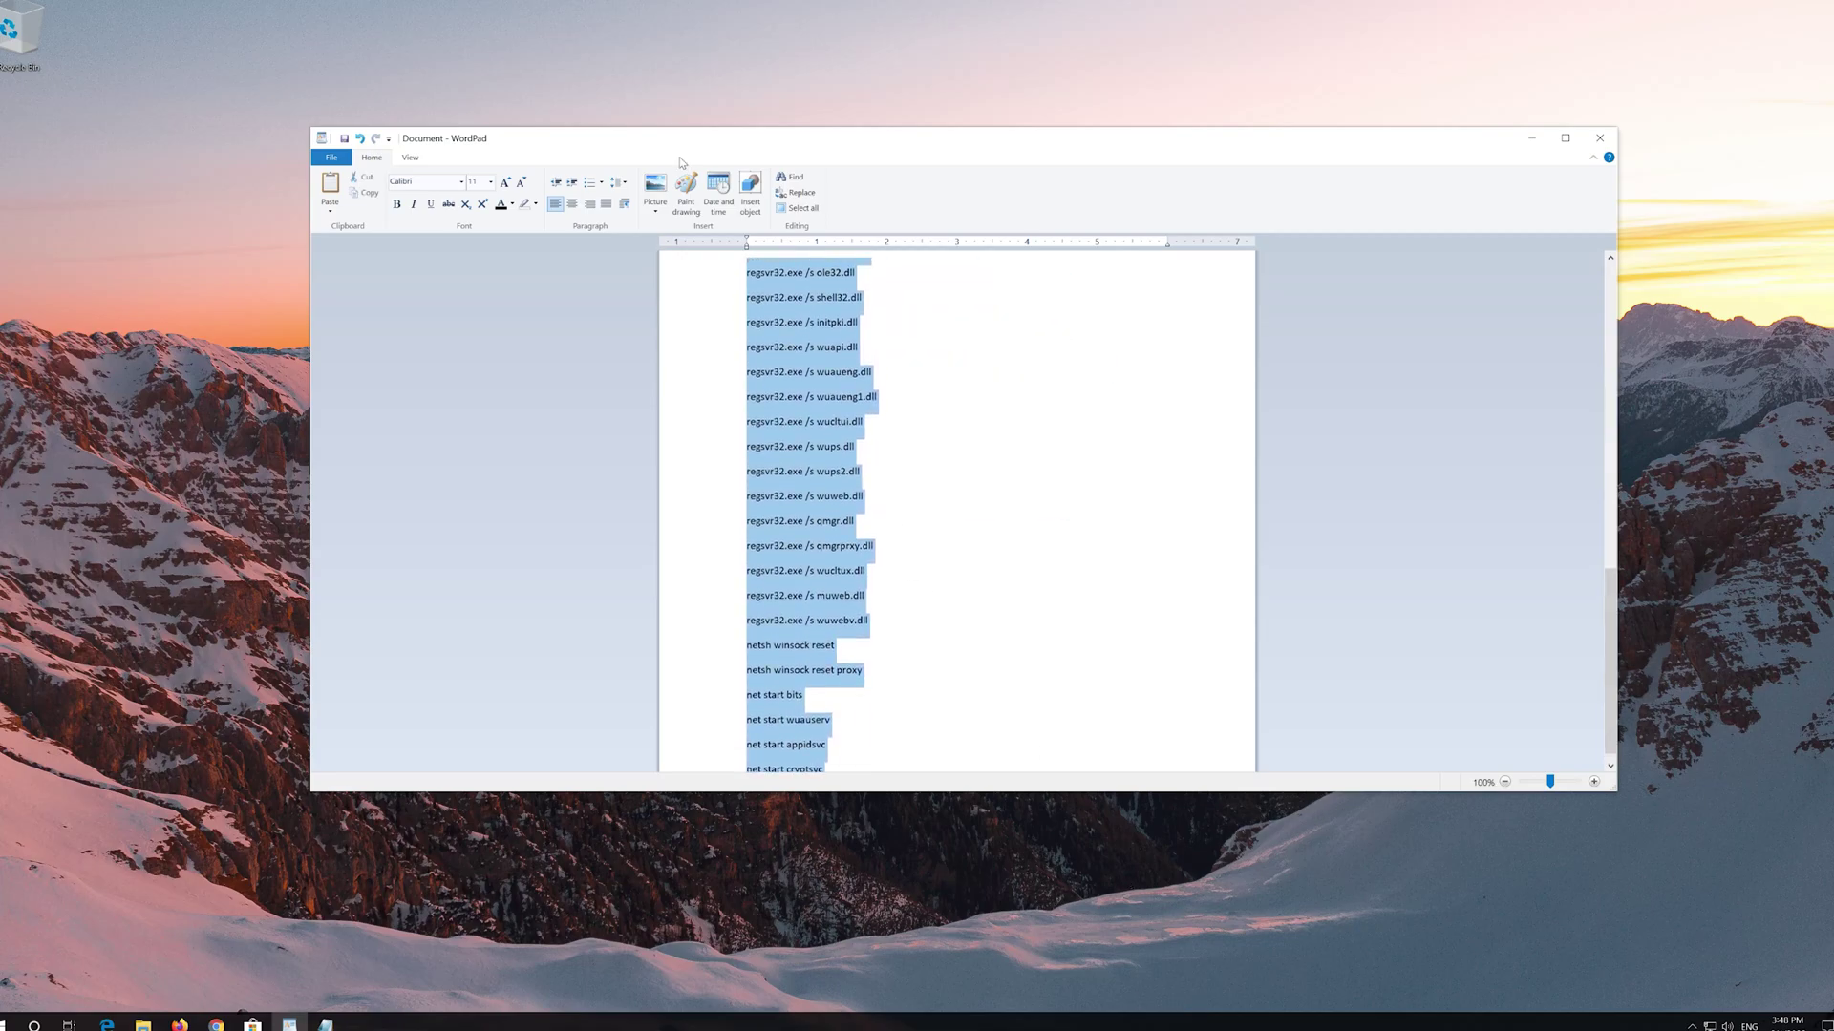
right_click(836, 421)
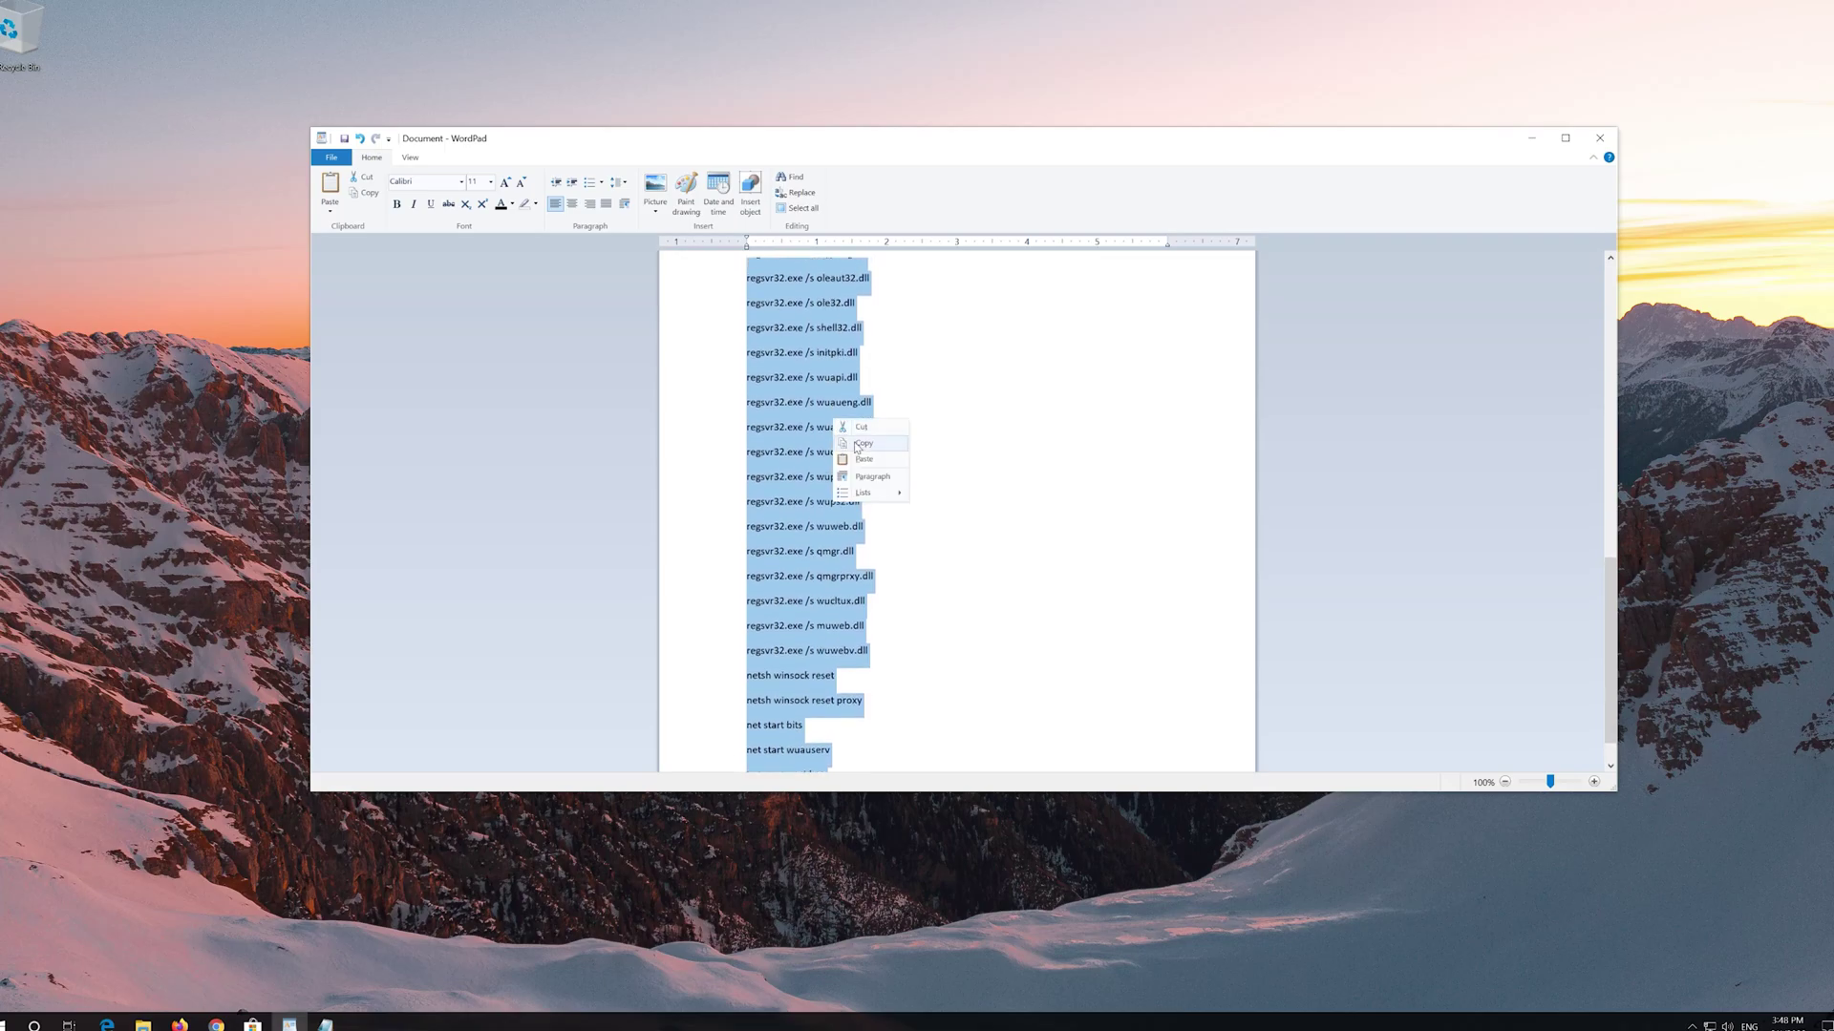
left_click(1659, 103)
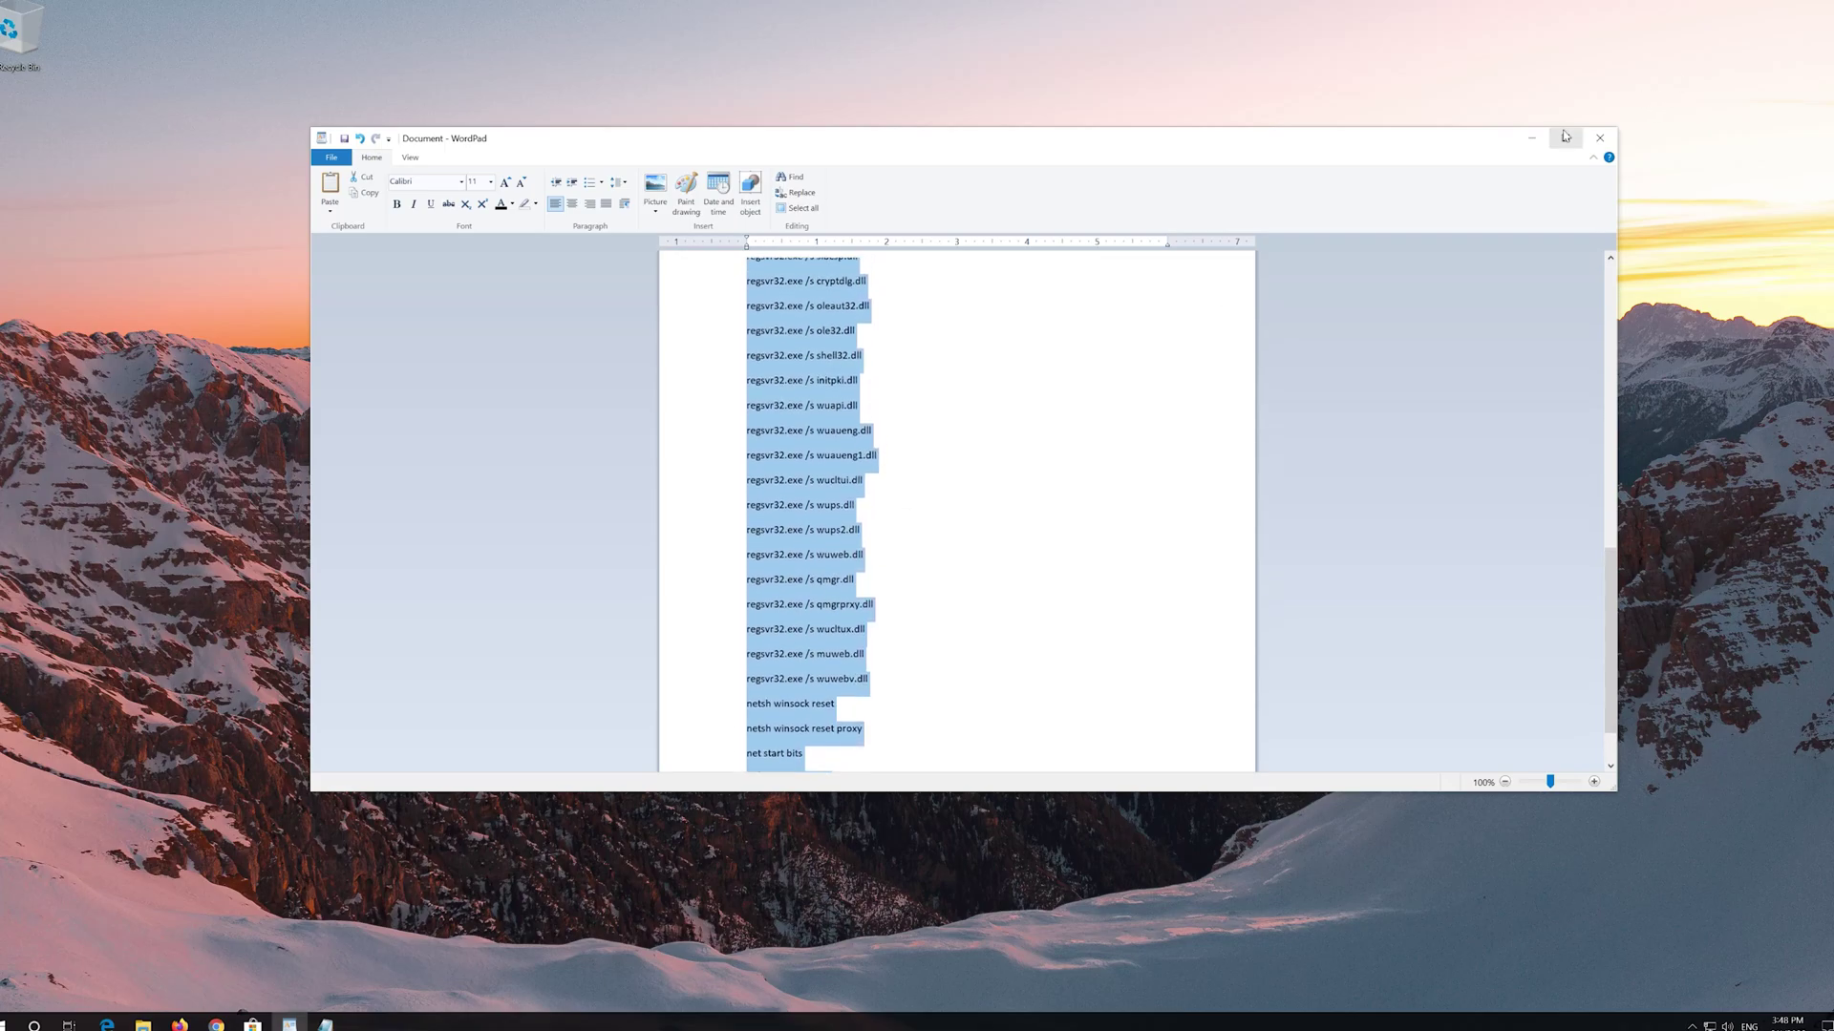
left_click(1531, 137)
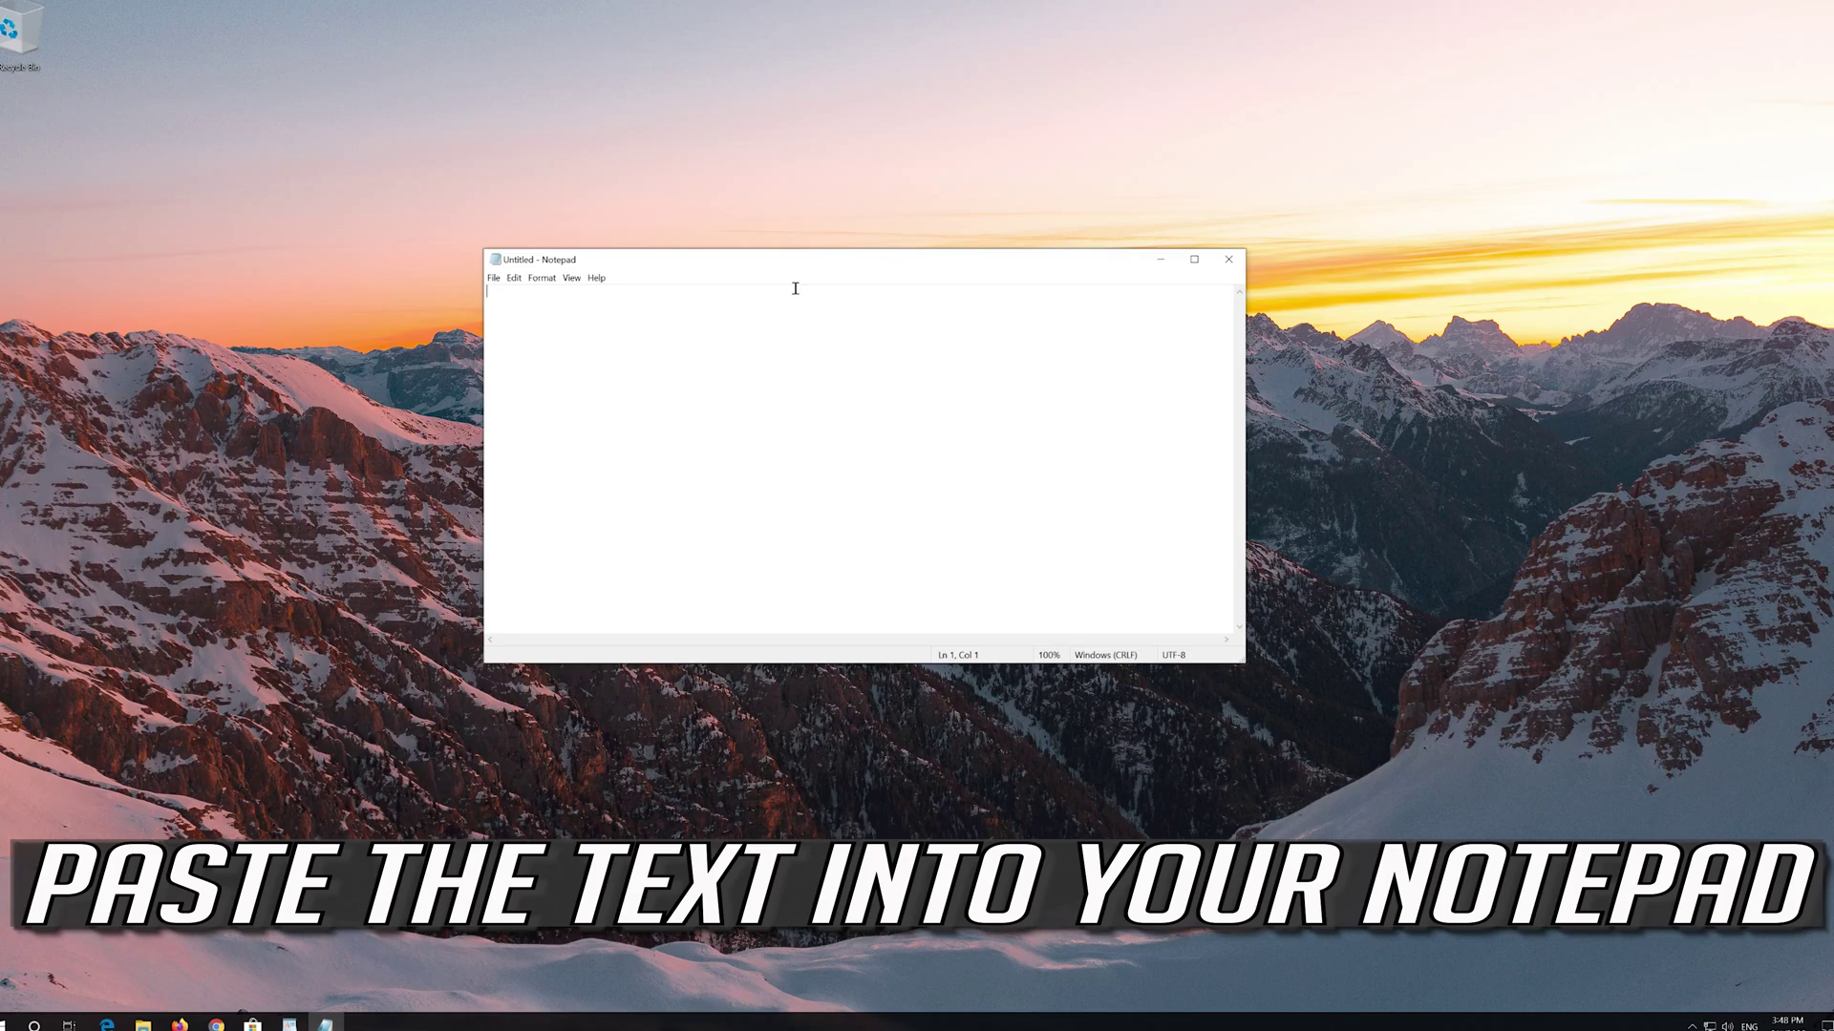
Paste the copied script into the blank document and save it to the Desktop as fix.bat with the All Files type
left_click(513, 278)
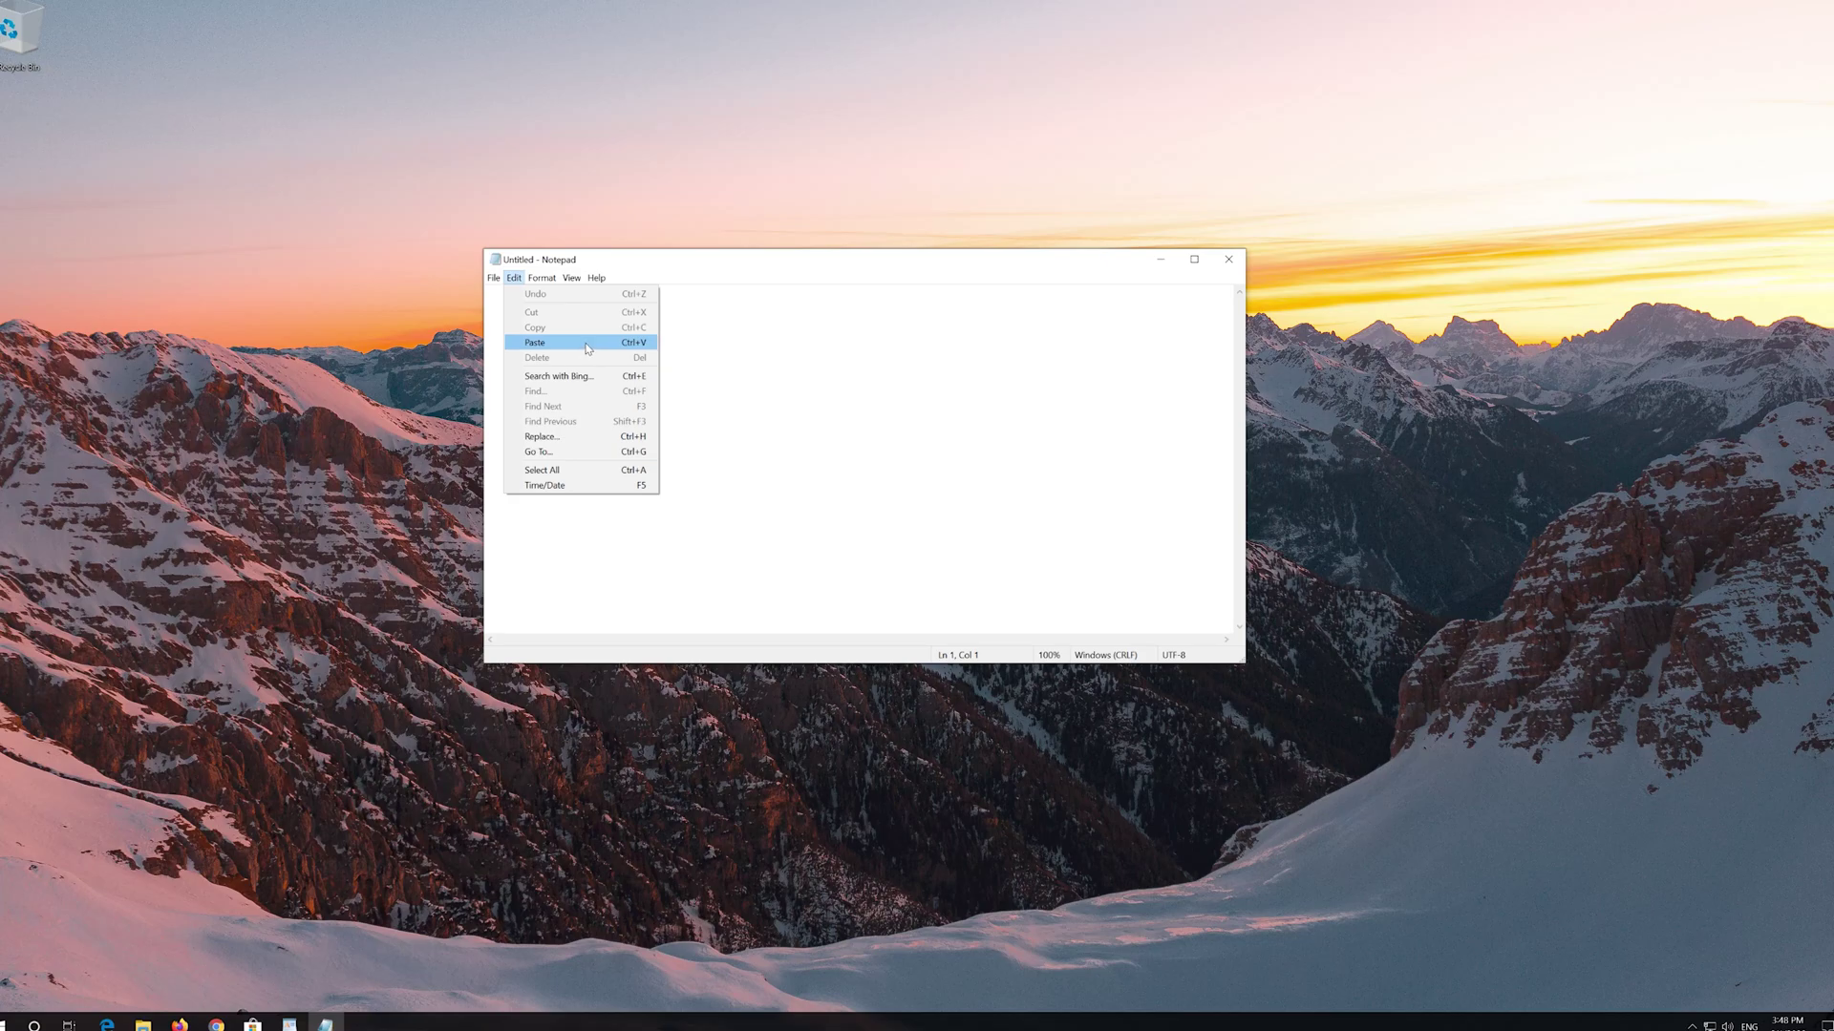
left_click(587, 344)
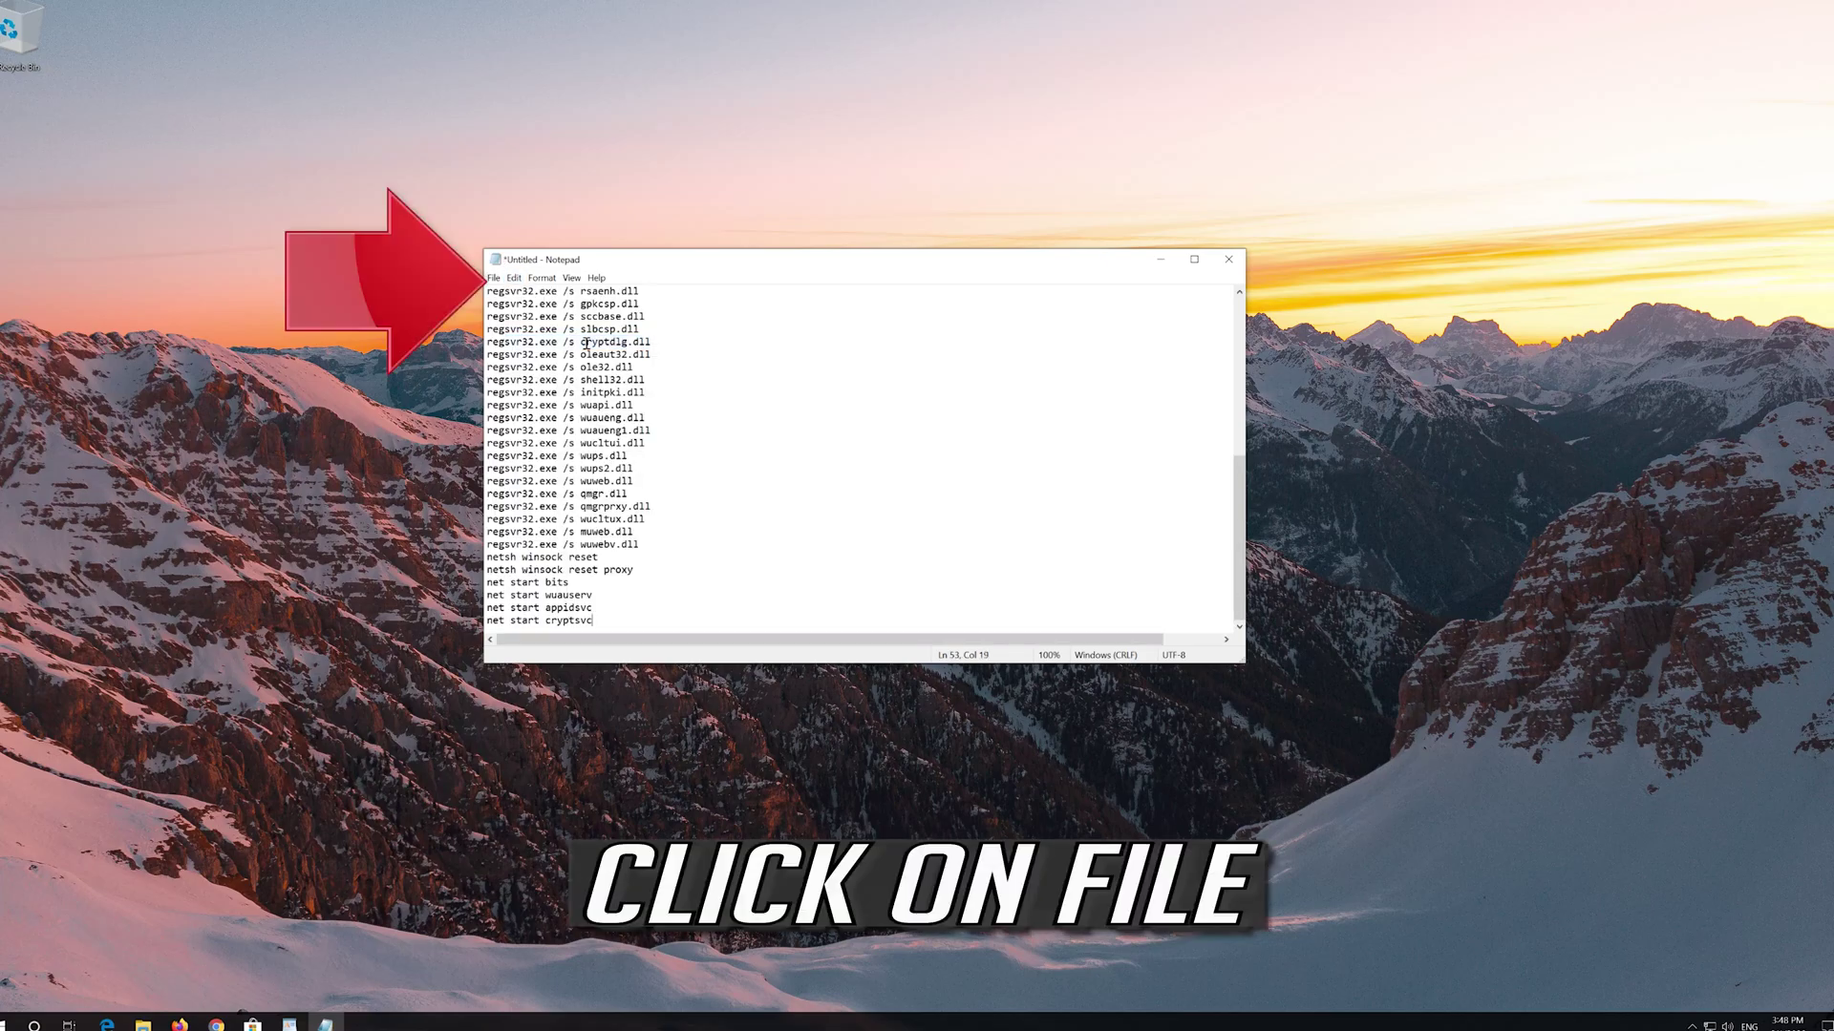
left_click(495, 278)
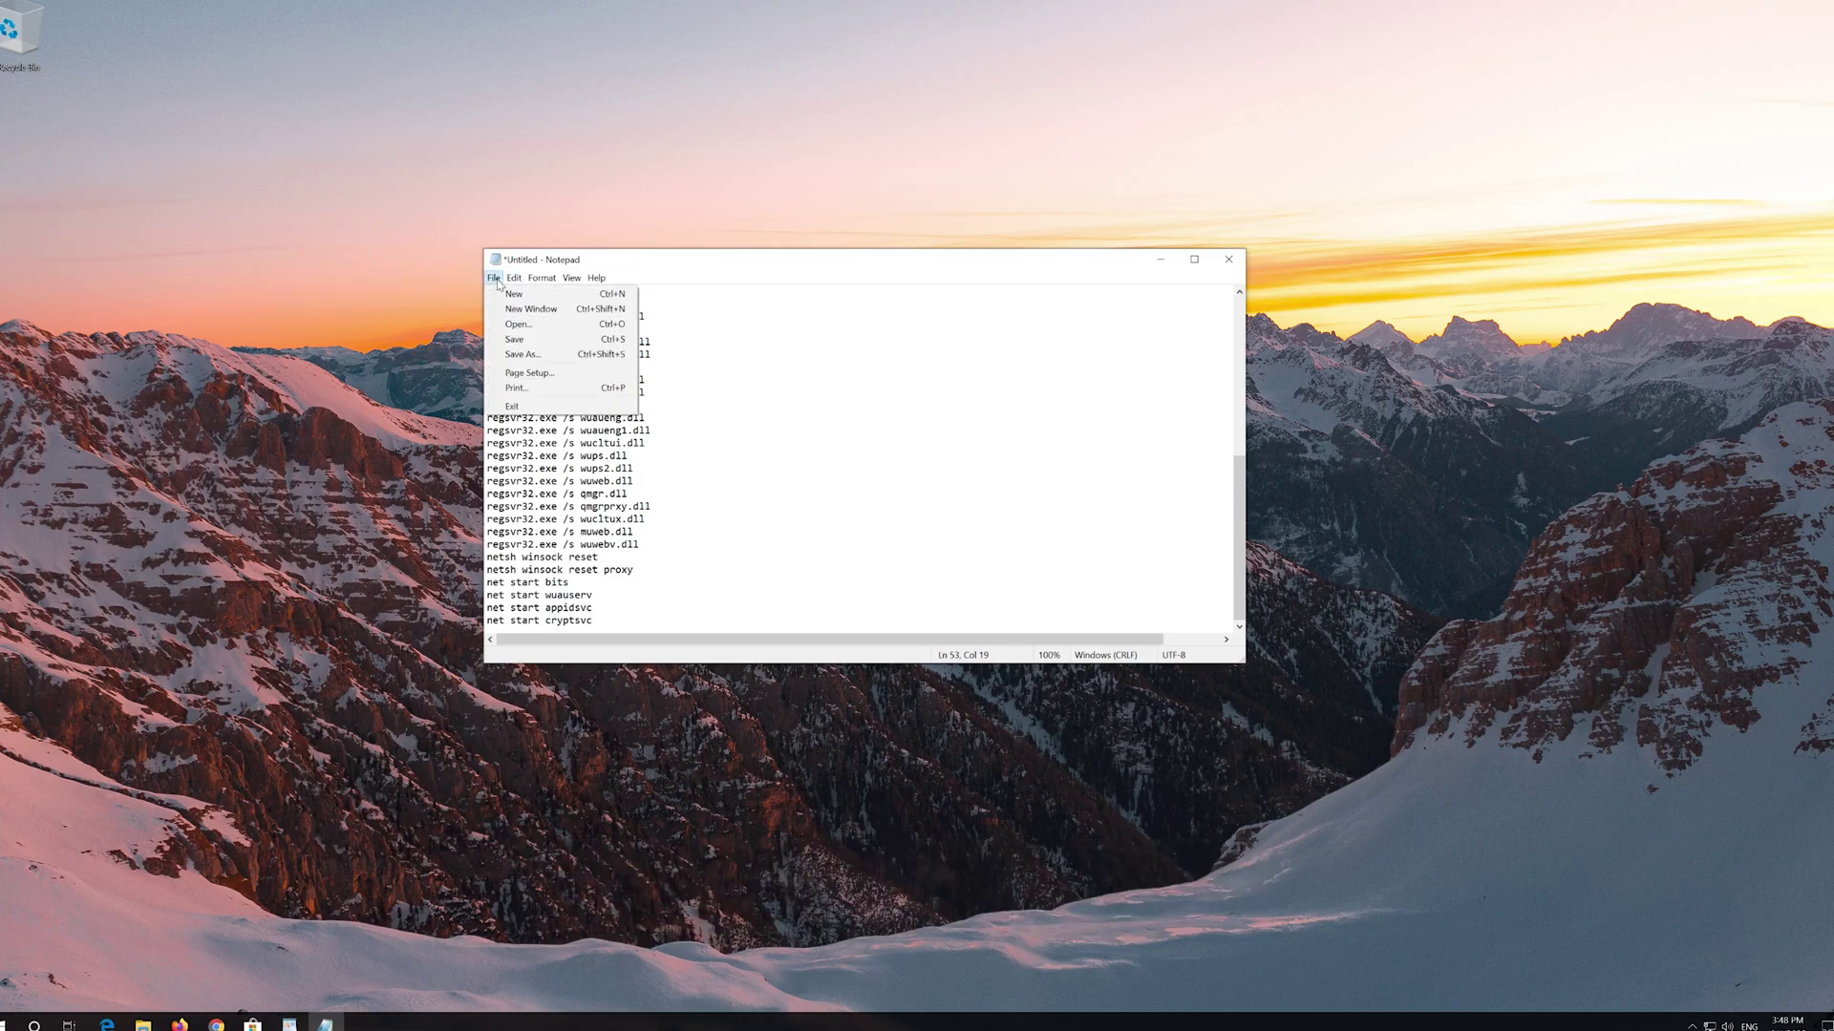
left_click(530, 355)
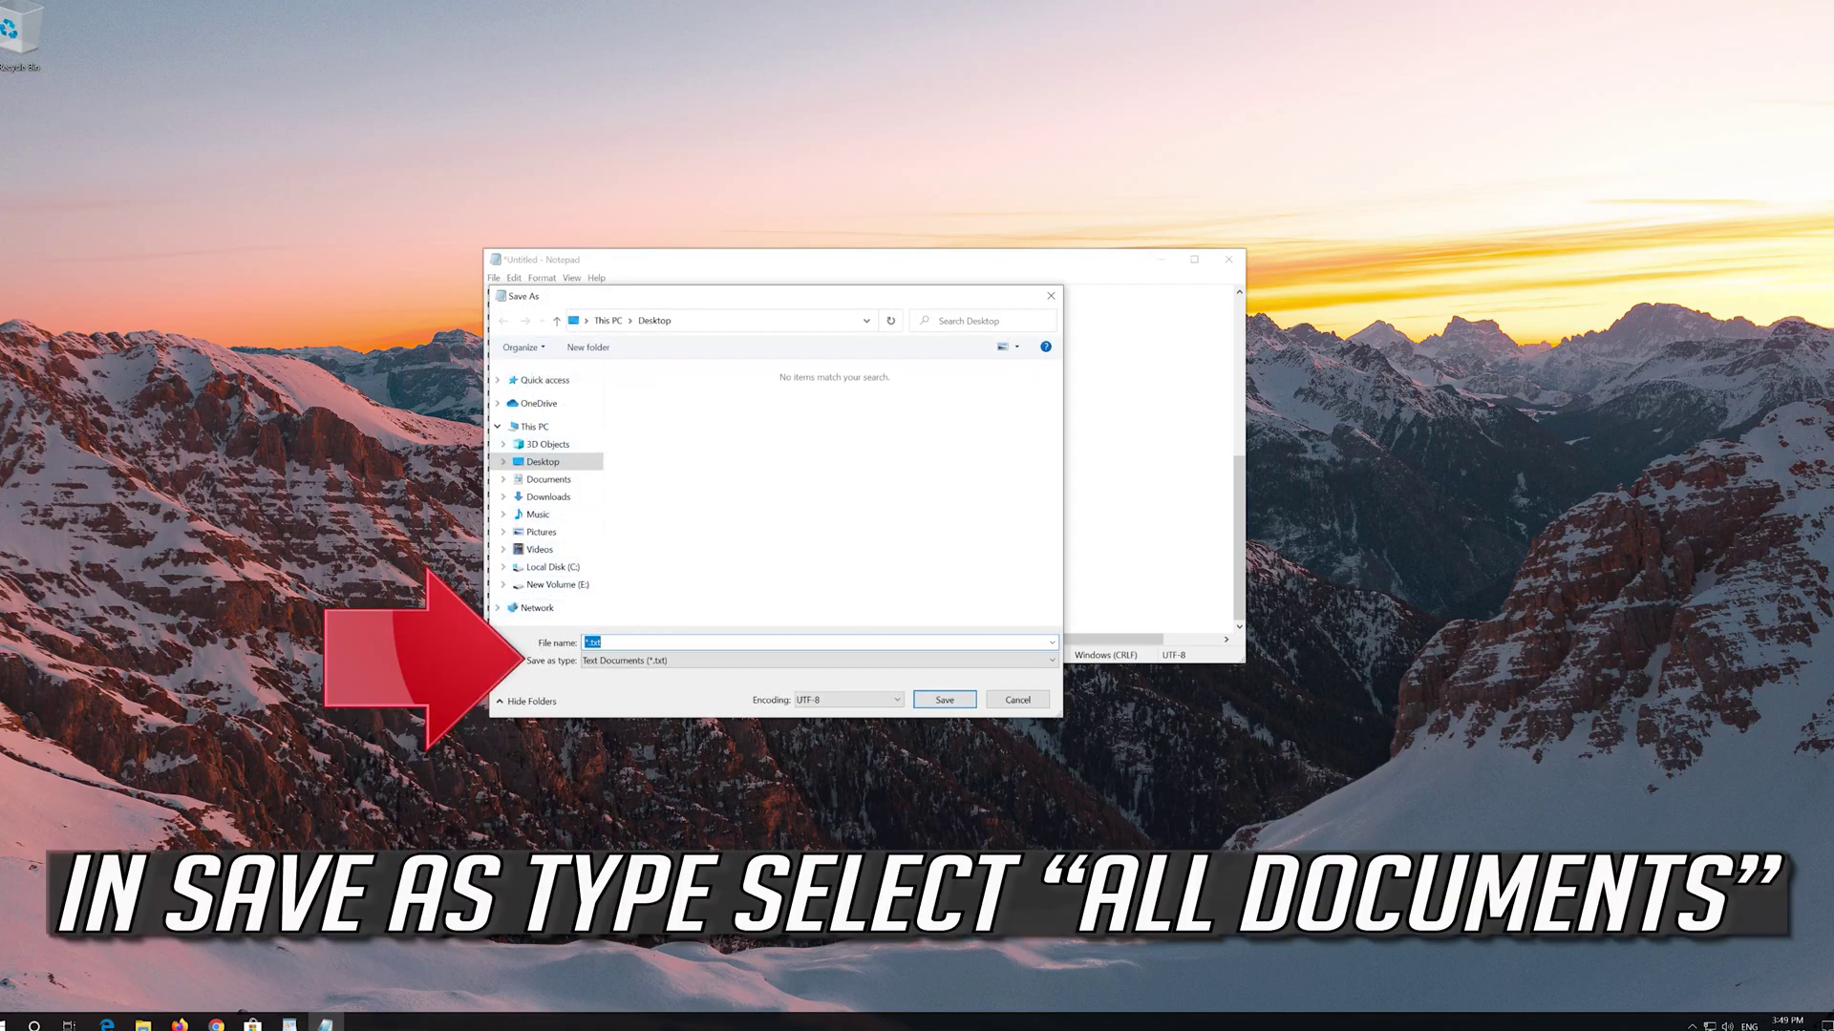
left_click(612, 661)
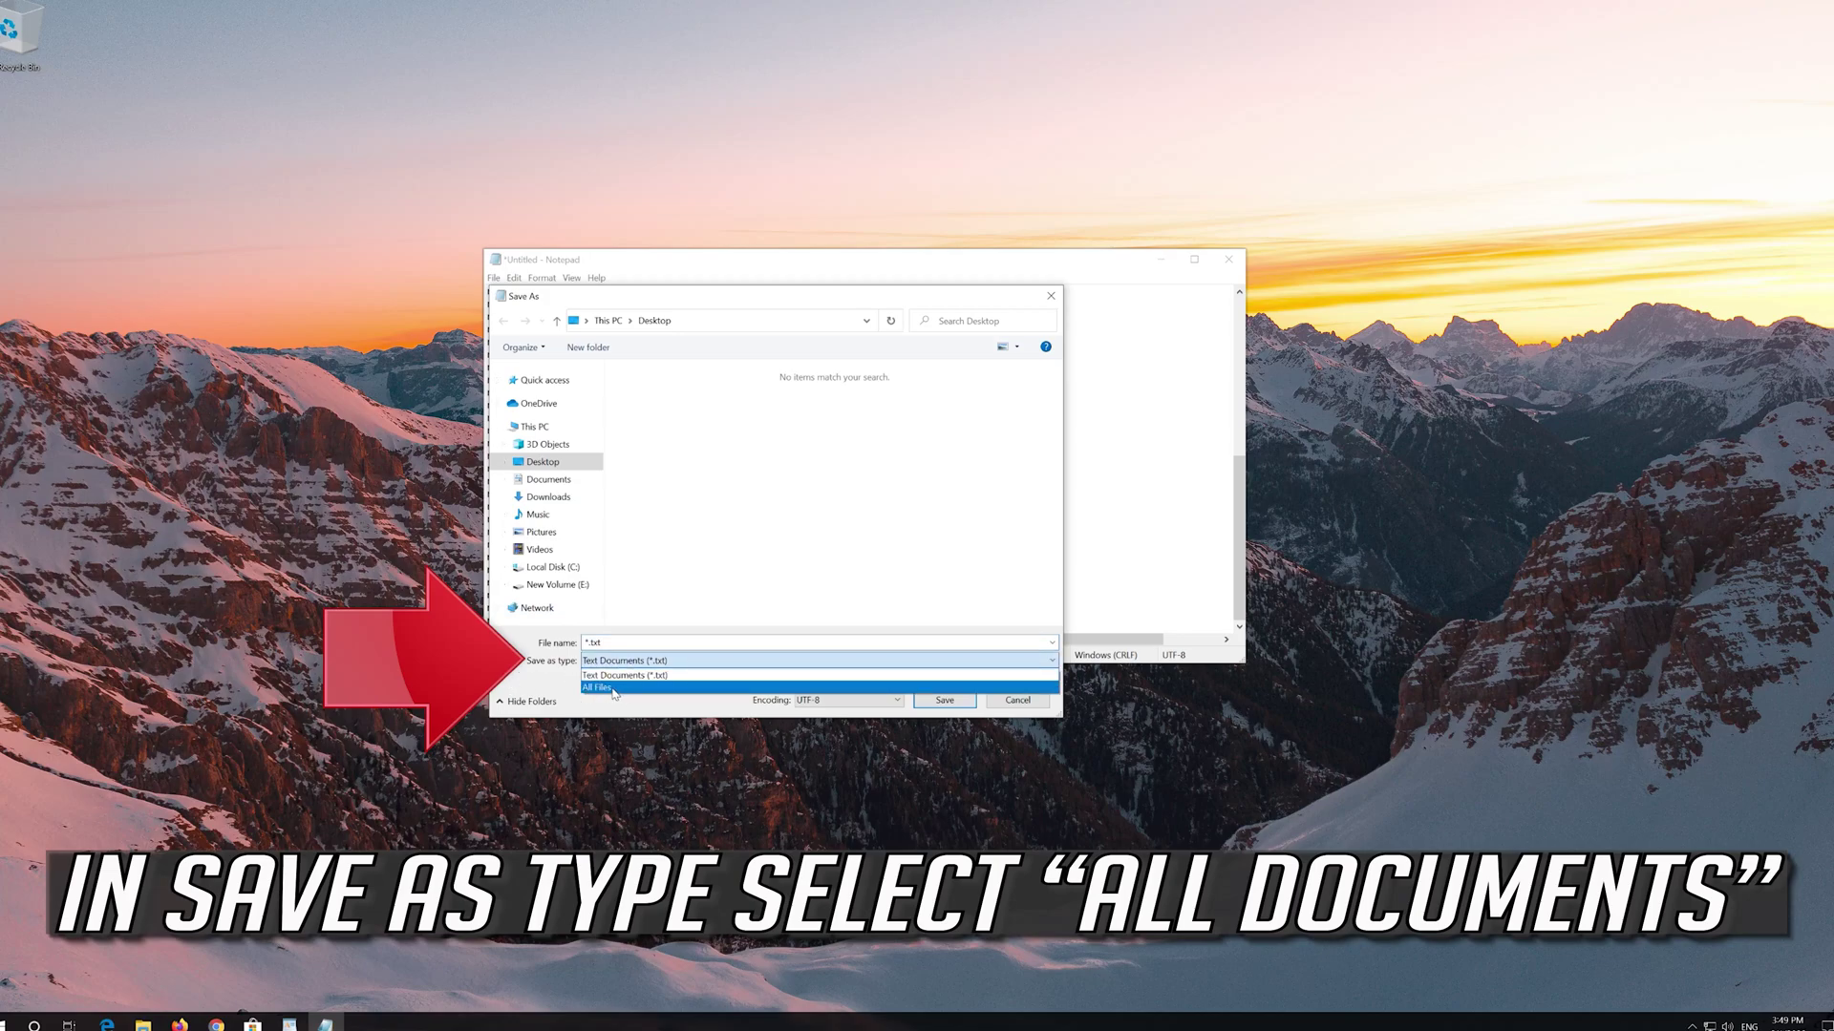
left_click(616, 688)
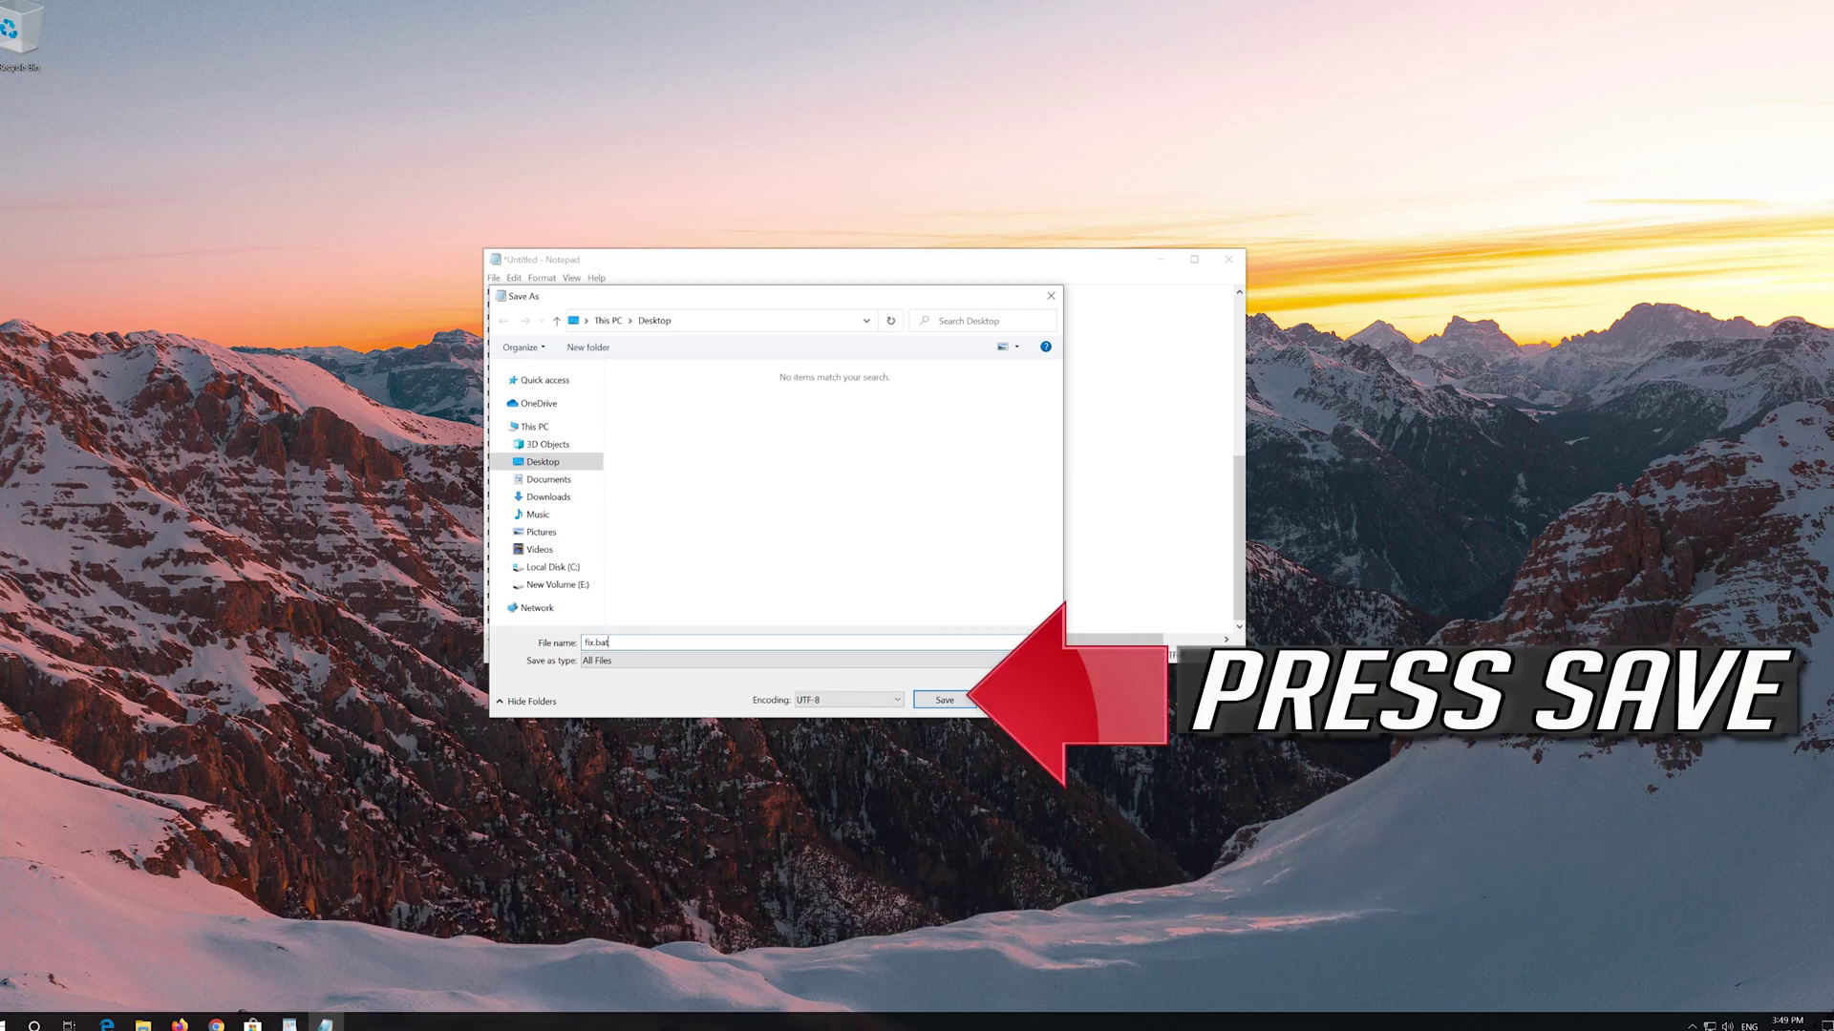
left_click(950, 706)
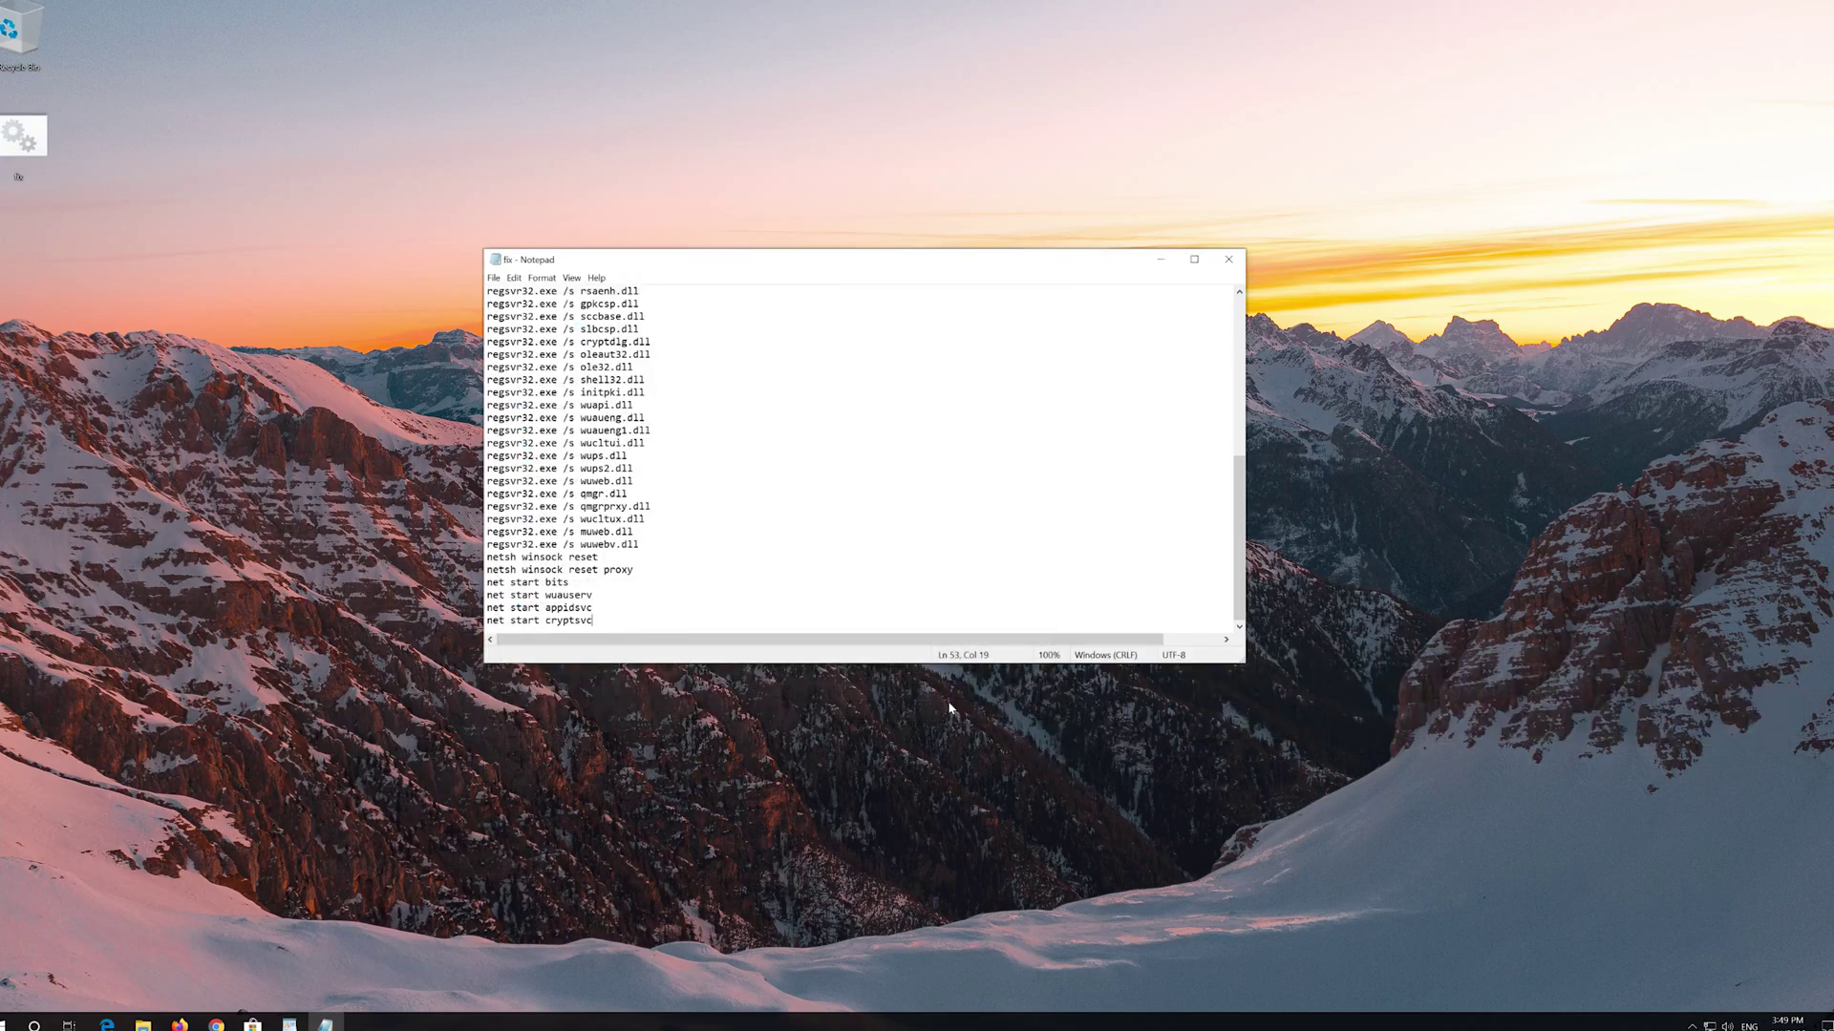
left_click(1230, 260)
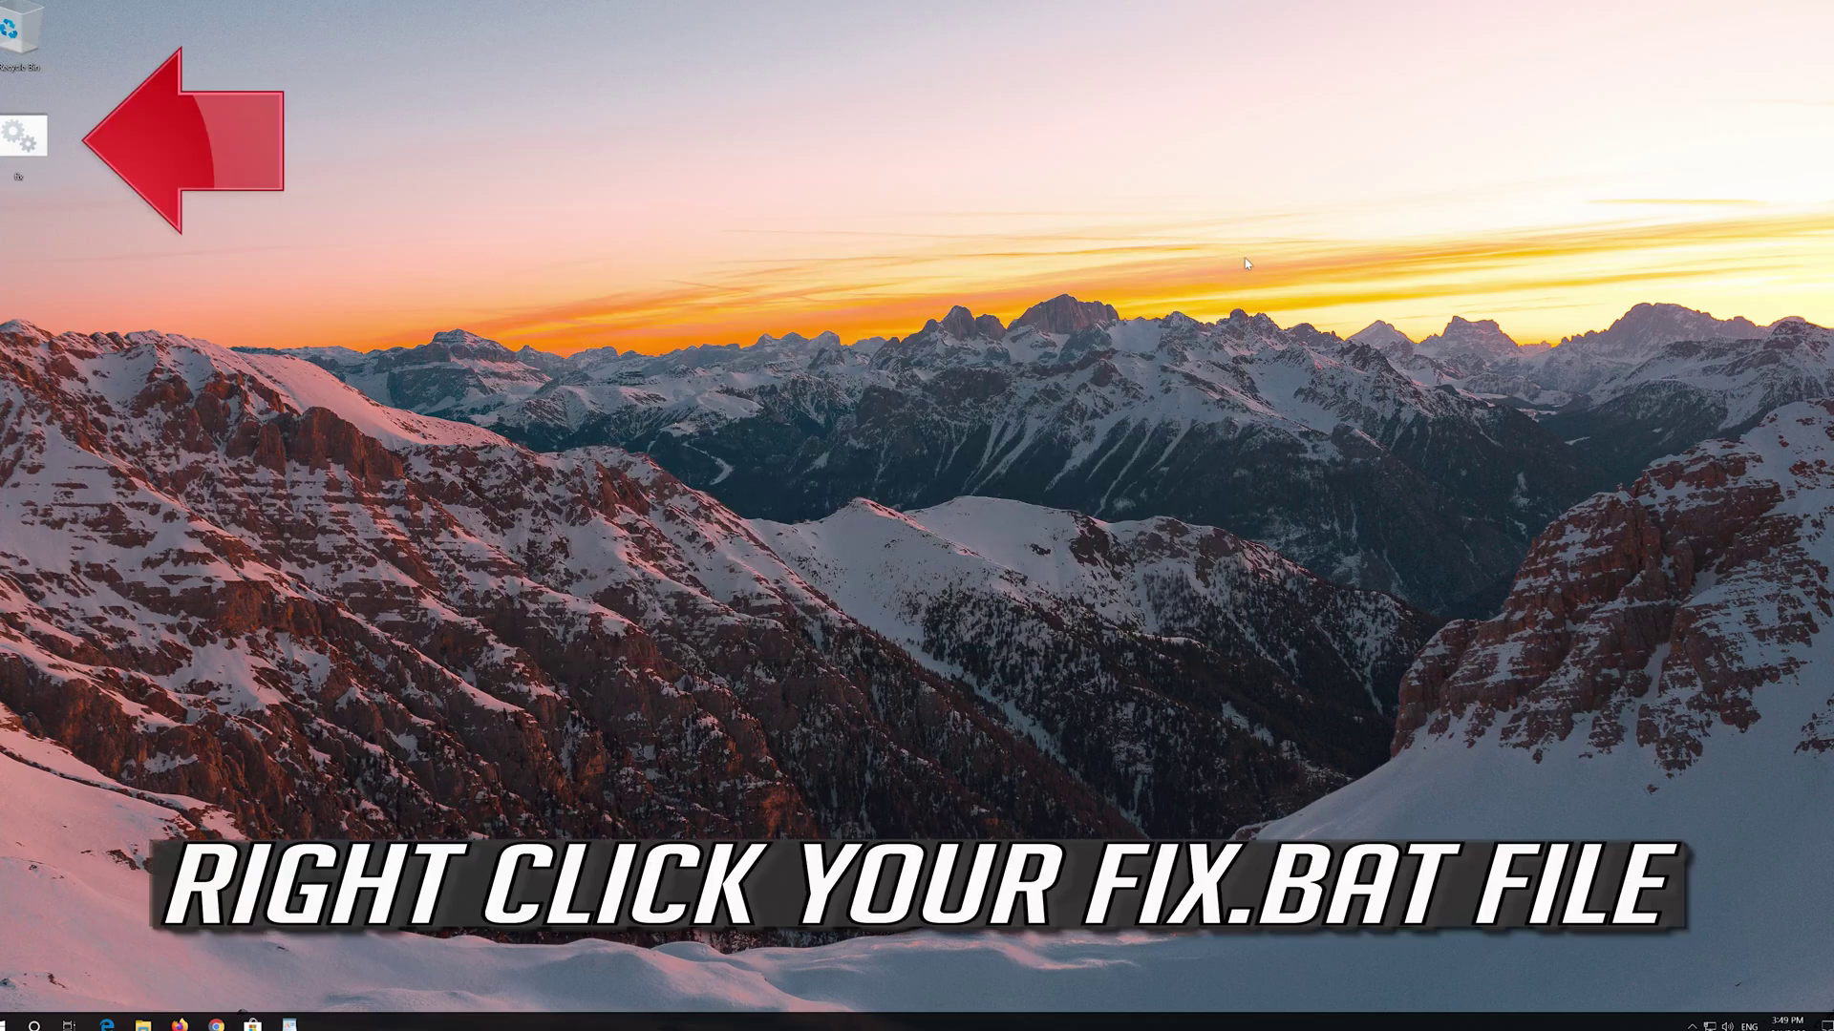
Run the fix.bat file on the desktop as administrator and answer Y to deleting the Downloader folder's files
right_click(3, 138)
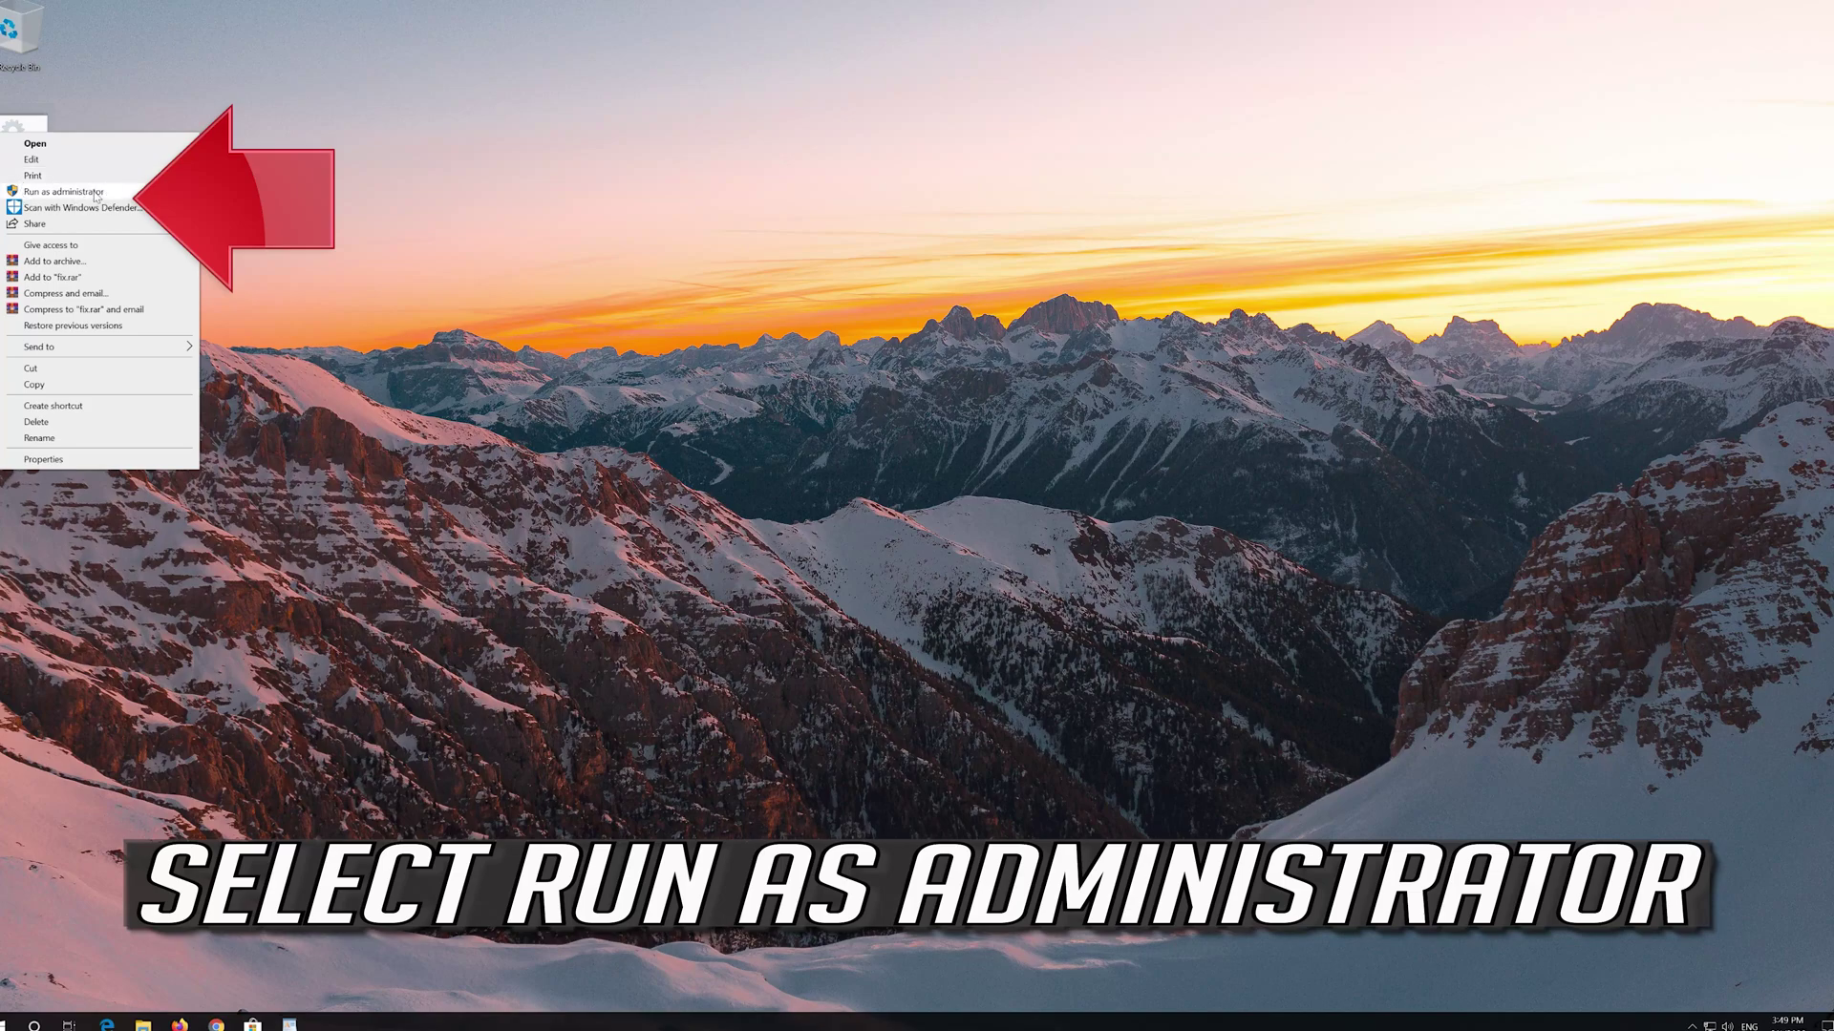
left_click(92, 195)
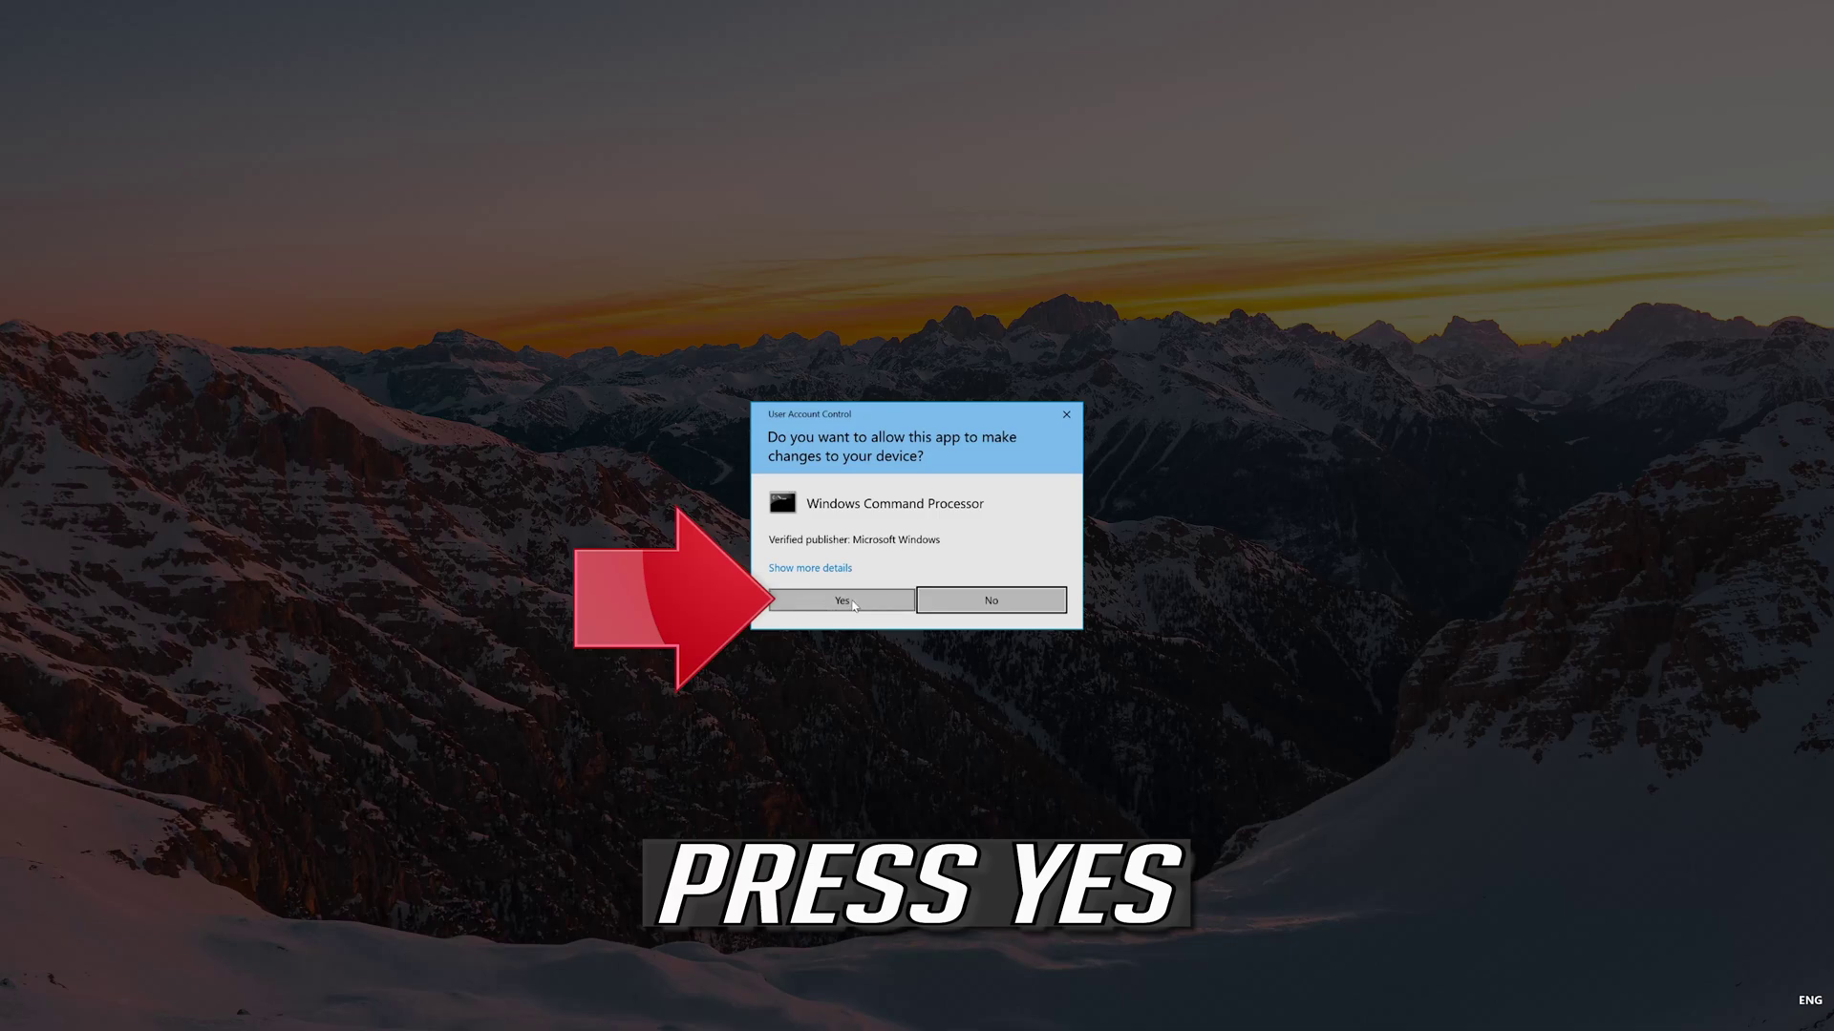
left_click(852, 604)
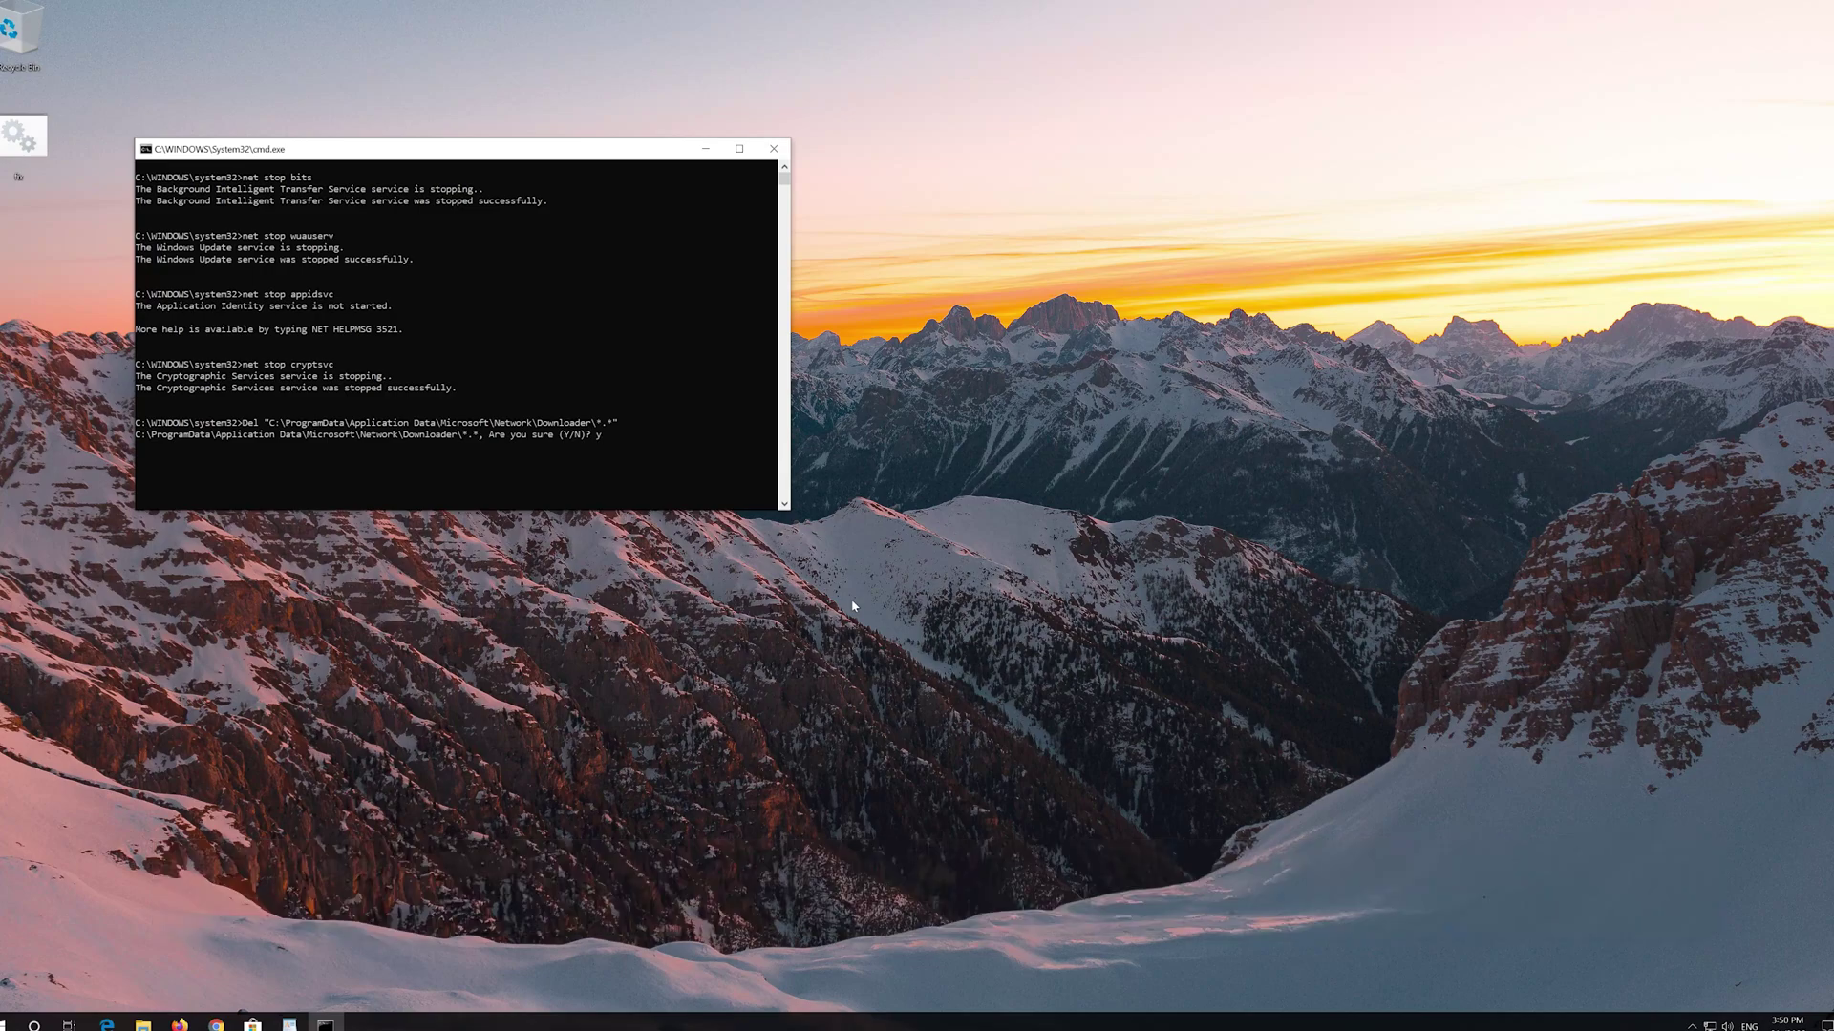
type("Y")
key("Return")
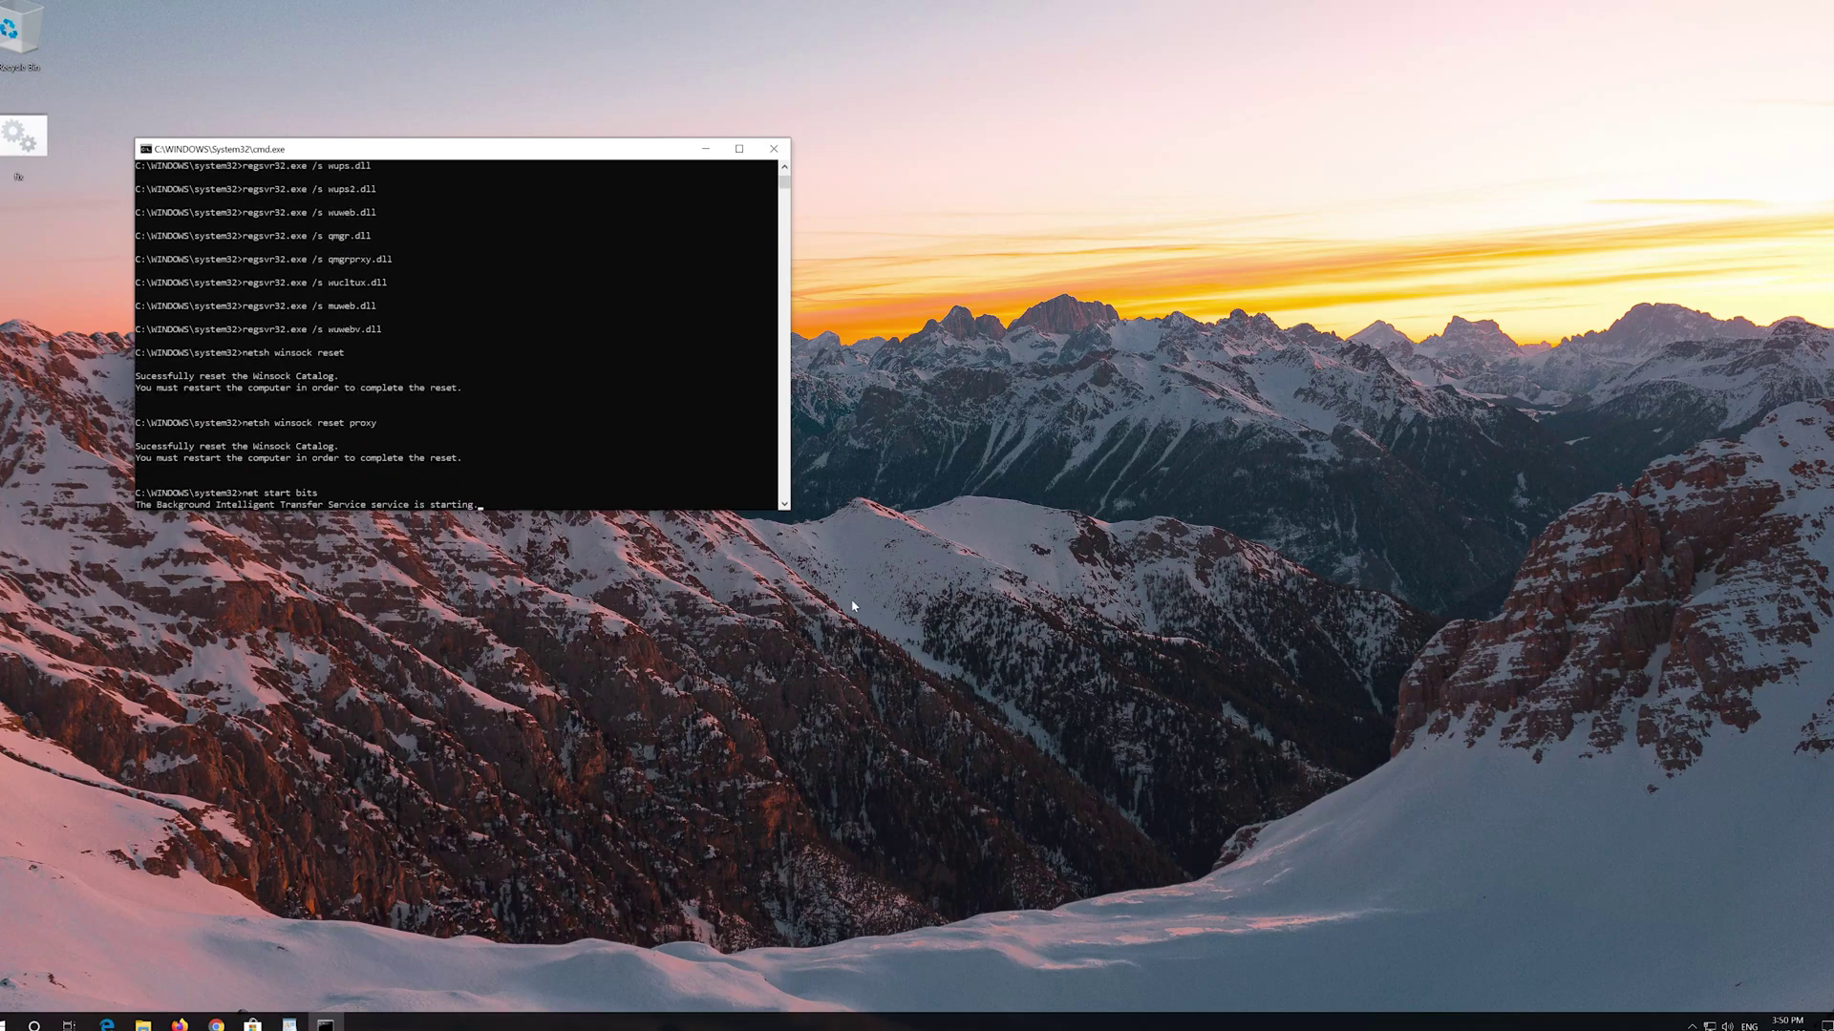
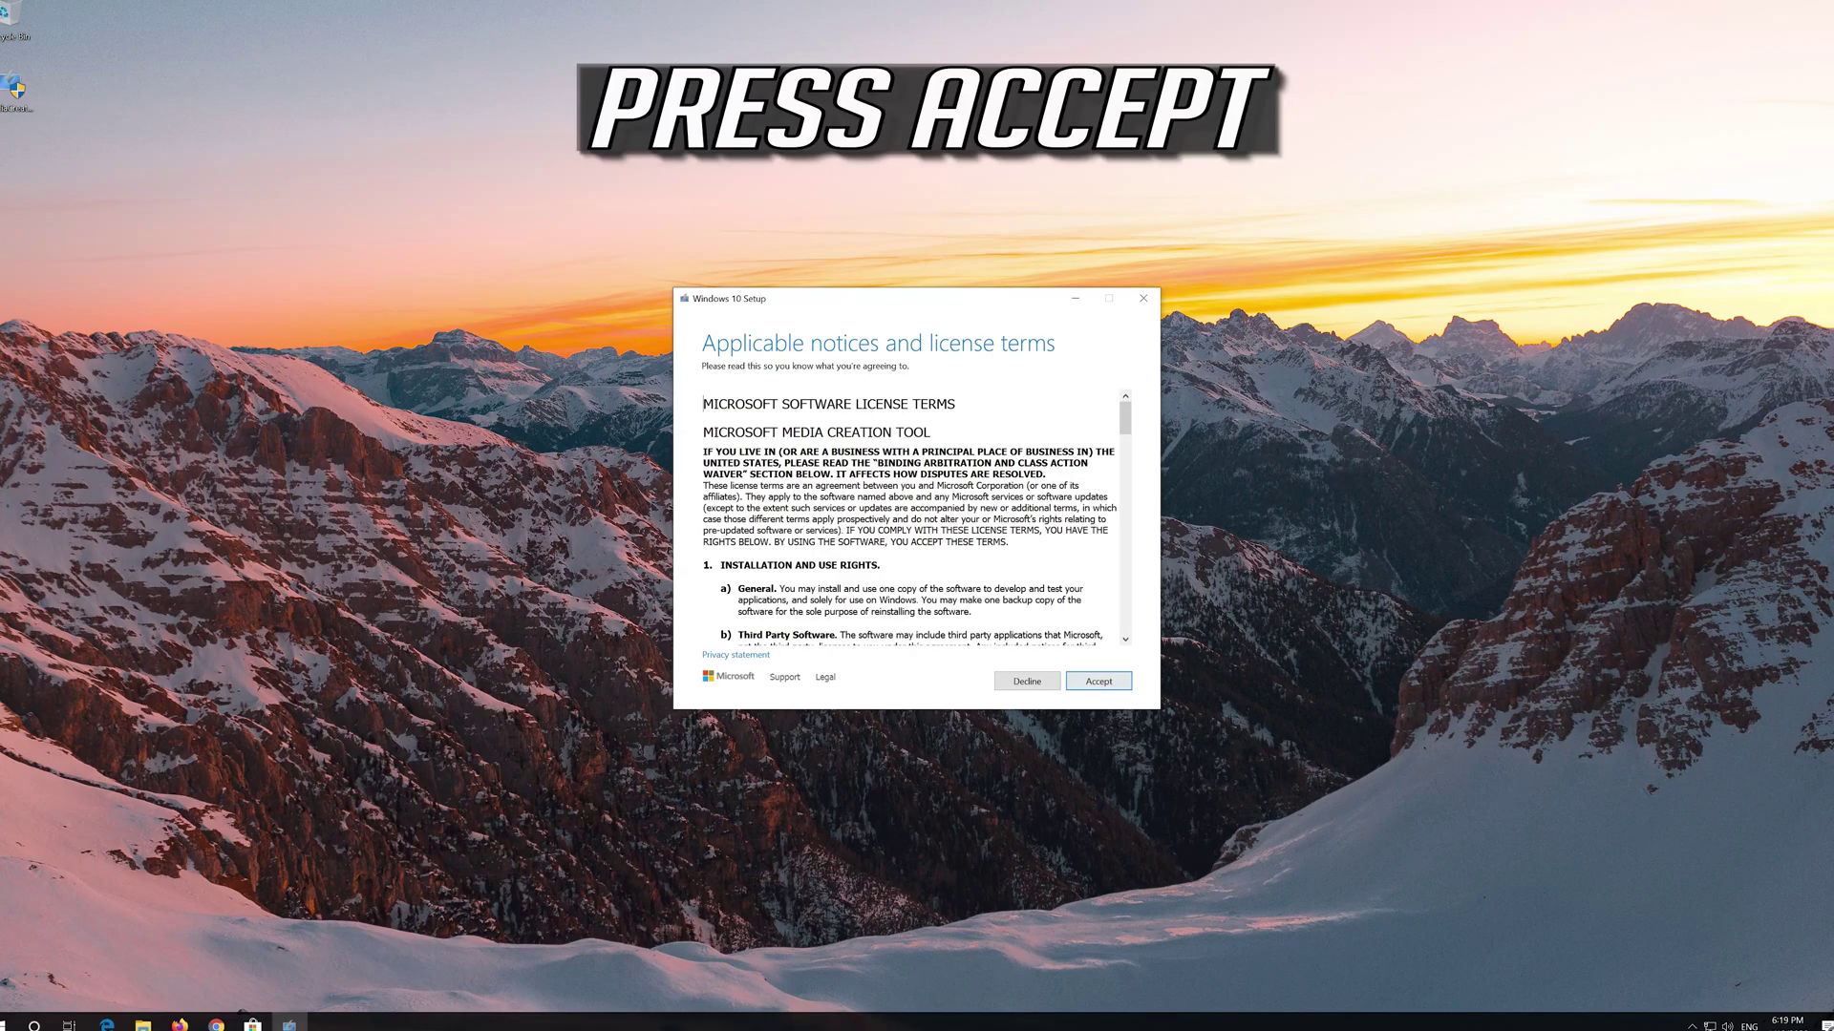
Accept the Windows 10 Setup license terms, choose Upgrade this PC now, and start the installation keeping personal files and apps
left_click(1099, 681)
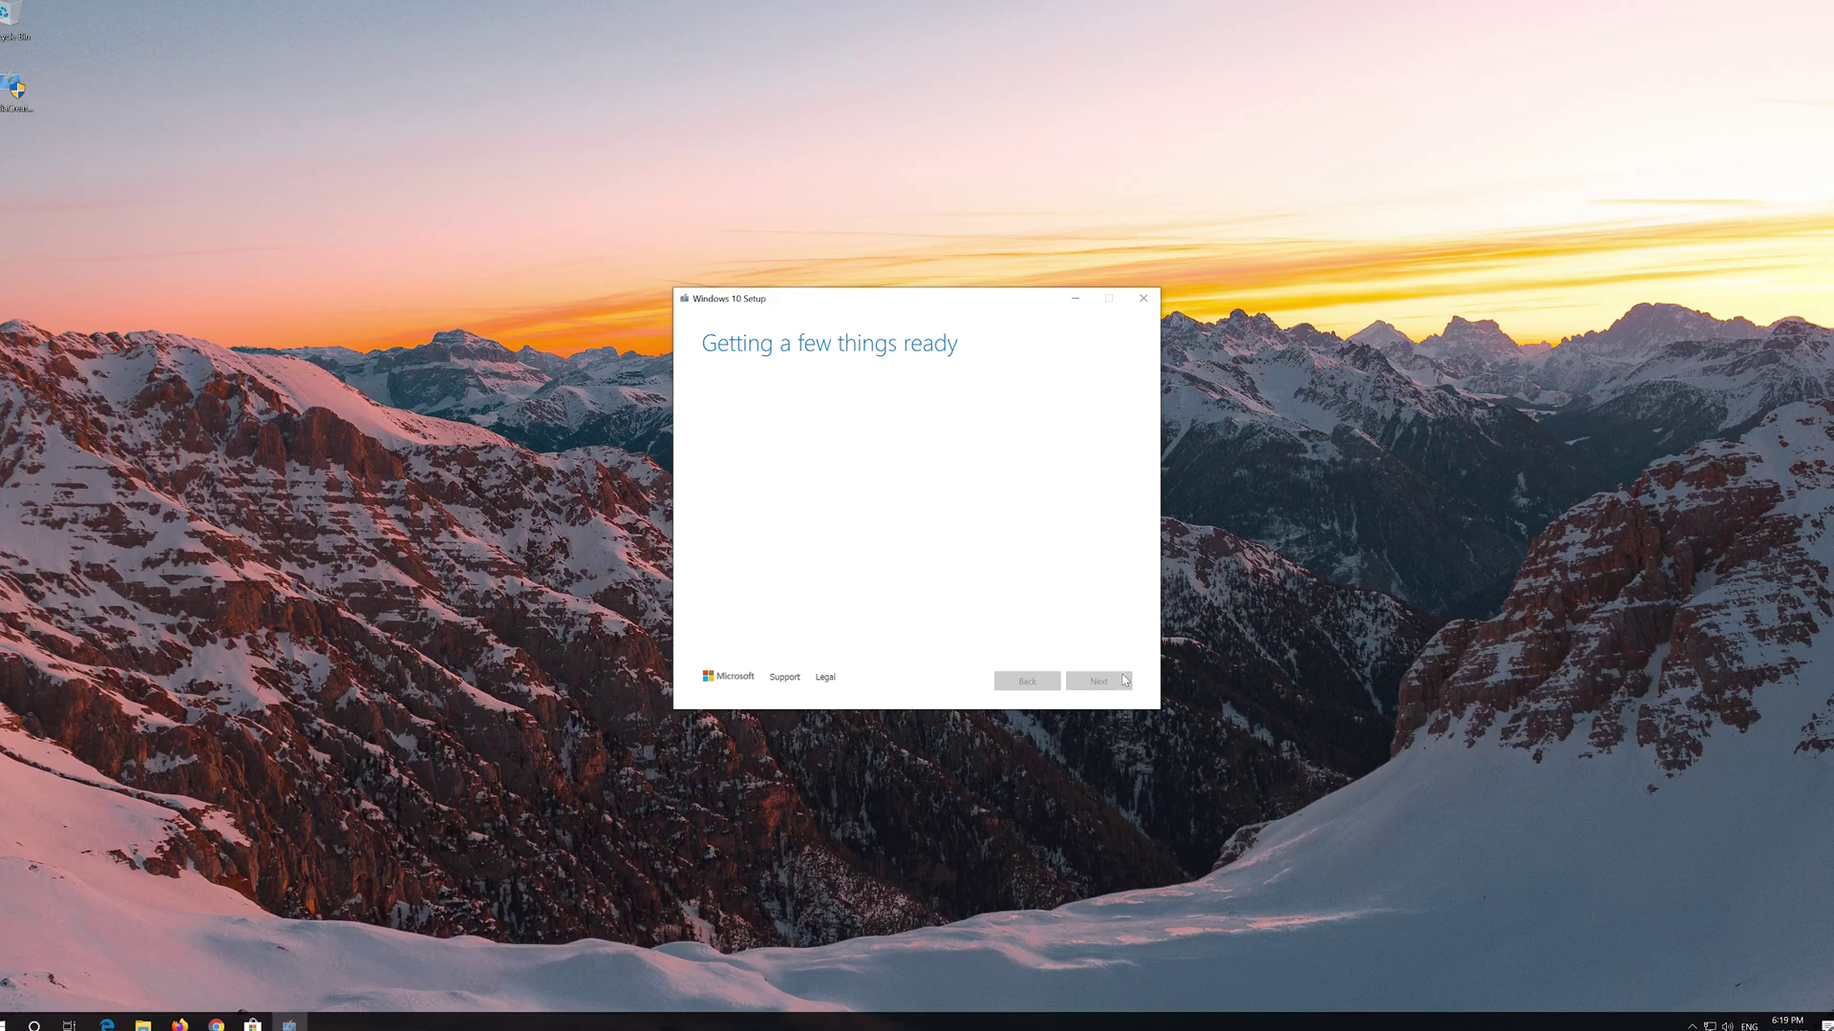
left_click(698, 384)
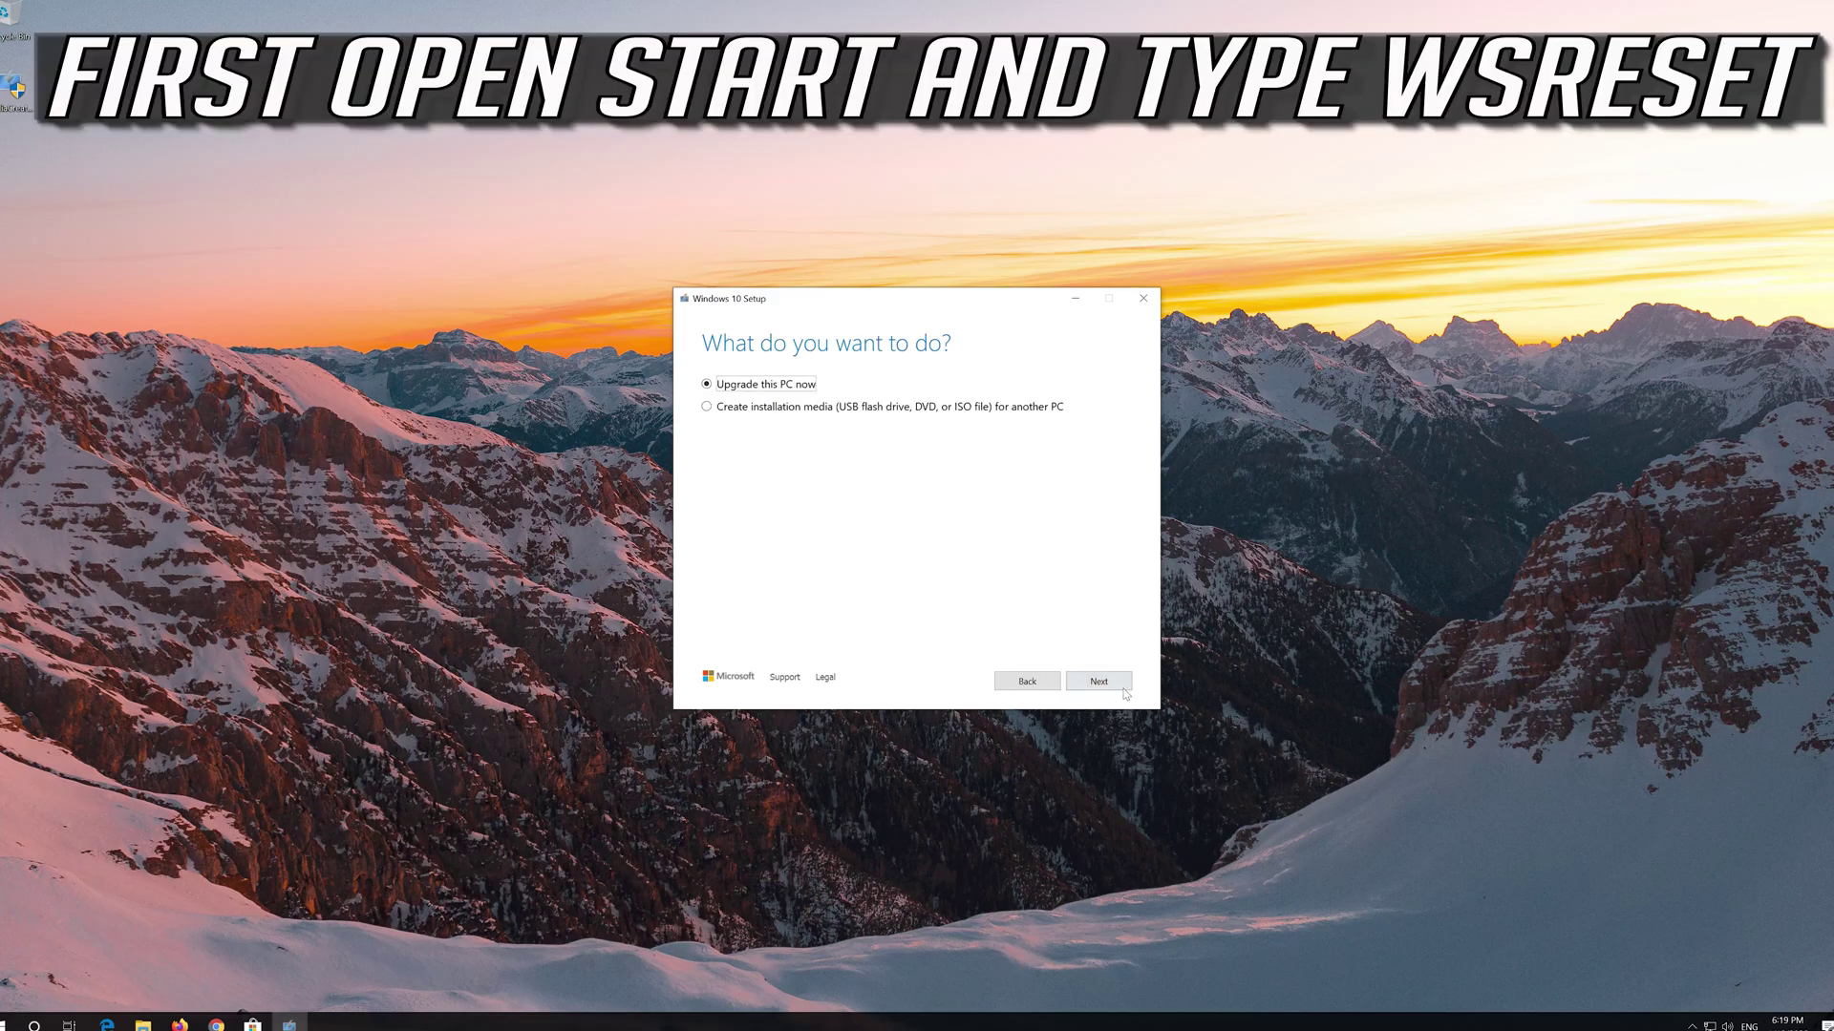
left_click(1106, 694)
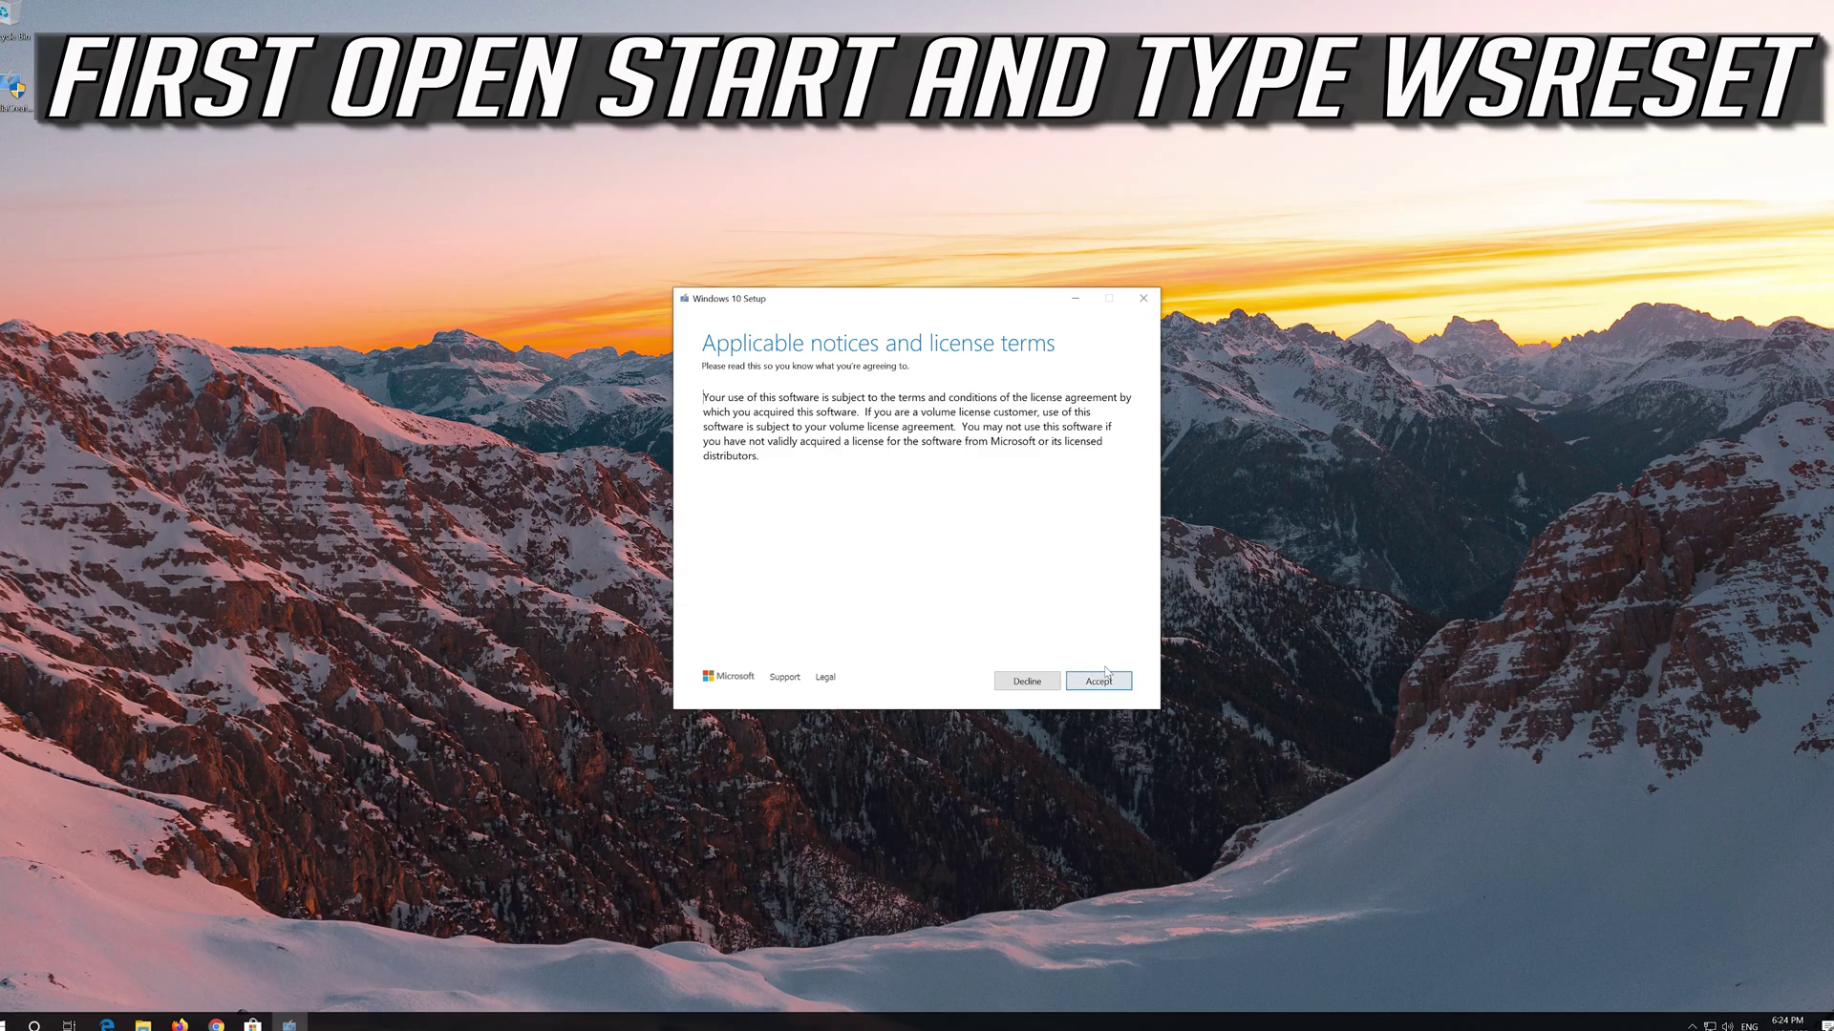
left_click(1106, 680)
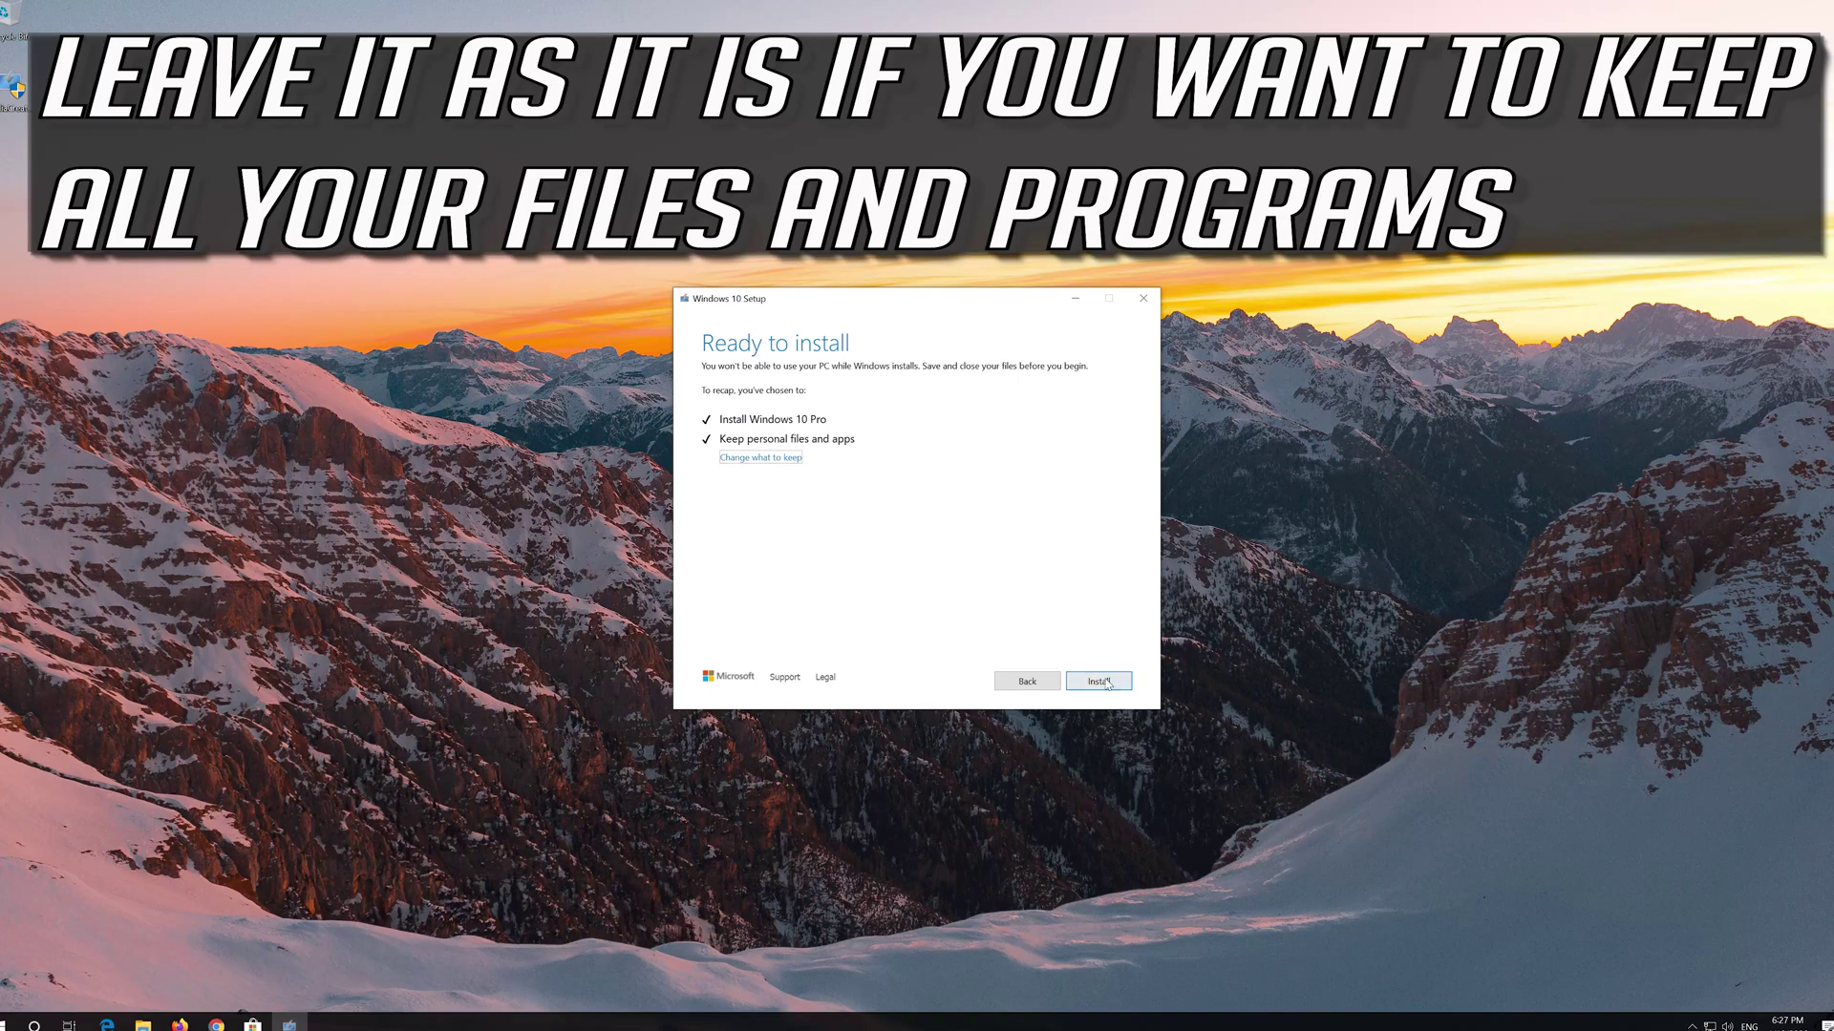
left_click(1098, 682)
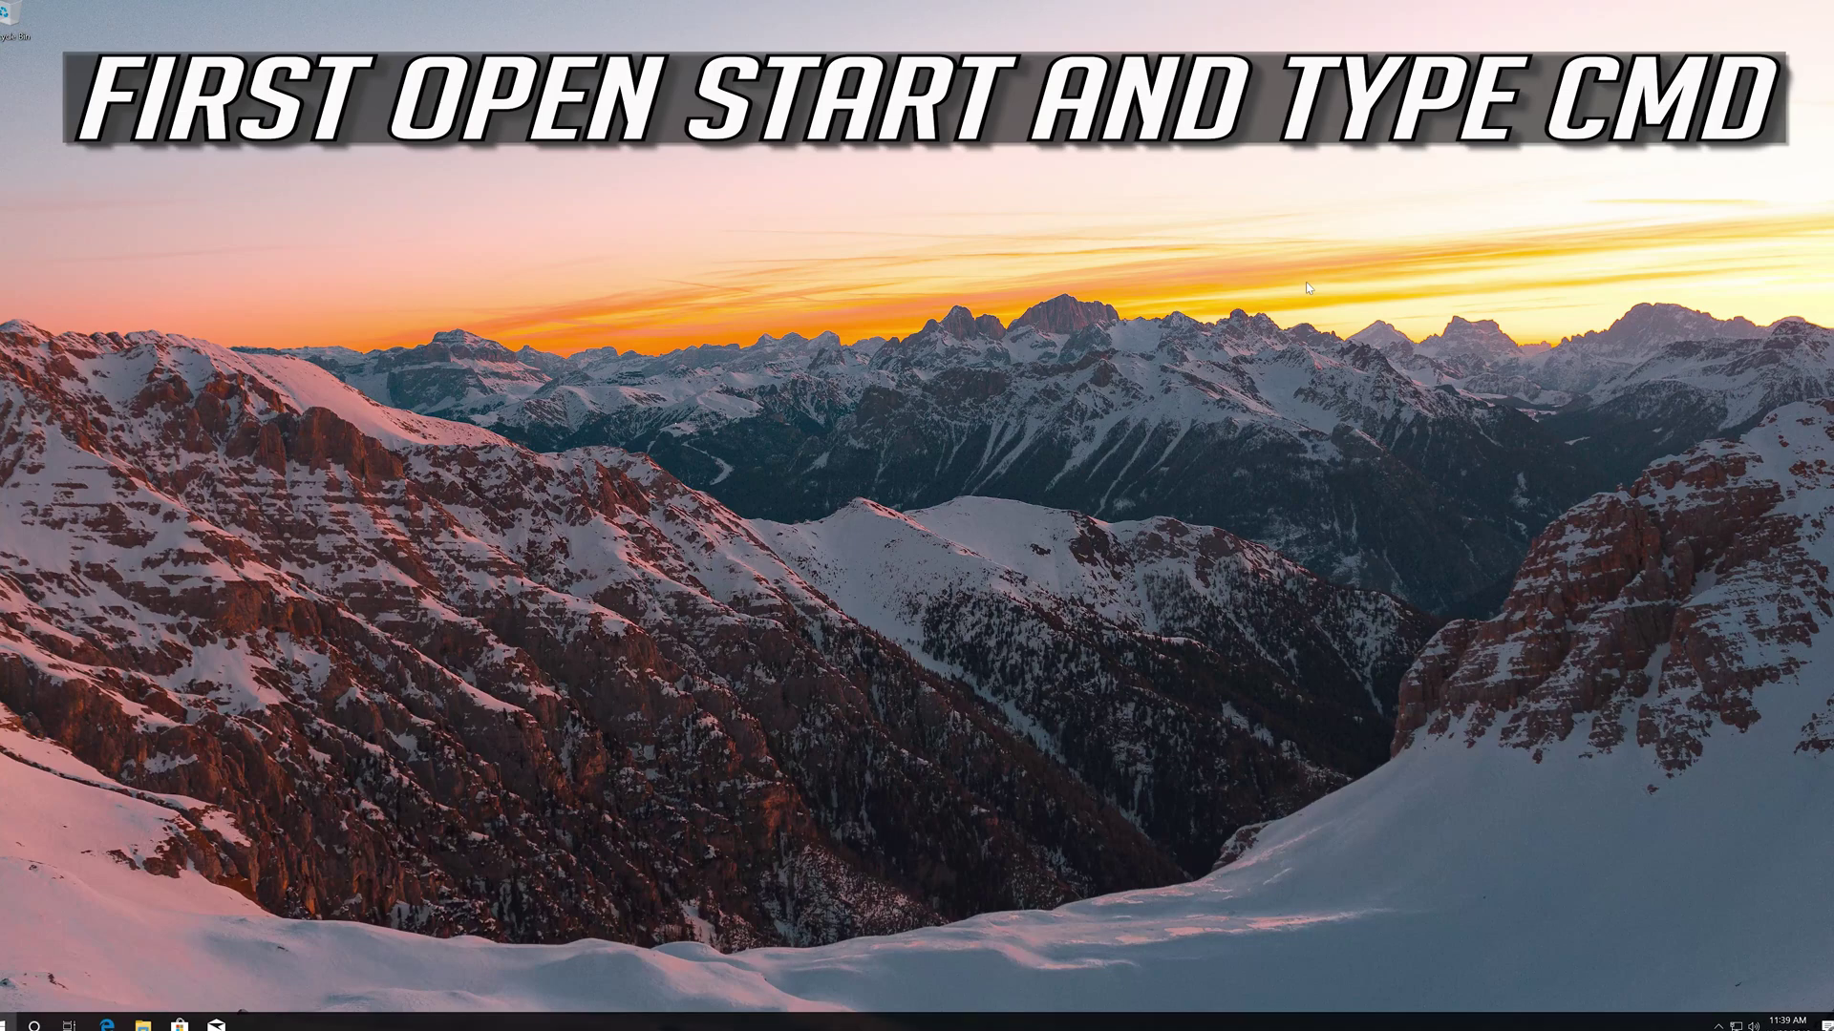
Search Windows for "CMD", run Command Prompt as administrator, and move its window to the middle of the desktop
key("super")
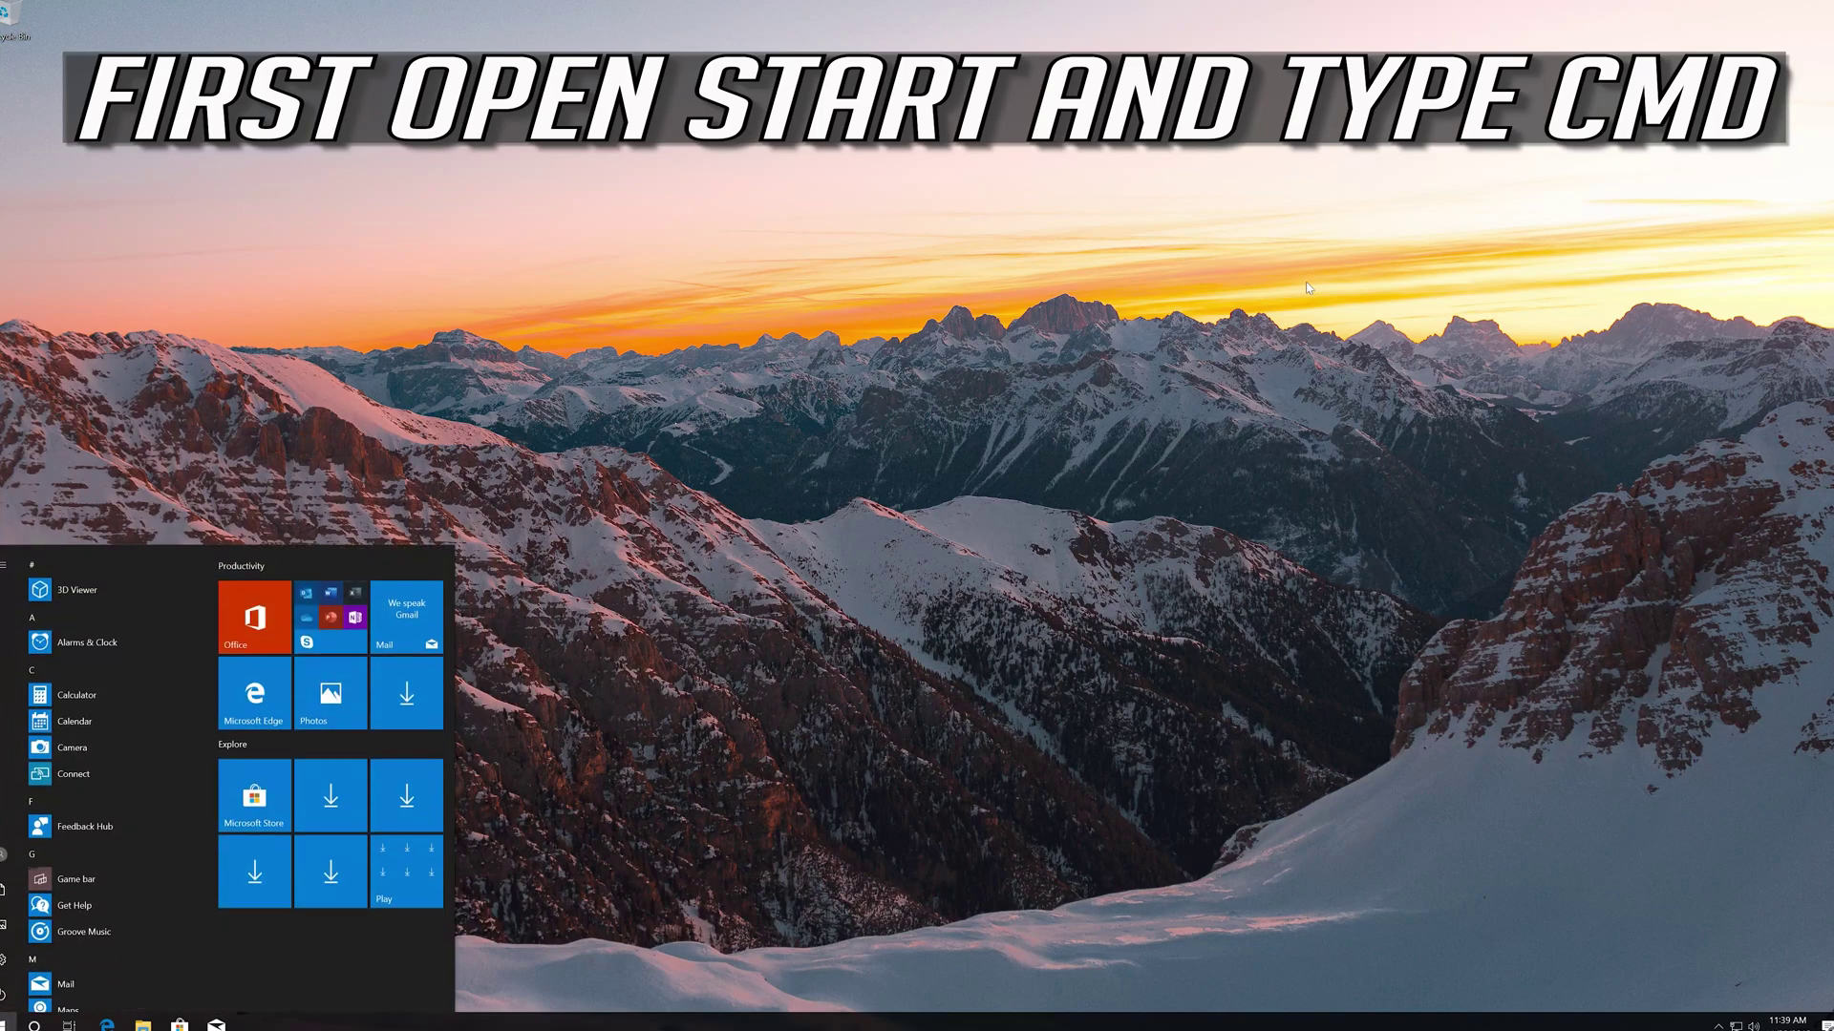
type("CMD")
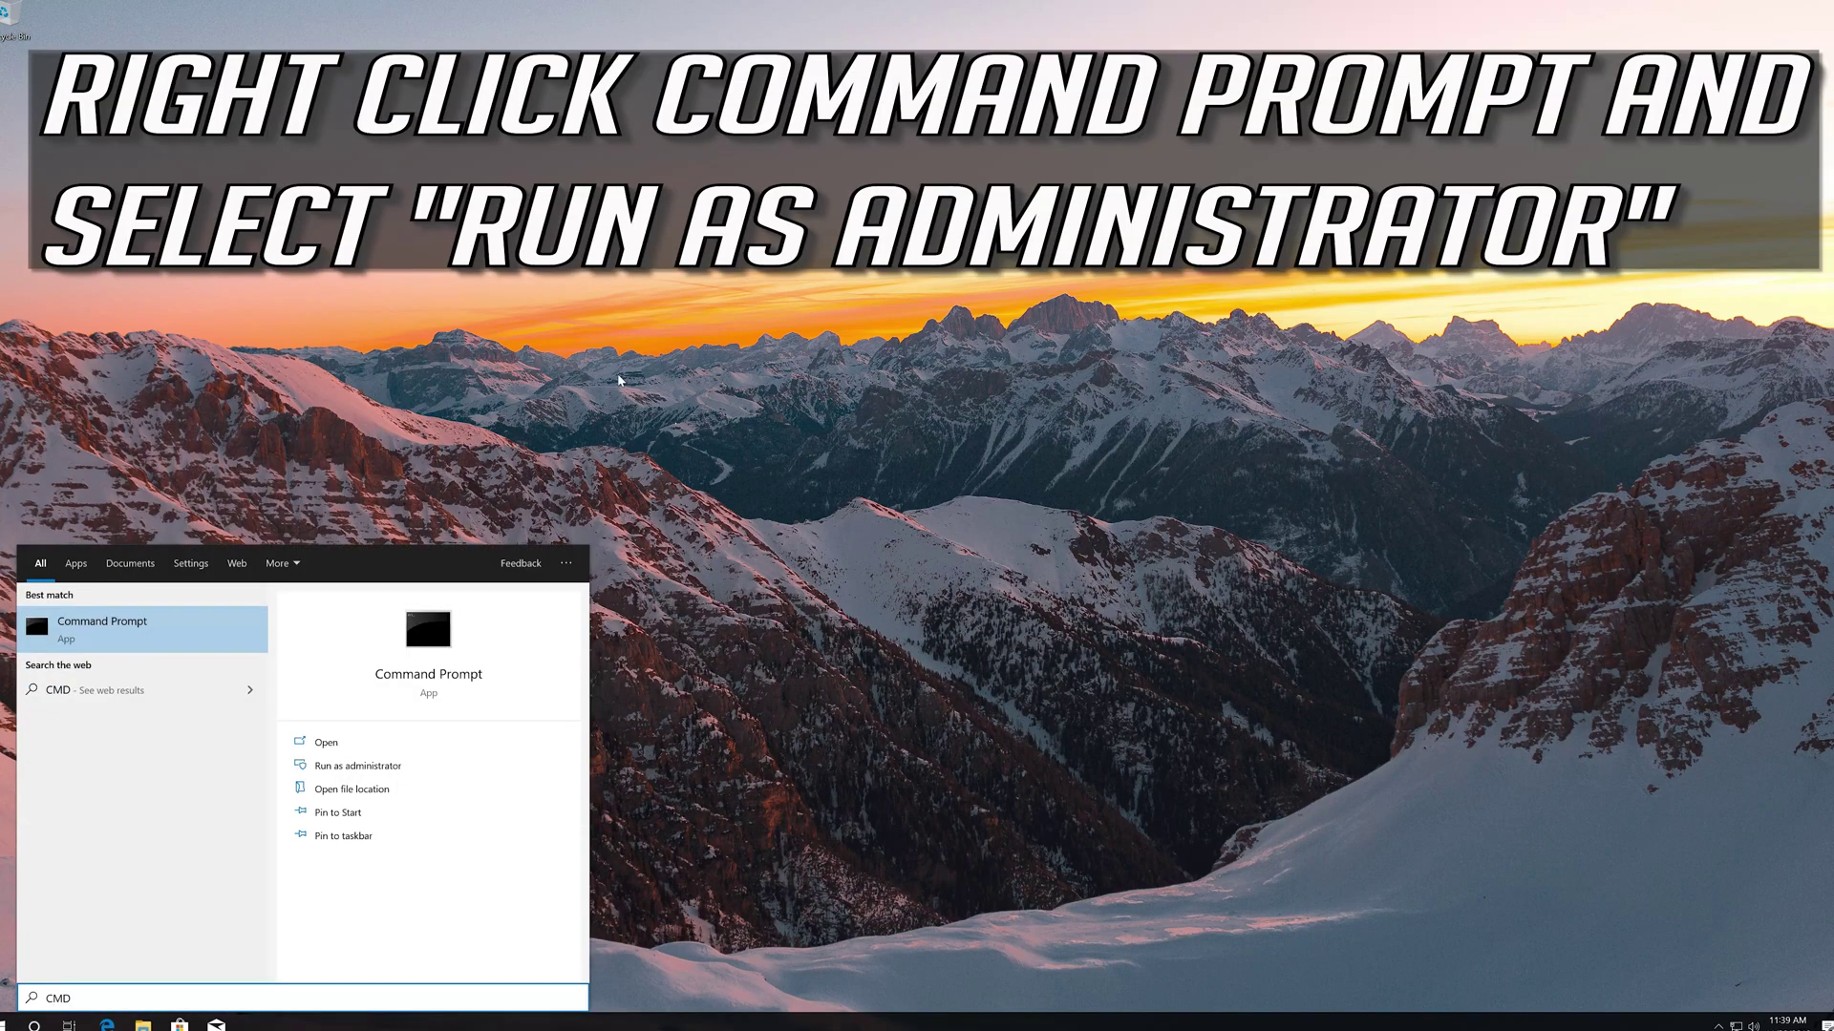
right_click(194, 638)
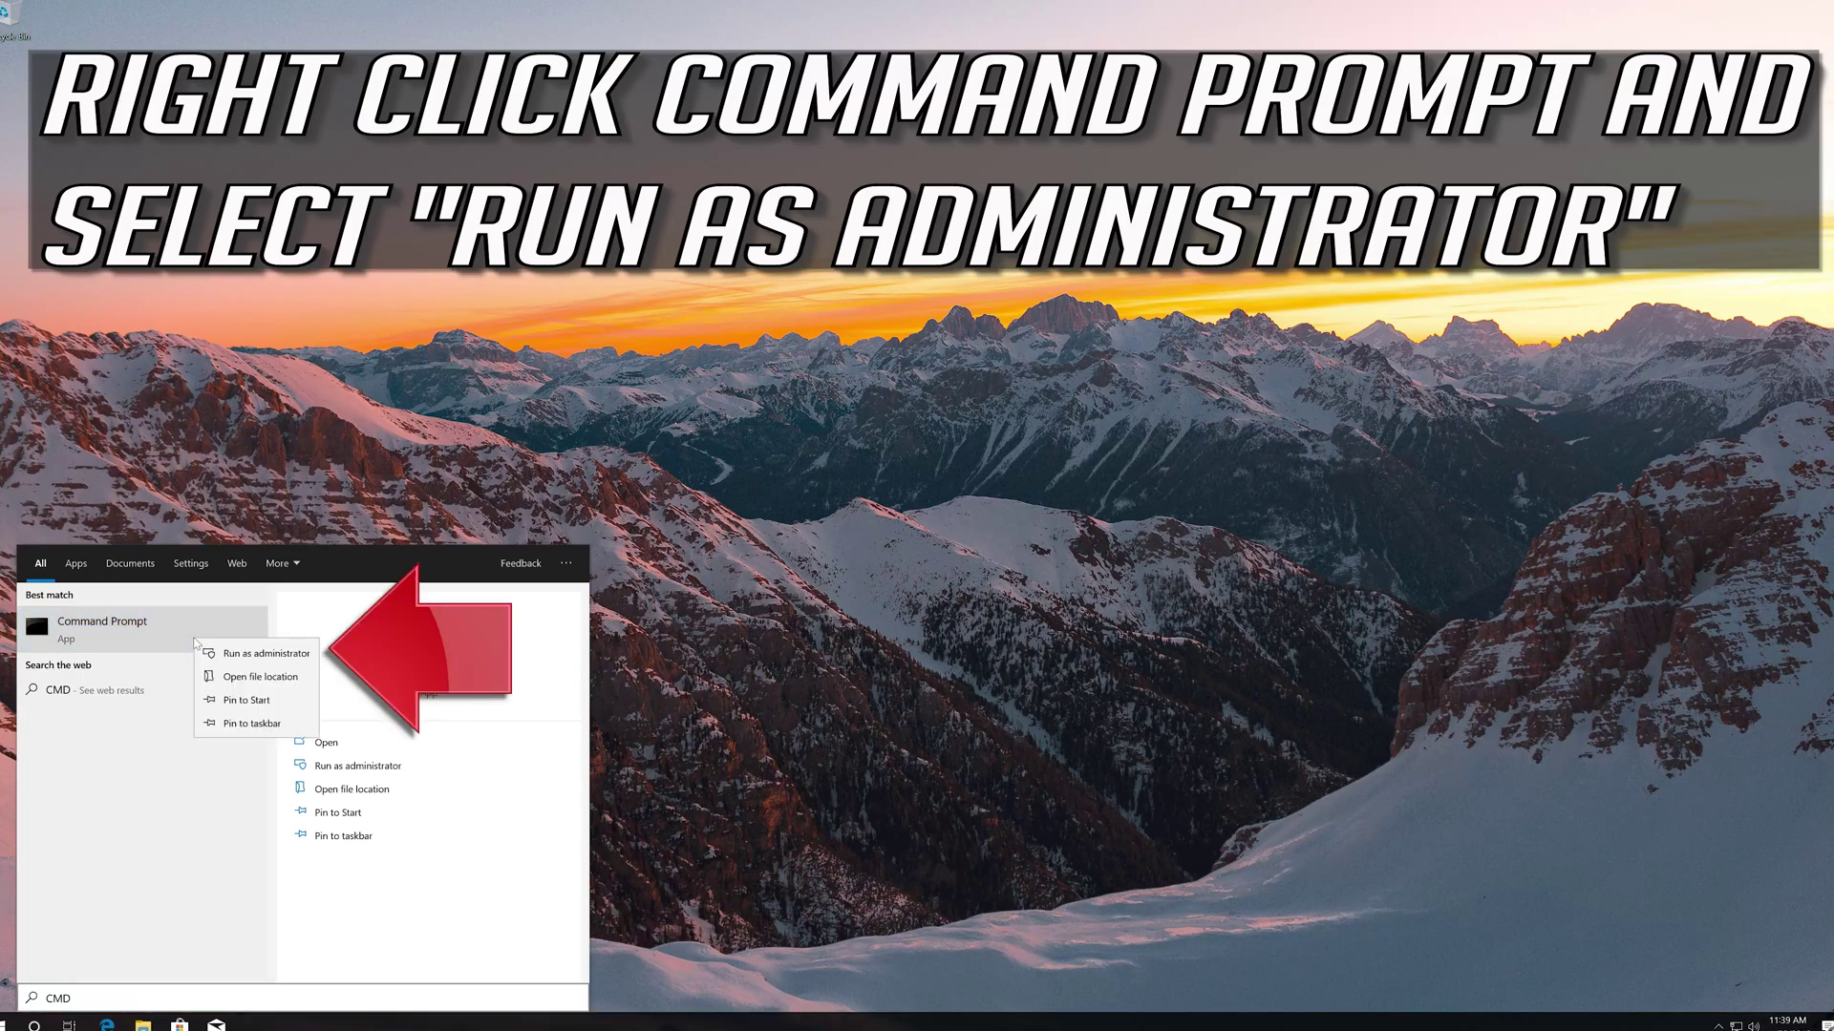
left_click(277, 655)
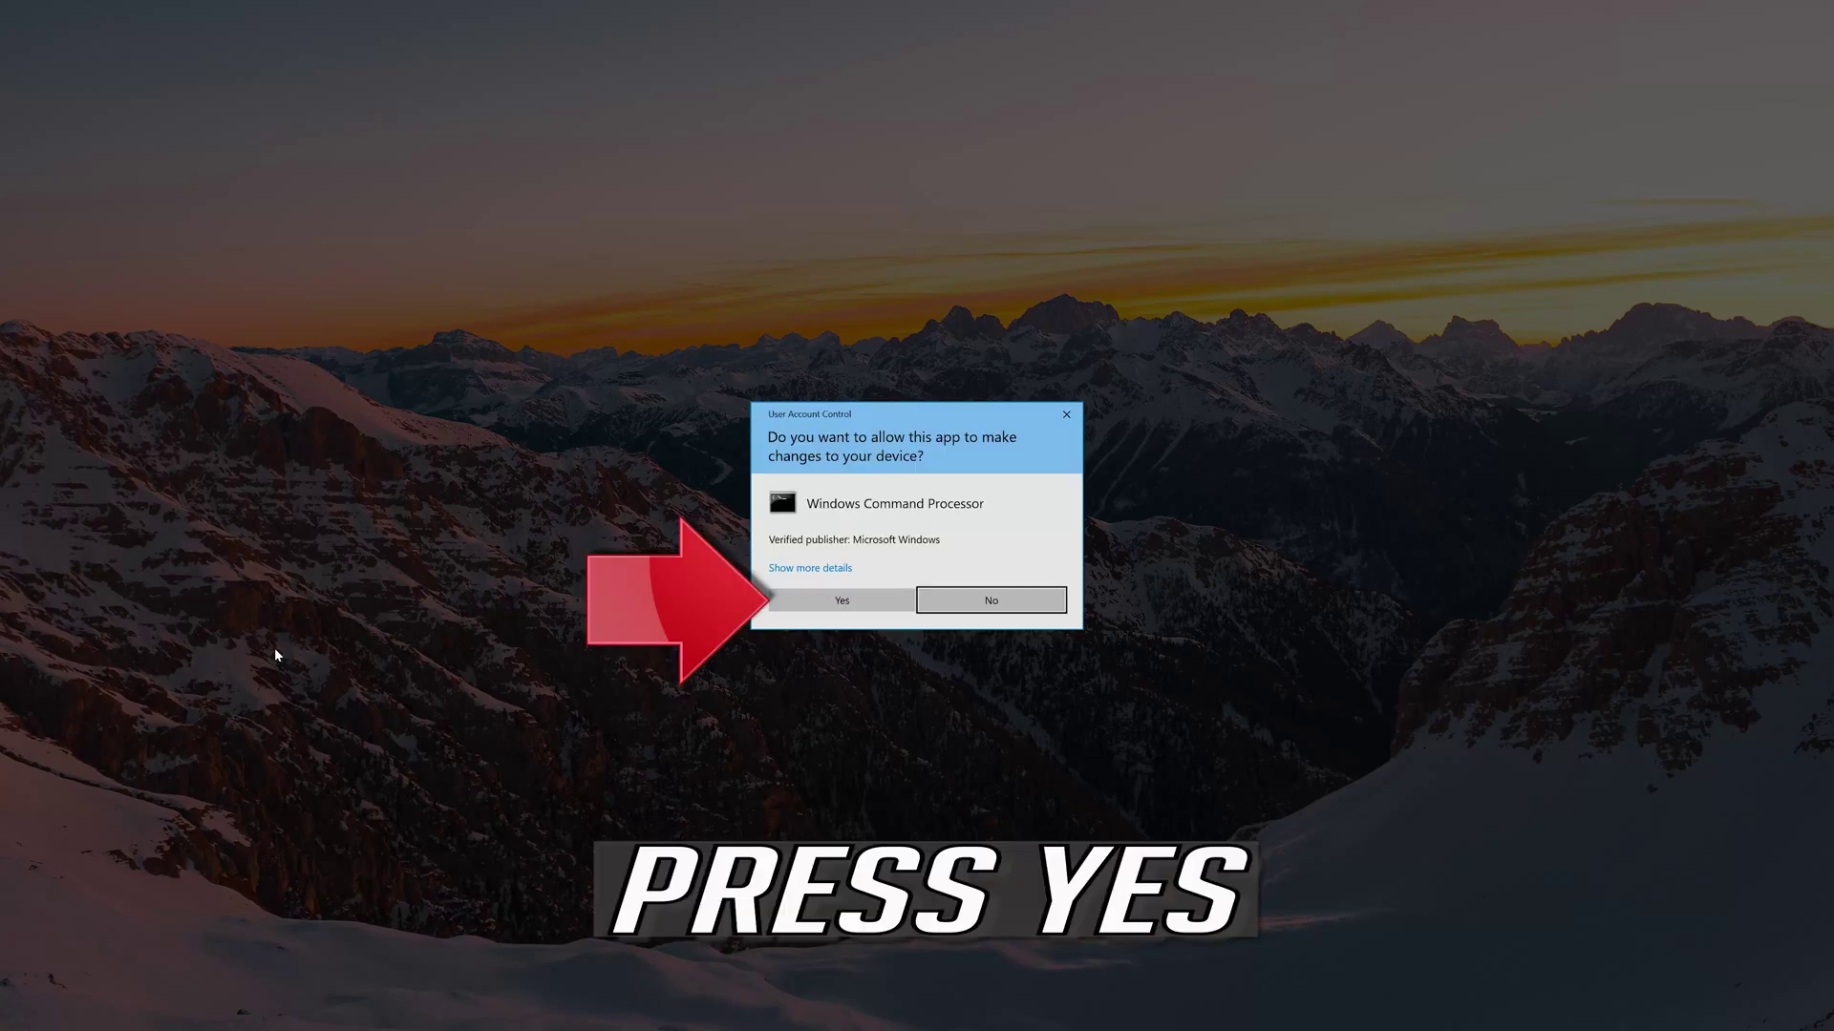
left_click(845, 608)
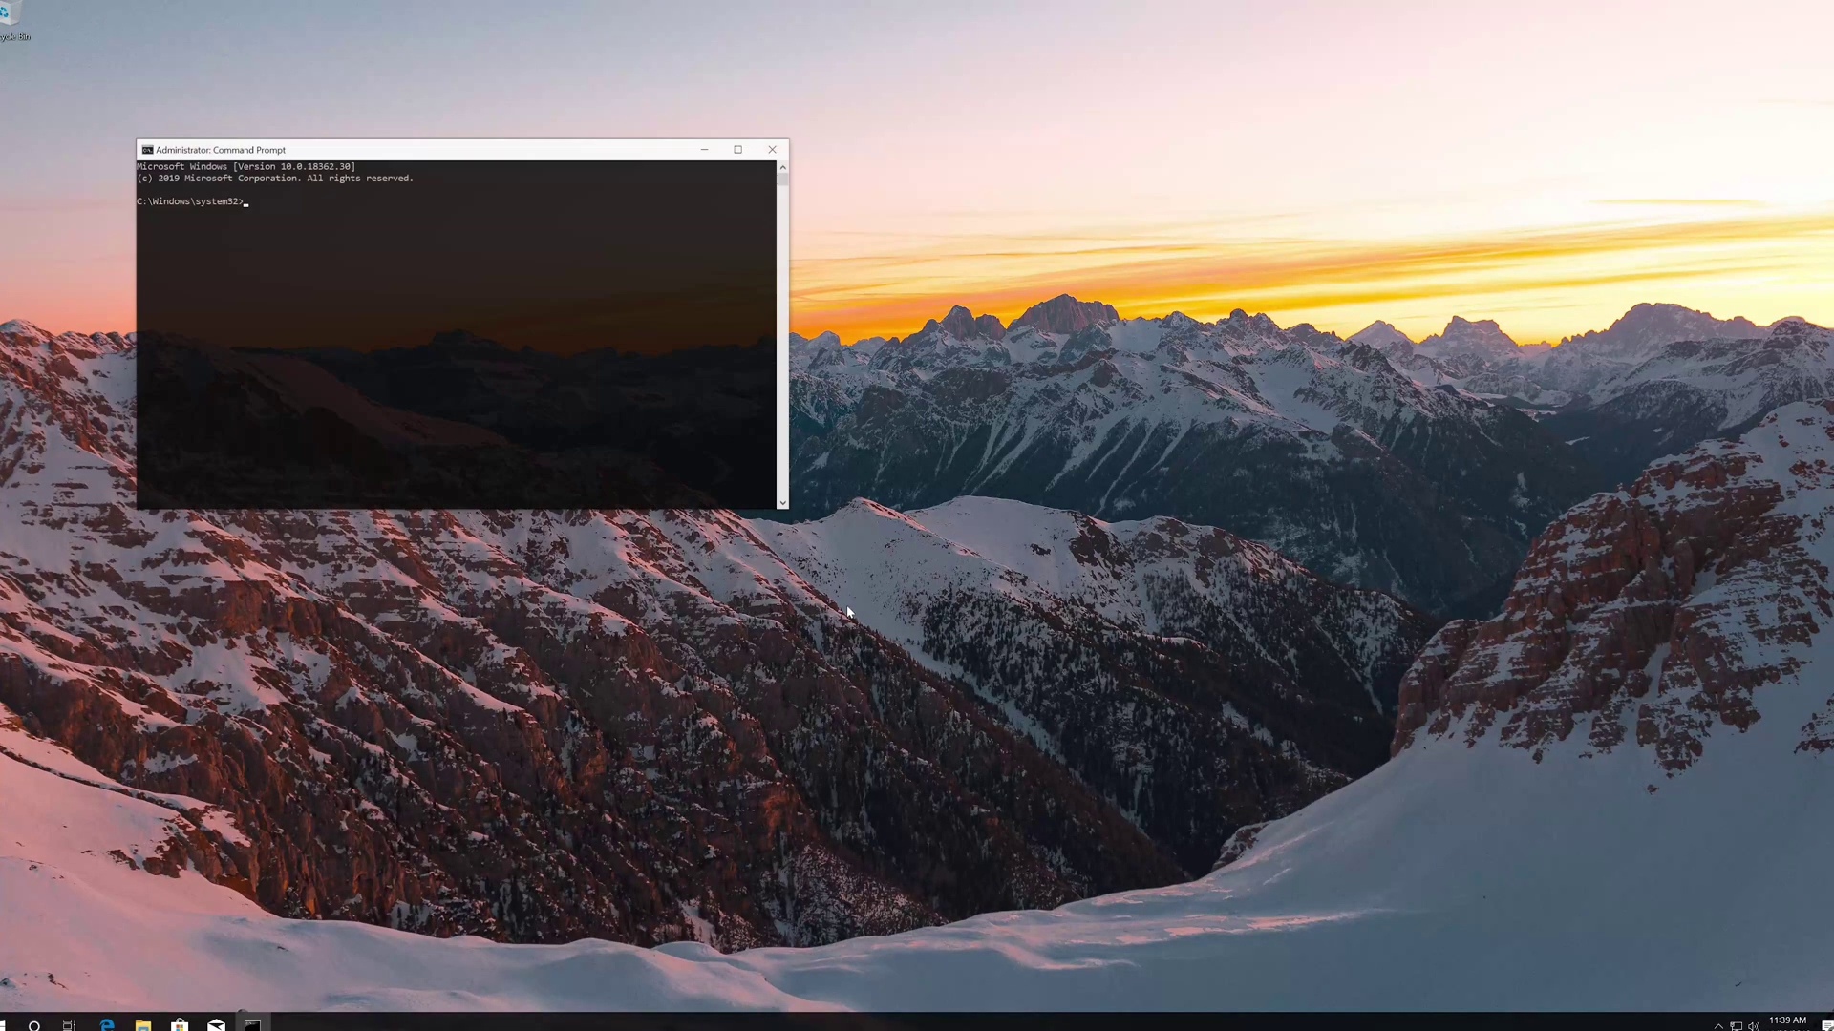
left_click_drag(541, 163, 993, 311)
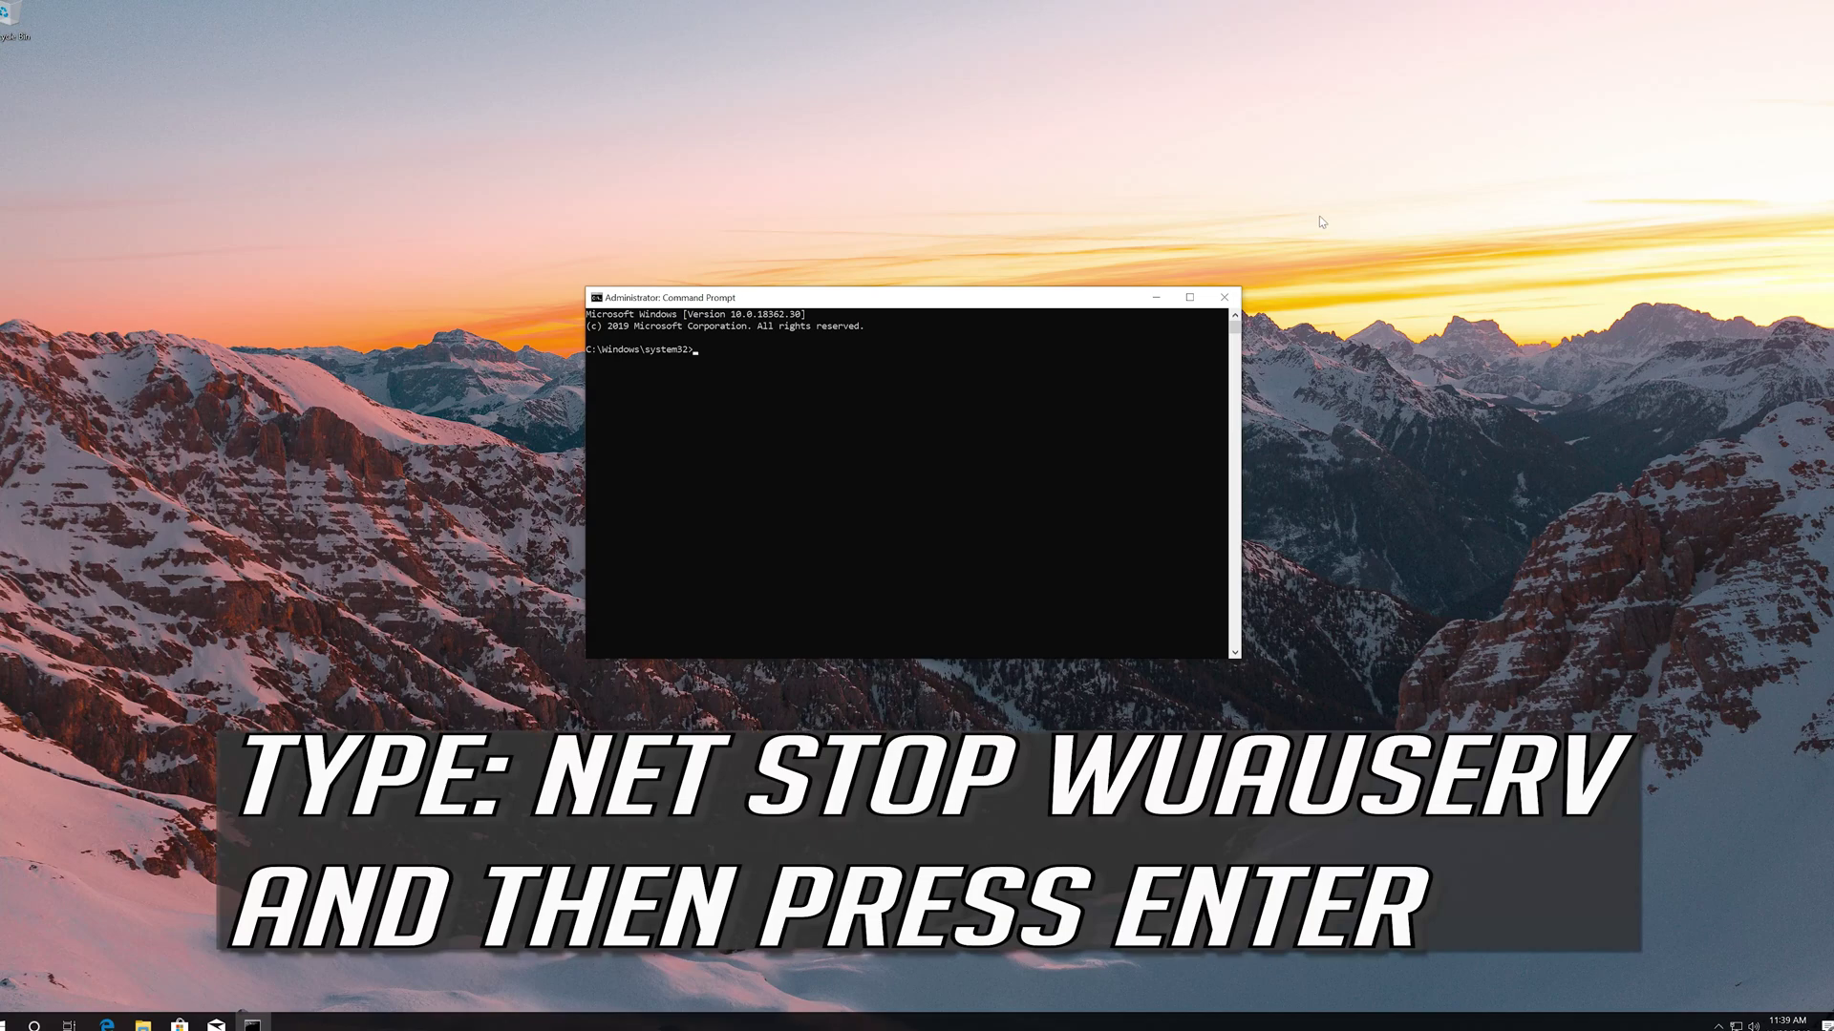
Stop the wuauserv, bits and cryptsvc services with net stop commands
type("net stop wuauserv")
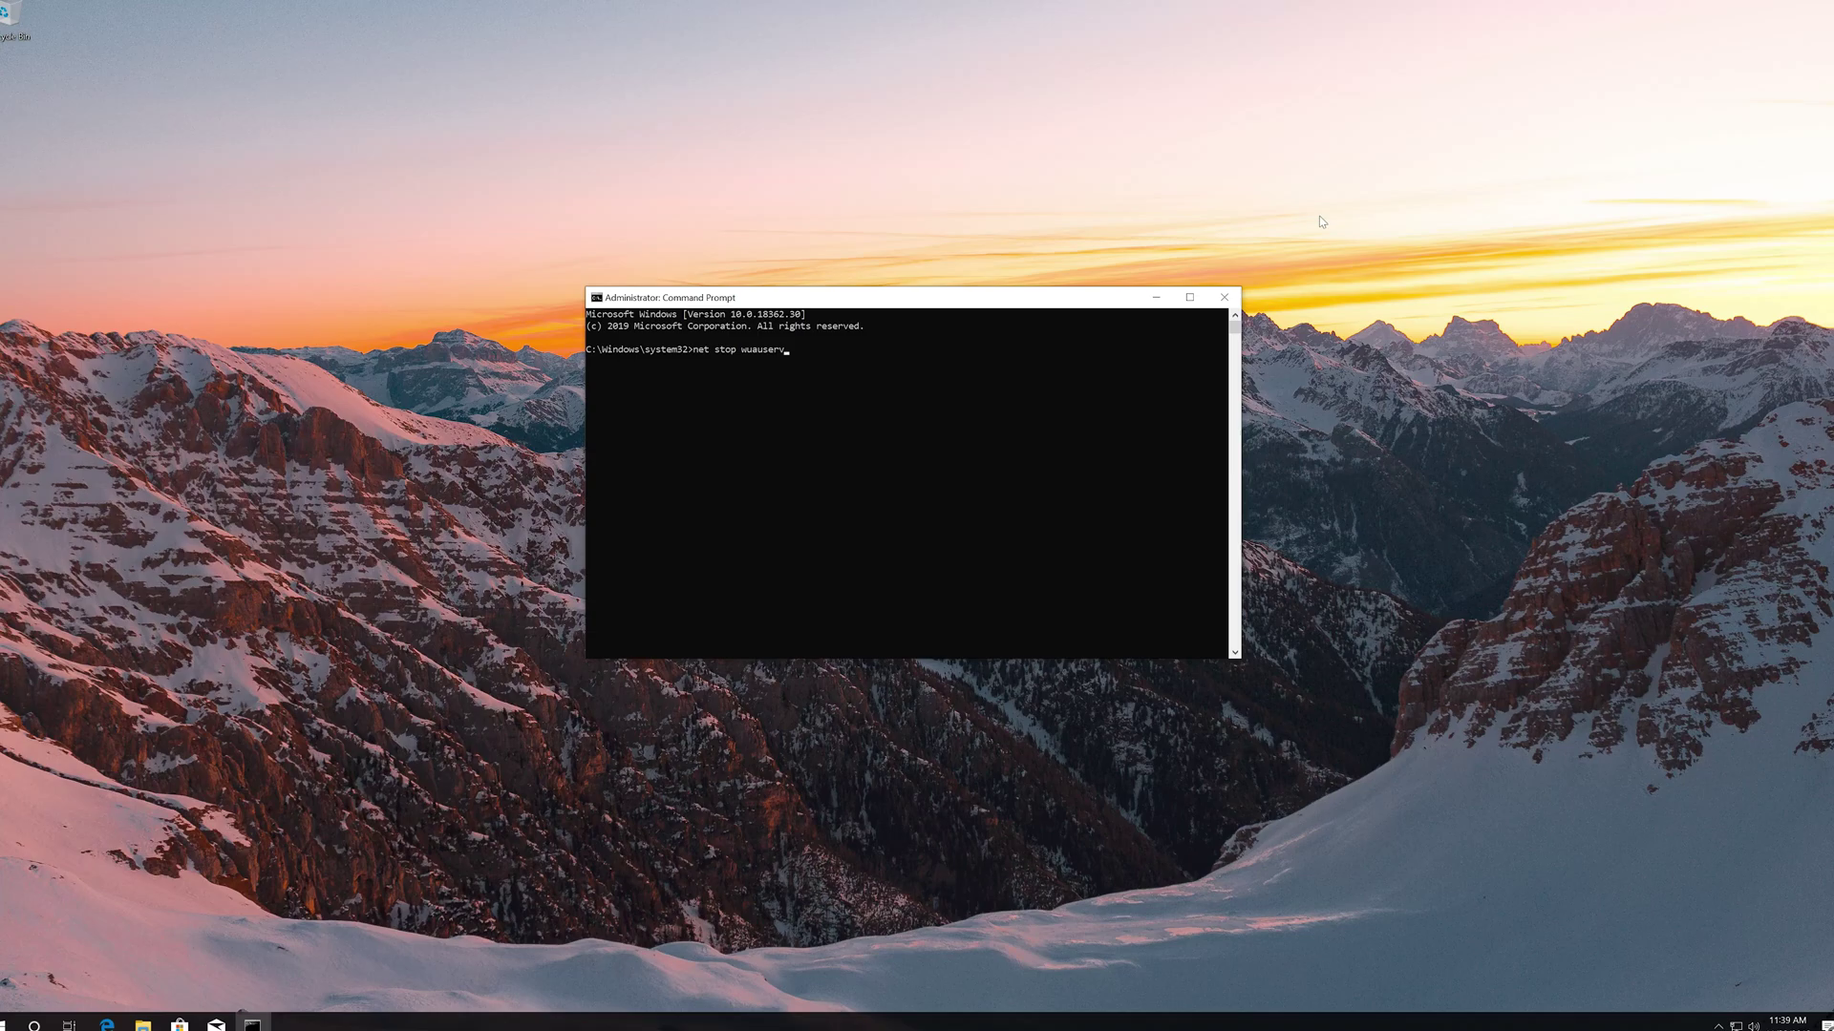
key("Return")
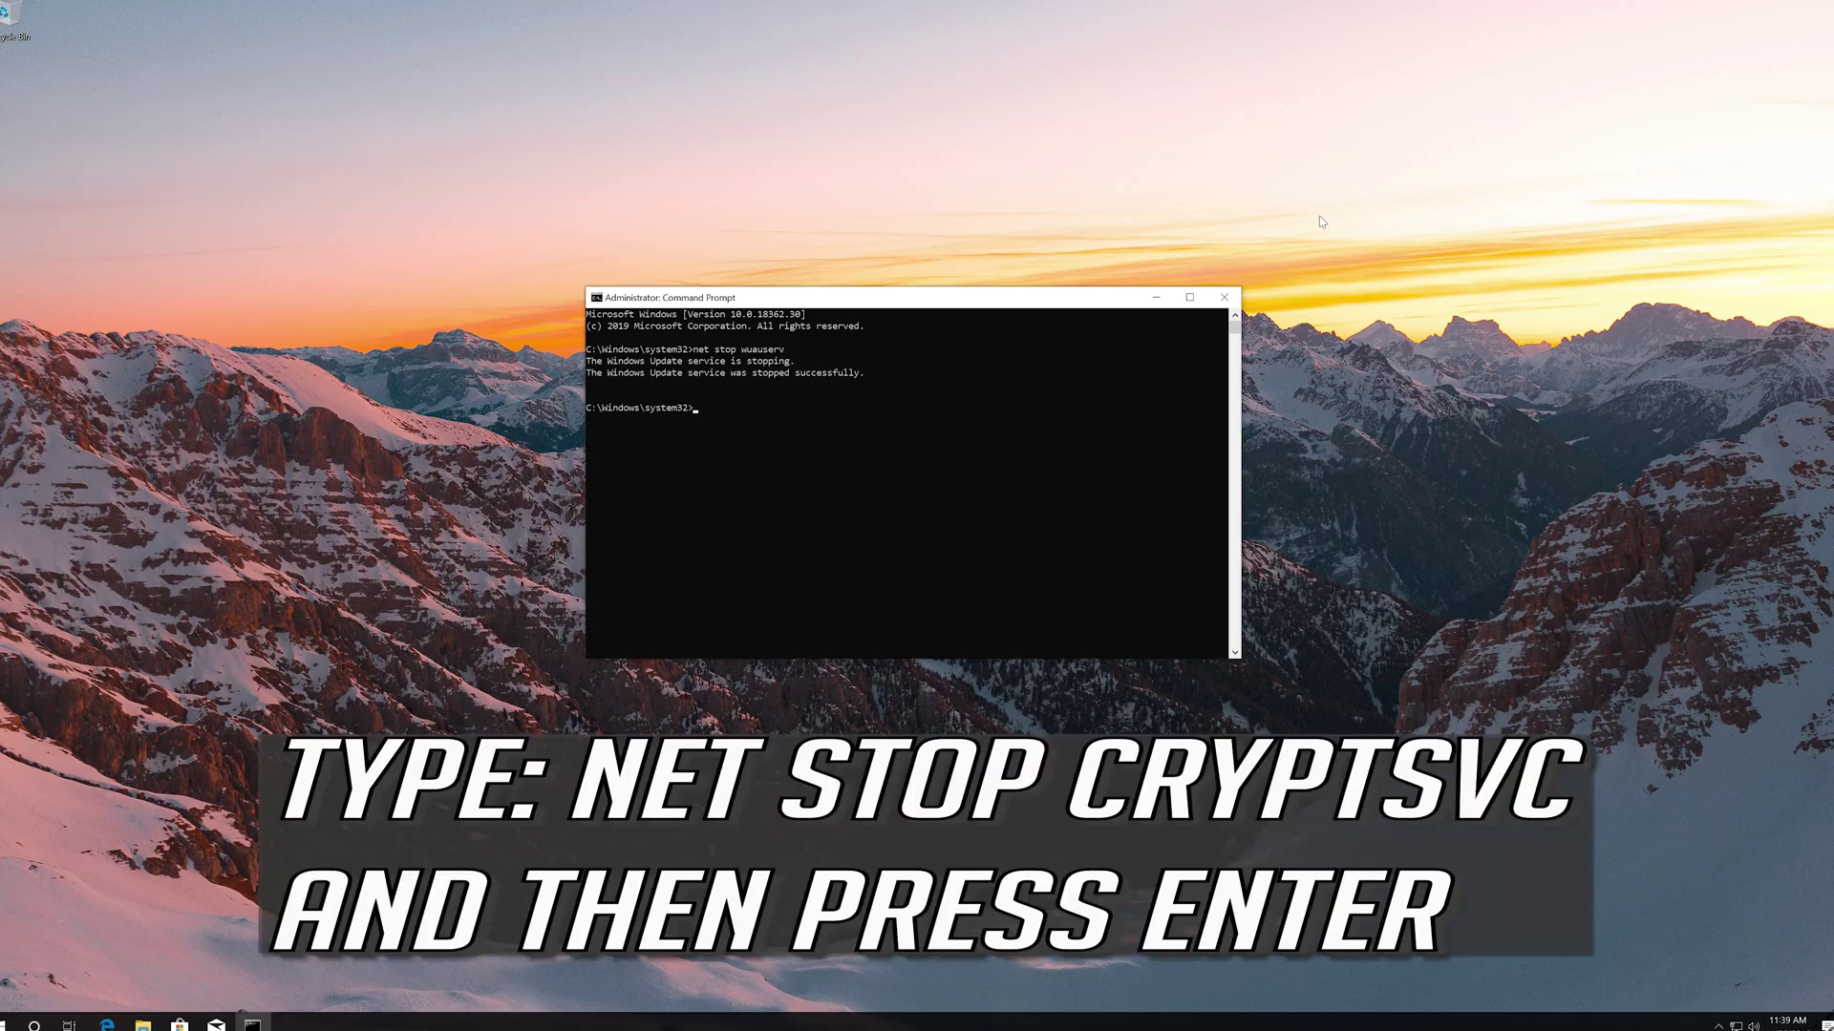
type("net stop bits")
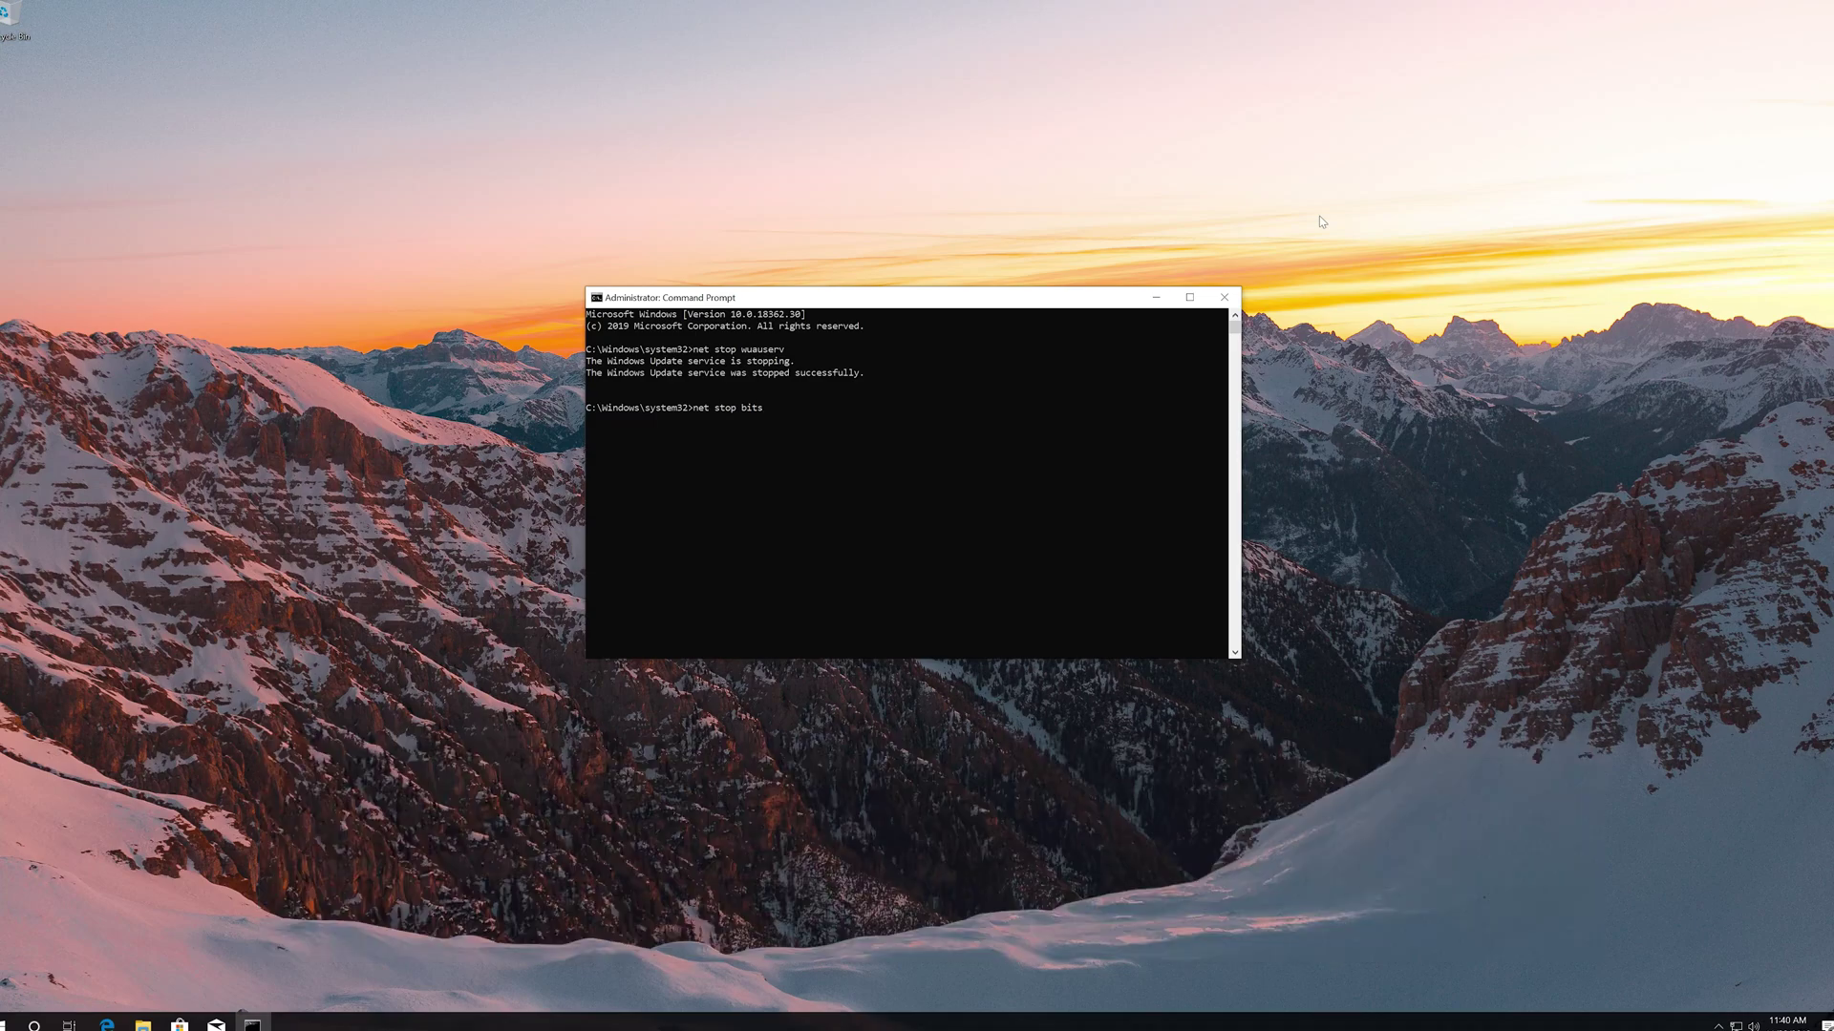
key("Return")
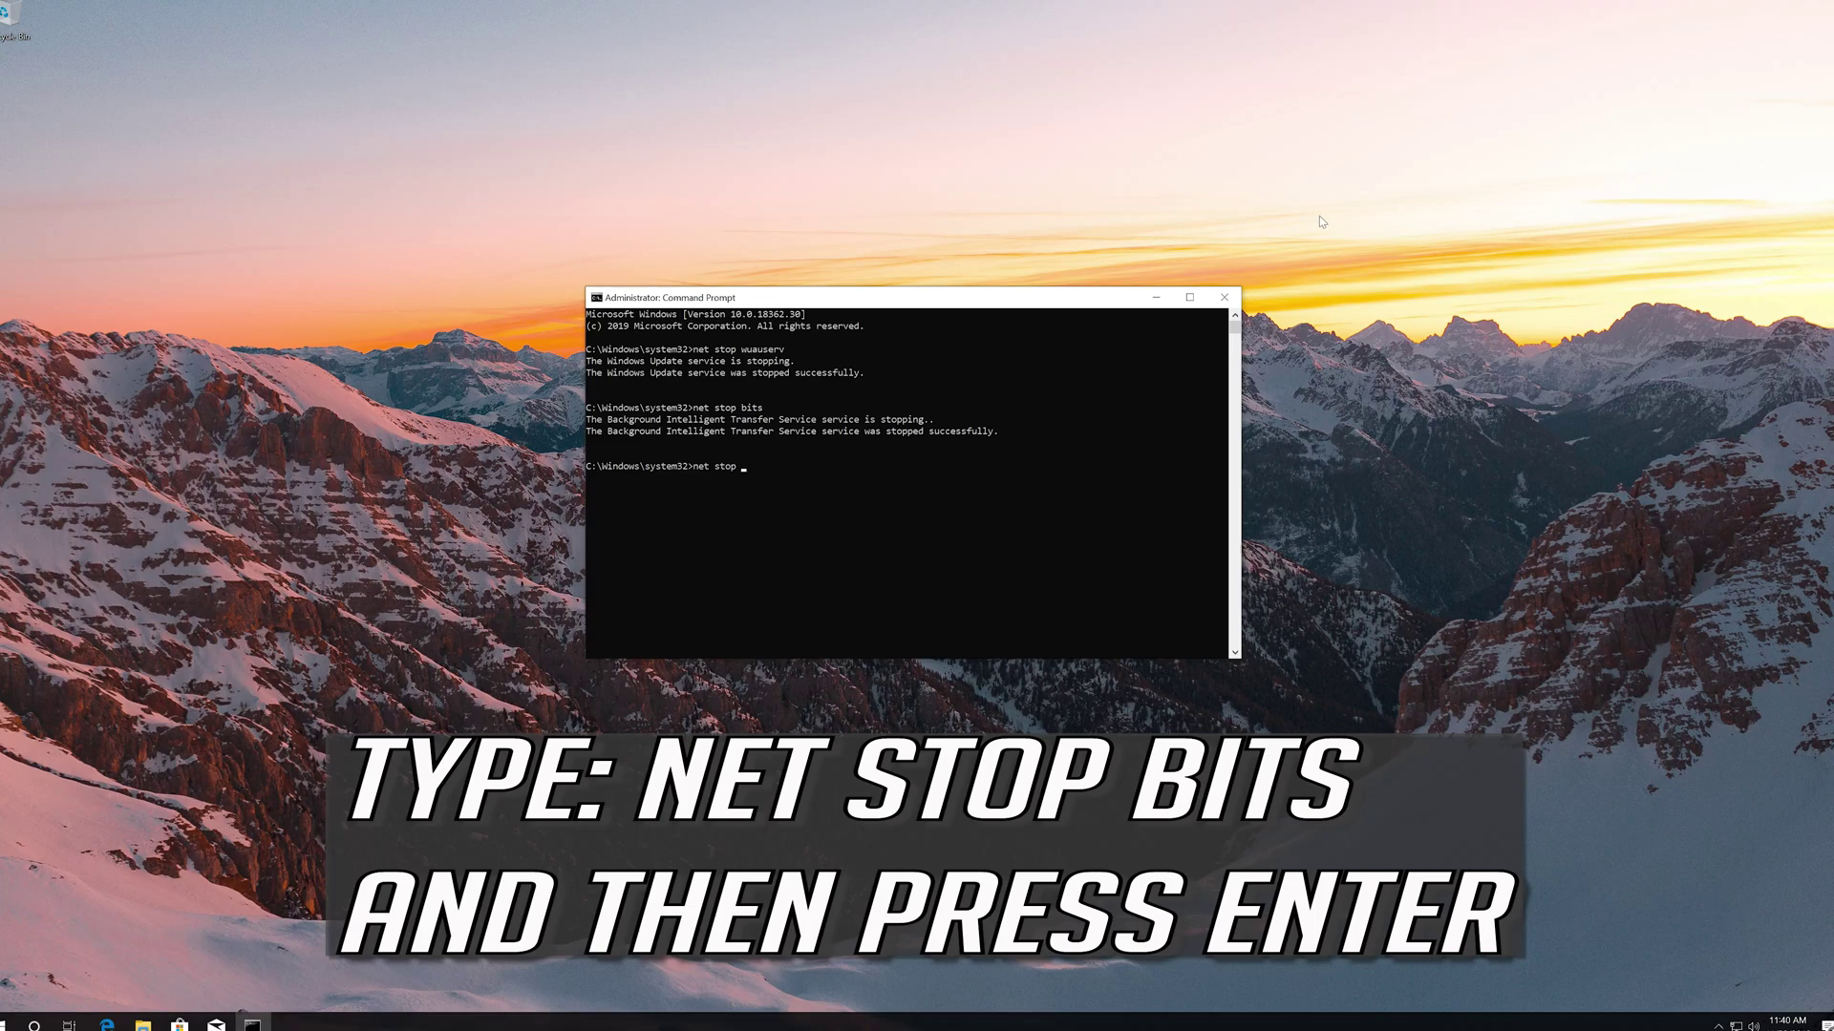
type("cryptsvc")
key("Return")
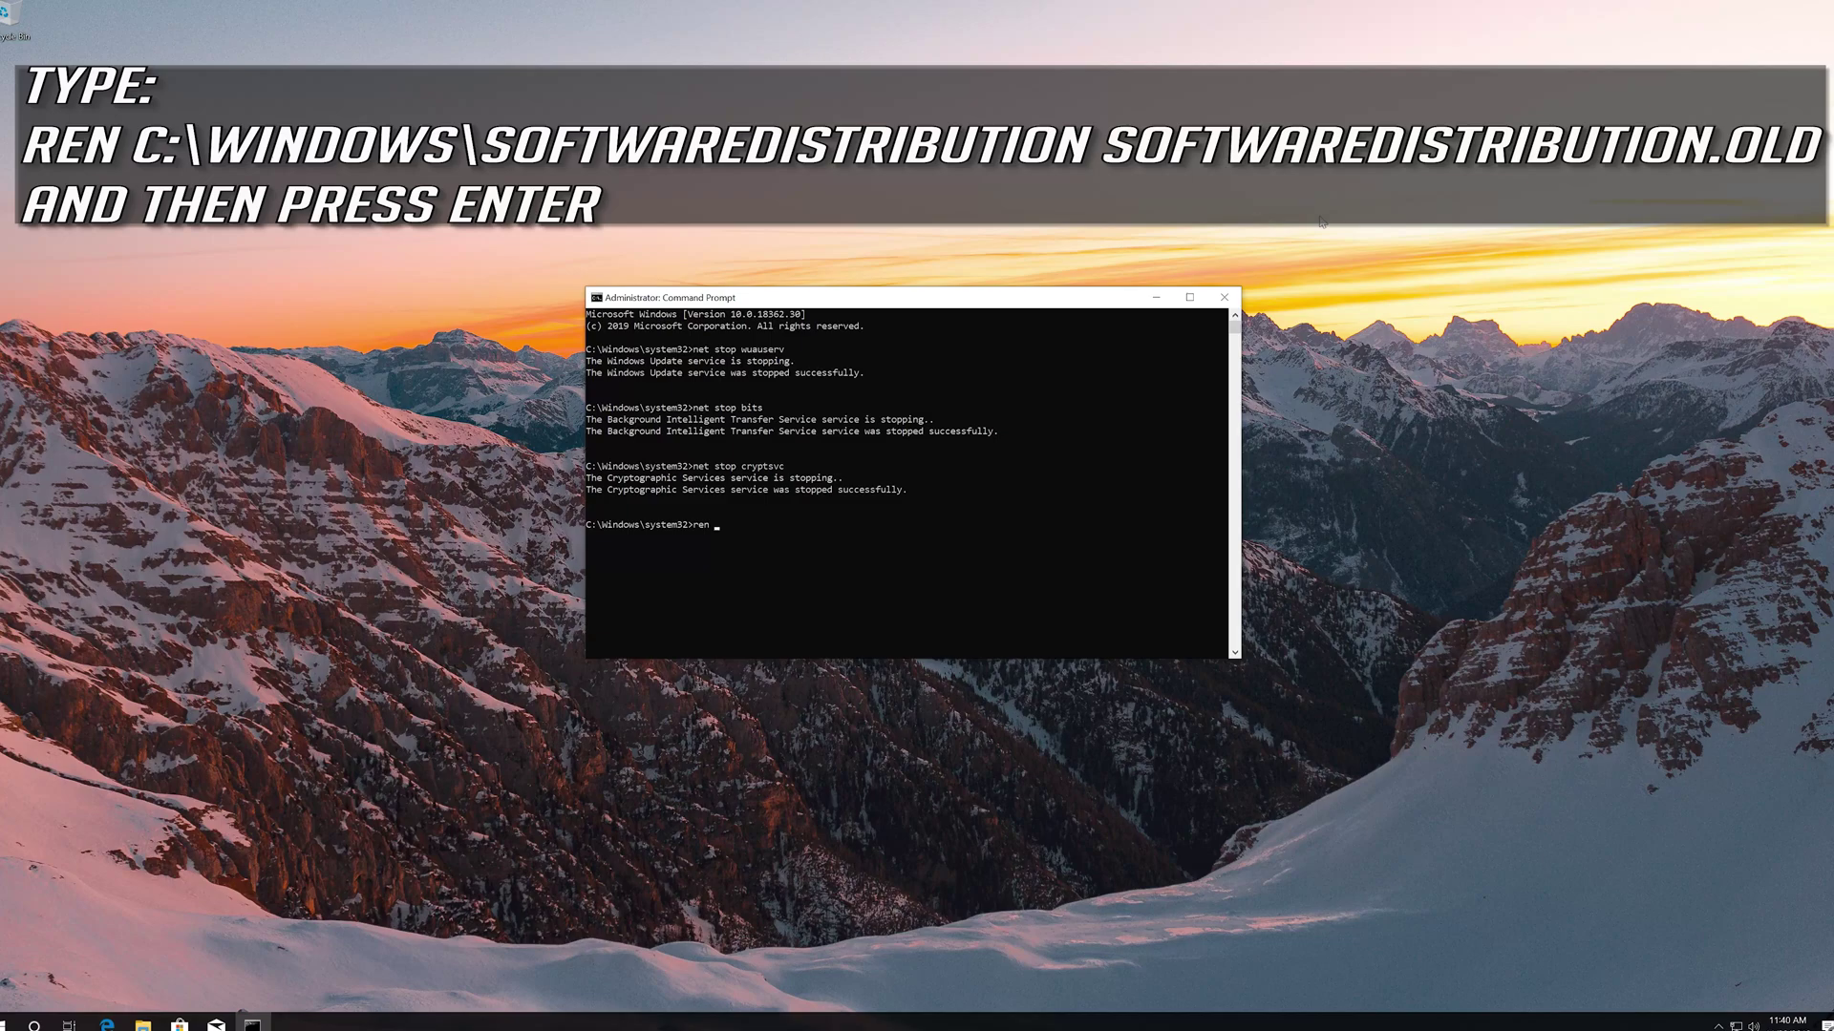
Rename the Catroot2 folder by running "ren %systemroot%\System32\Catroot2 Catroot2.old"
type("ren C")
key("BackSpace")
type("%systemroot%\\Sy")
type("stem32\\Catroo")
type("t2 Catroo")
type("t2.old")
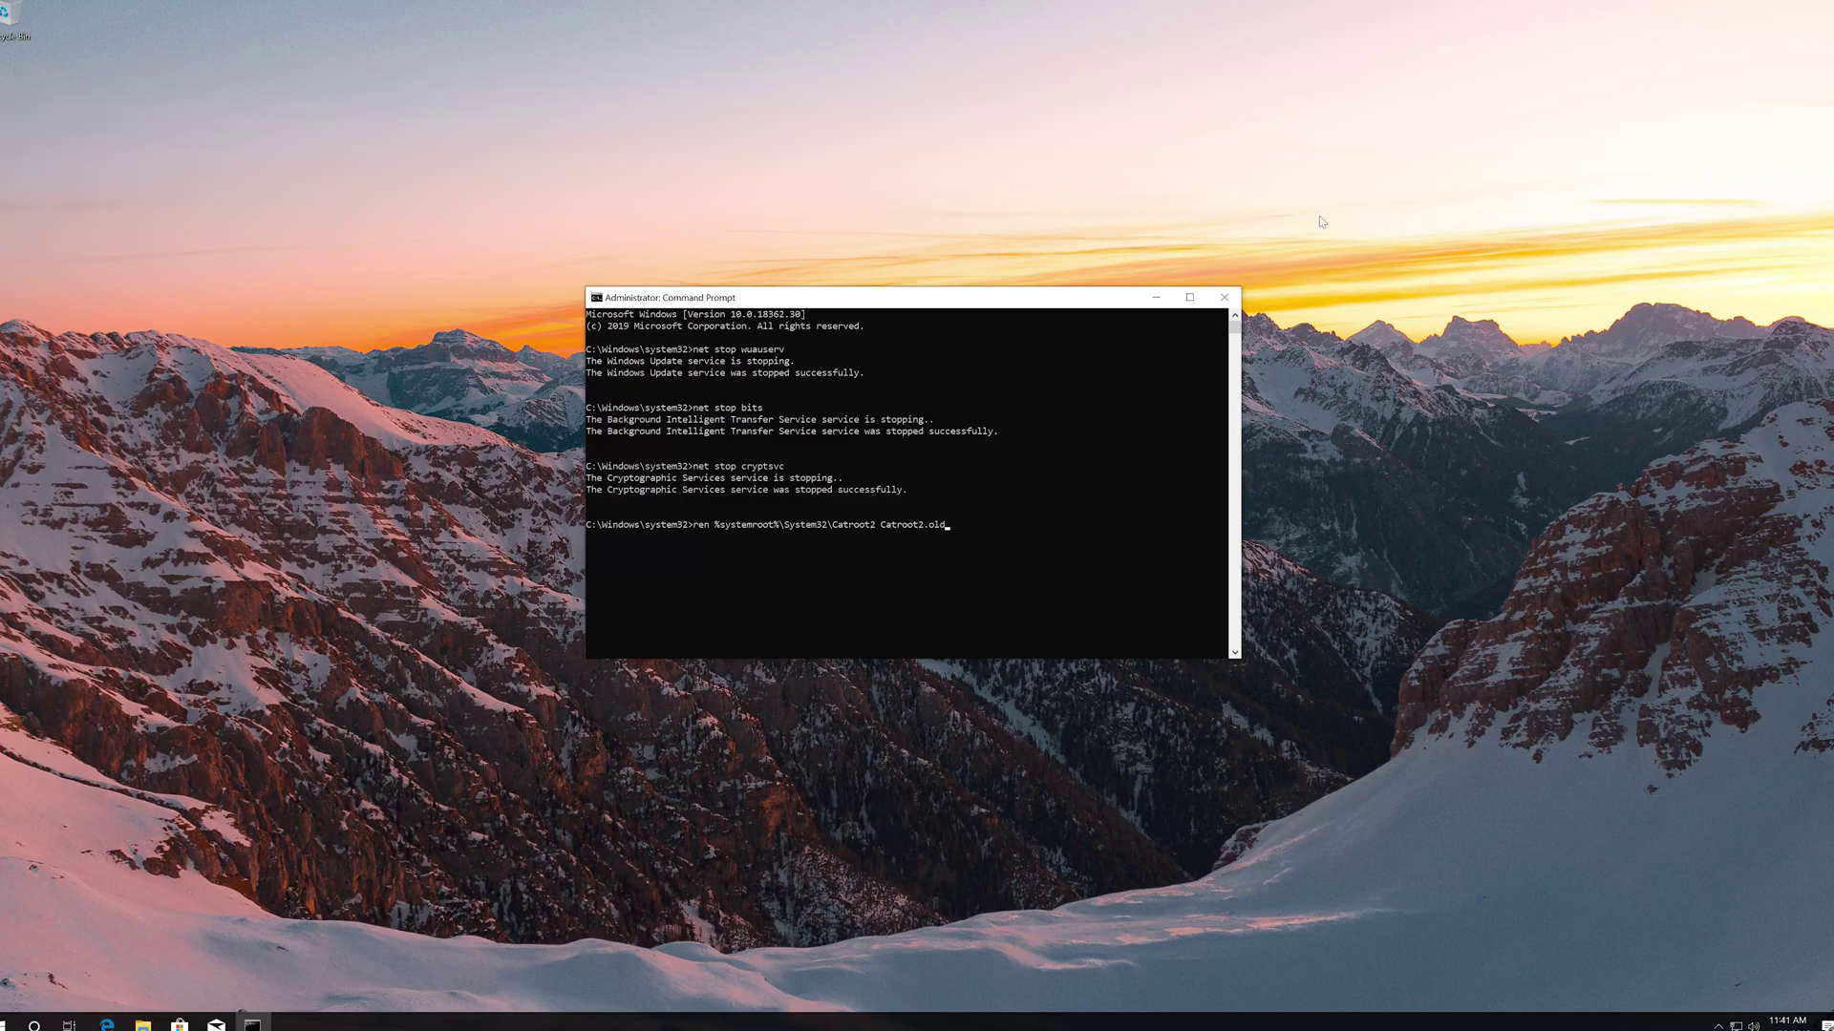
key("Return")
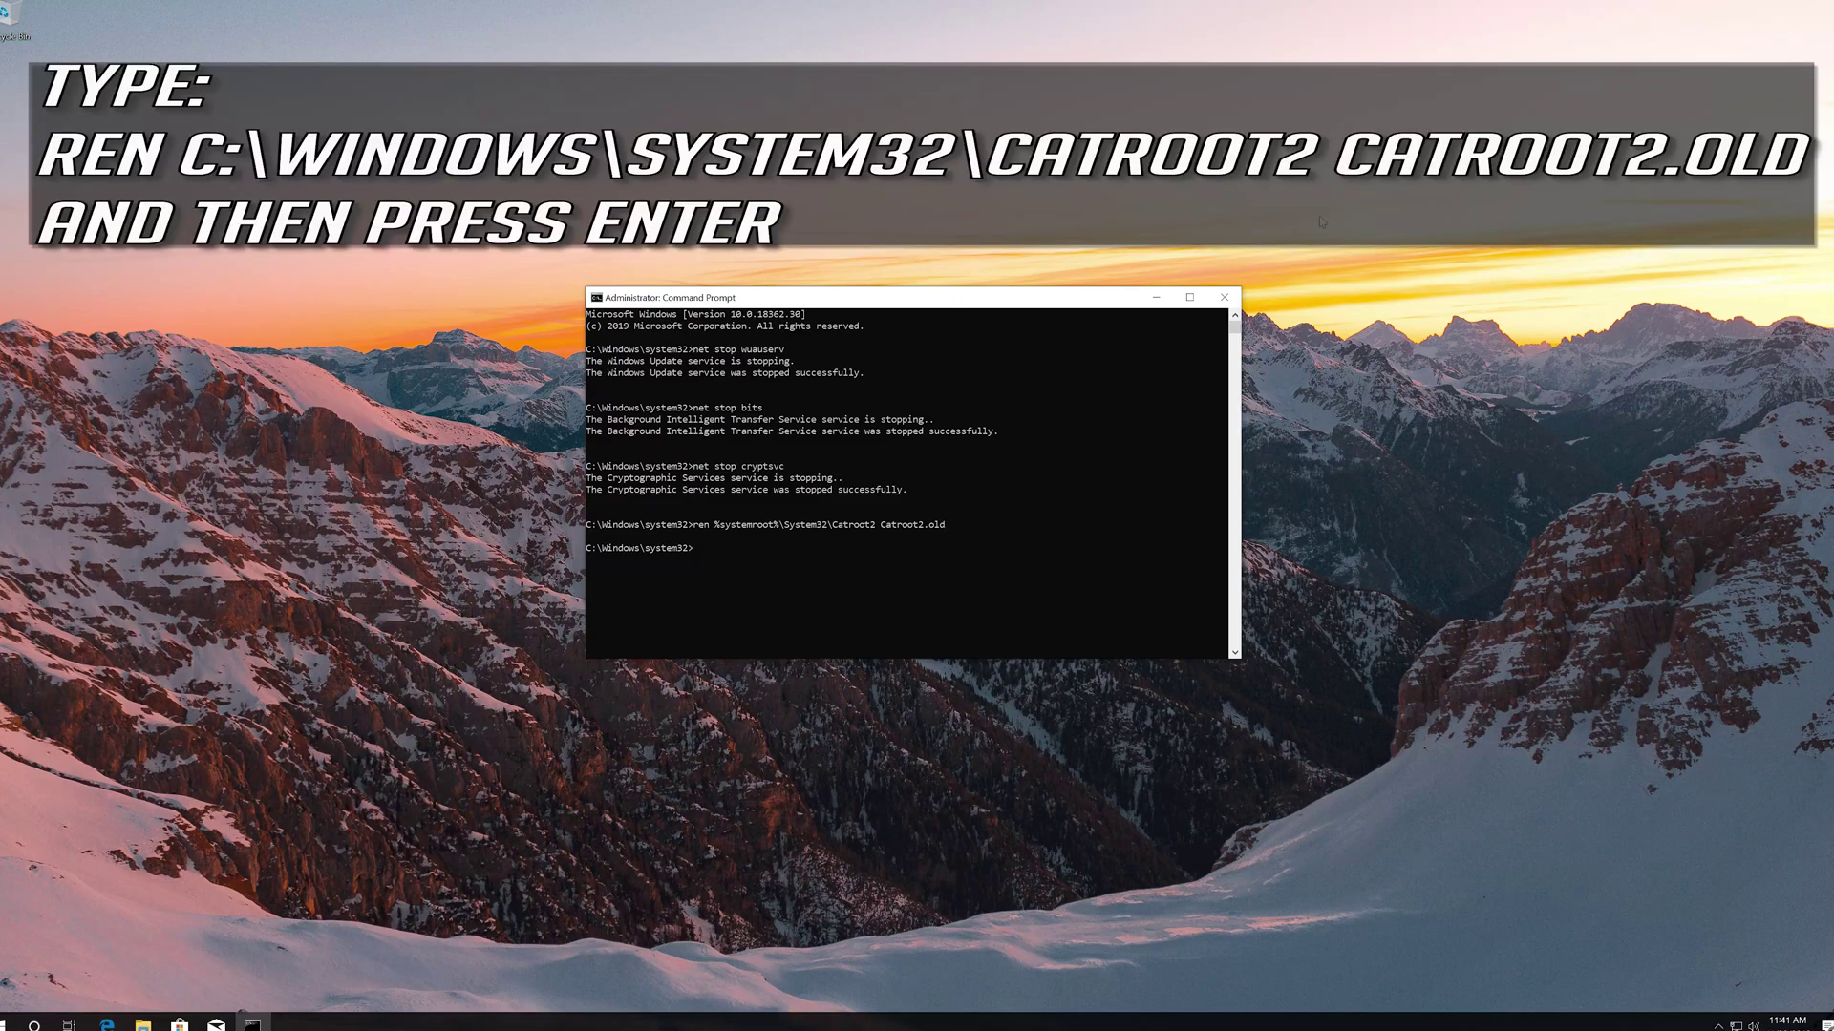
Rename the update download folder by running "ren %systemroot%\SoftwareDistribution SoftwareDistribution.old"
type("ren %systemroo")
type("wareDistribution Software")
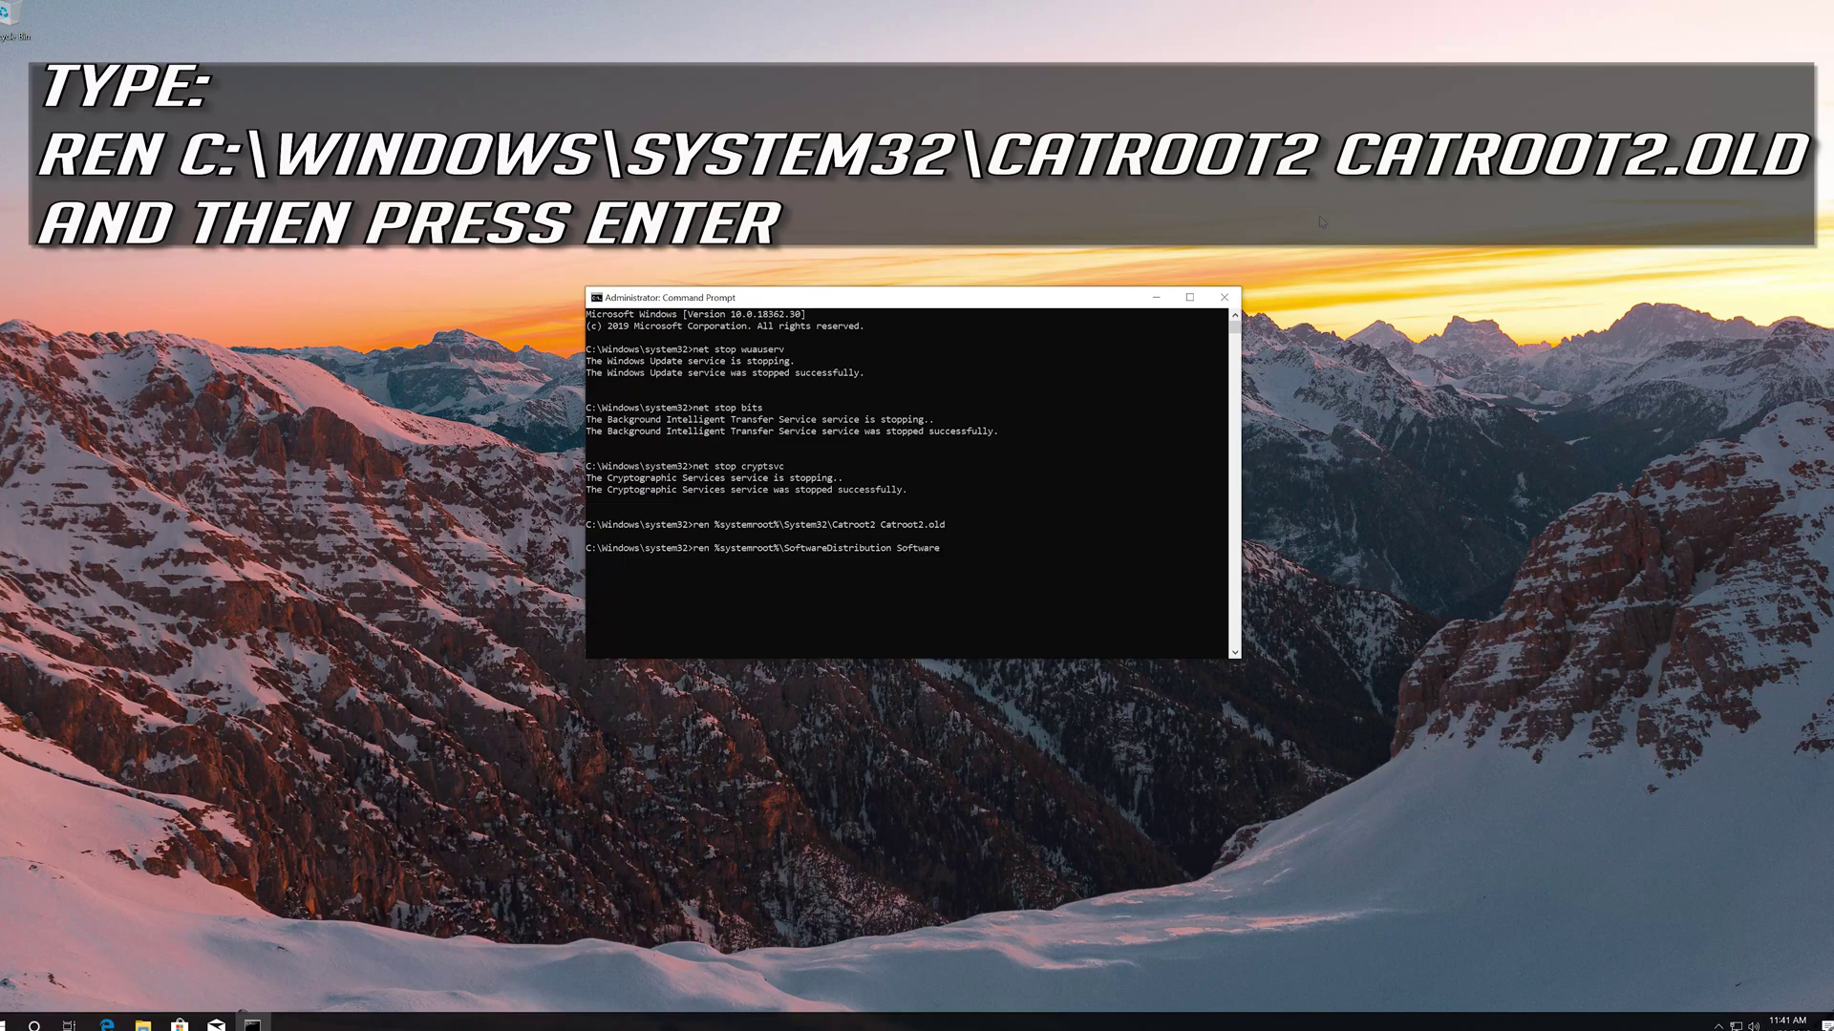
type("Distribution.old")
key("Return")
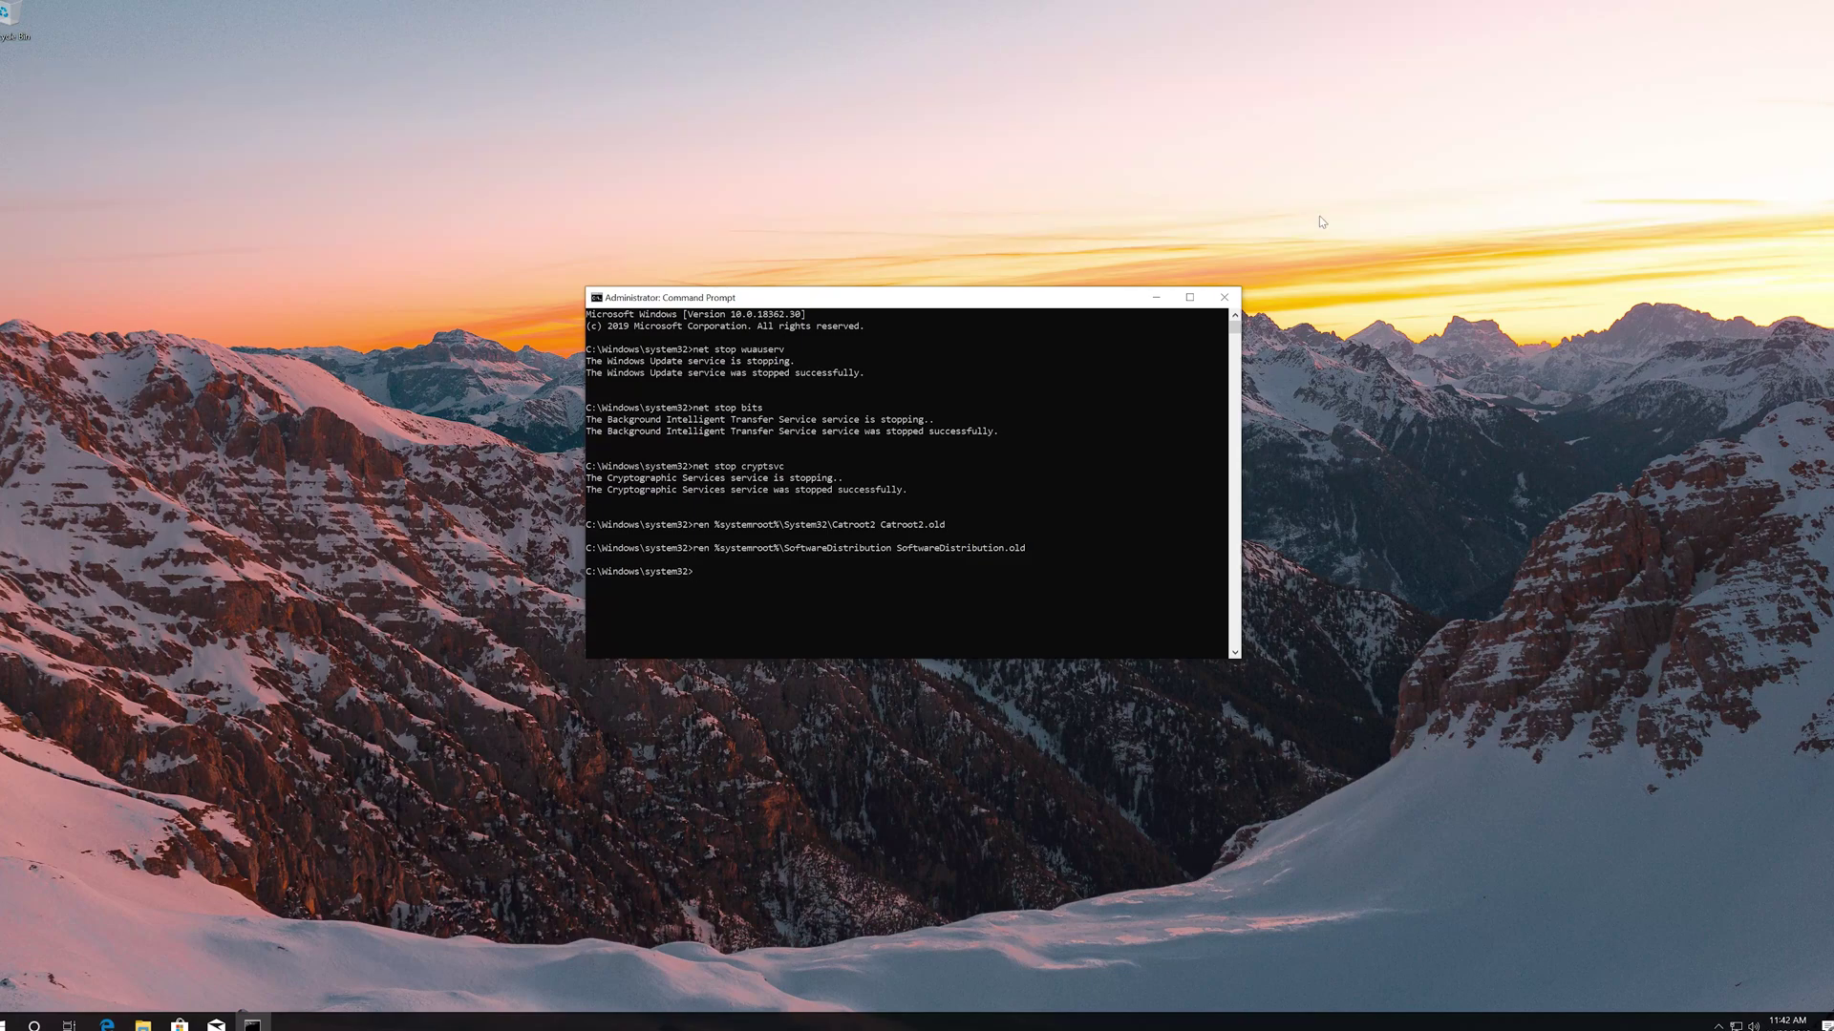
Start the wuauserv, bits and cryptsvc services again with net start commands
type("net start")
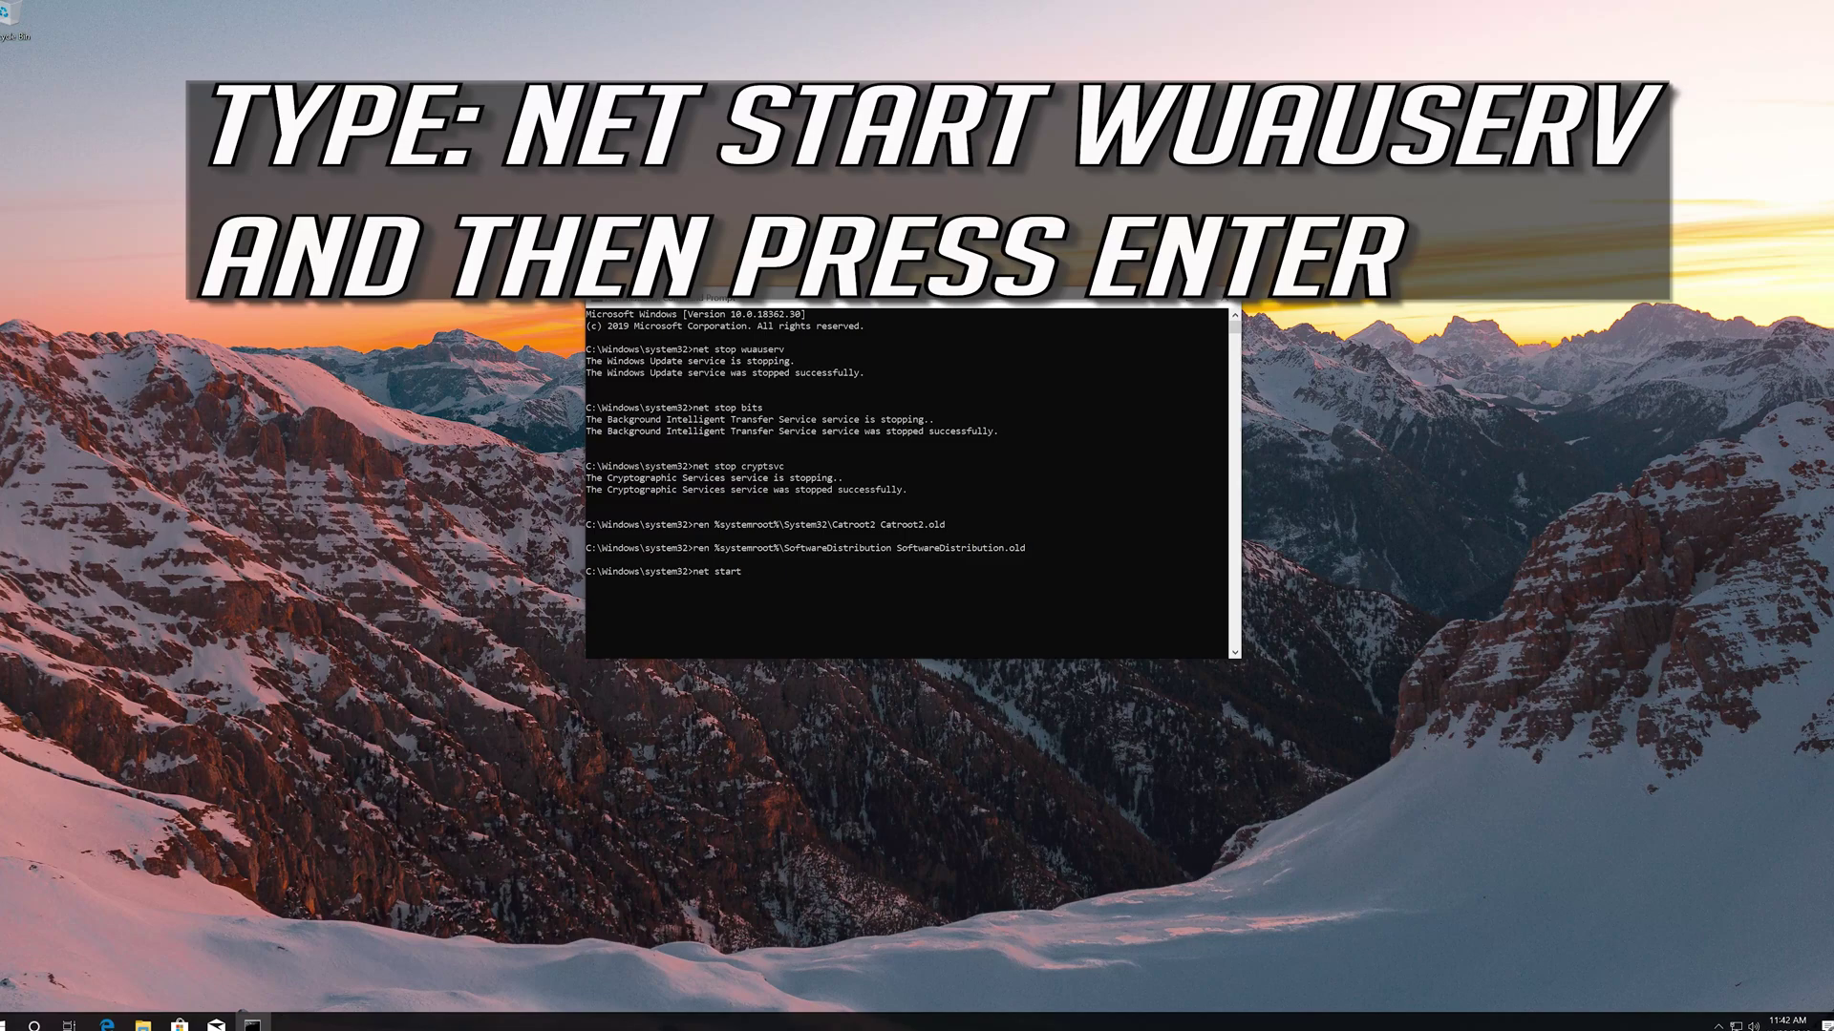
type("serv")
key("Return")
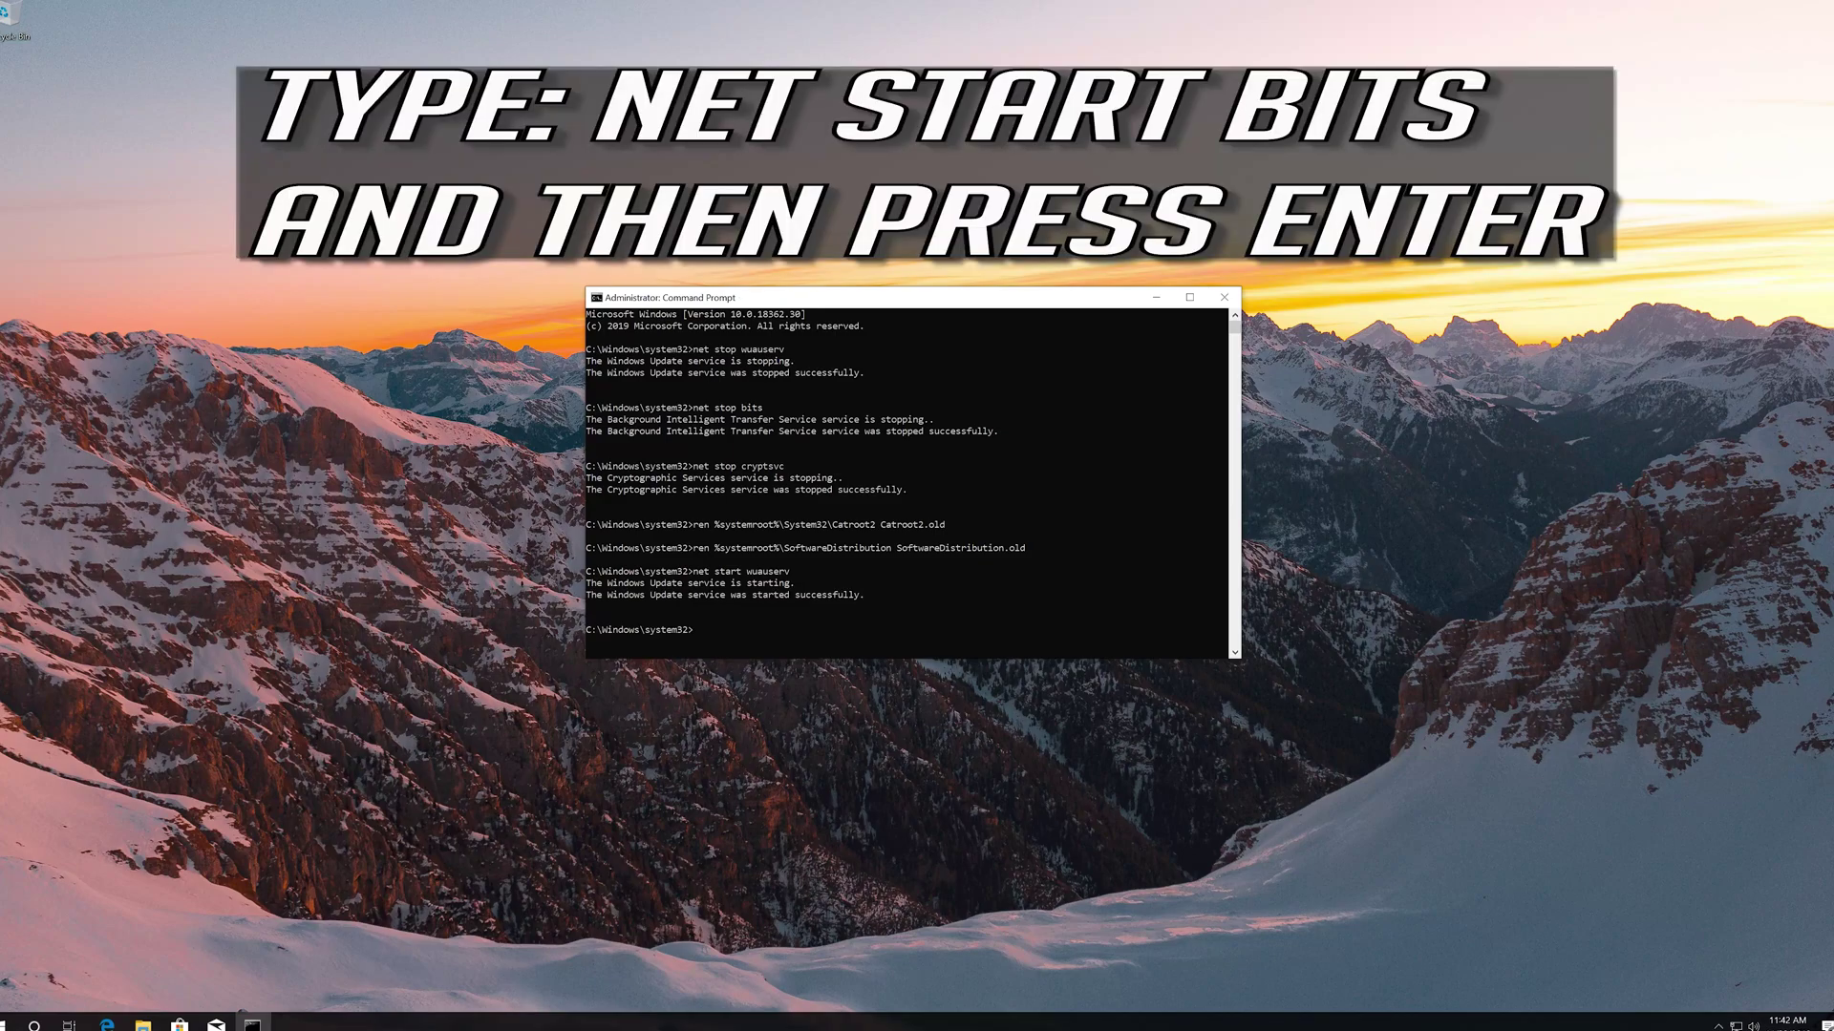
type("net start bits")
key("Return")
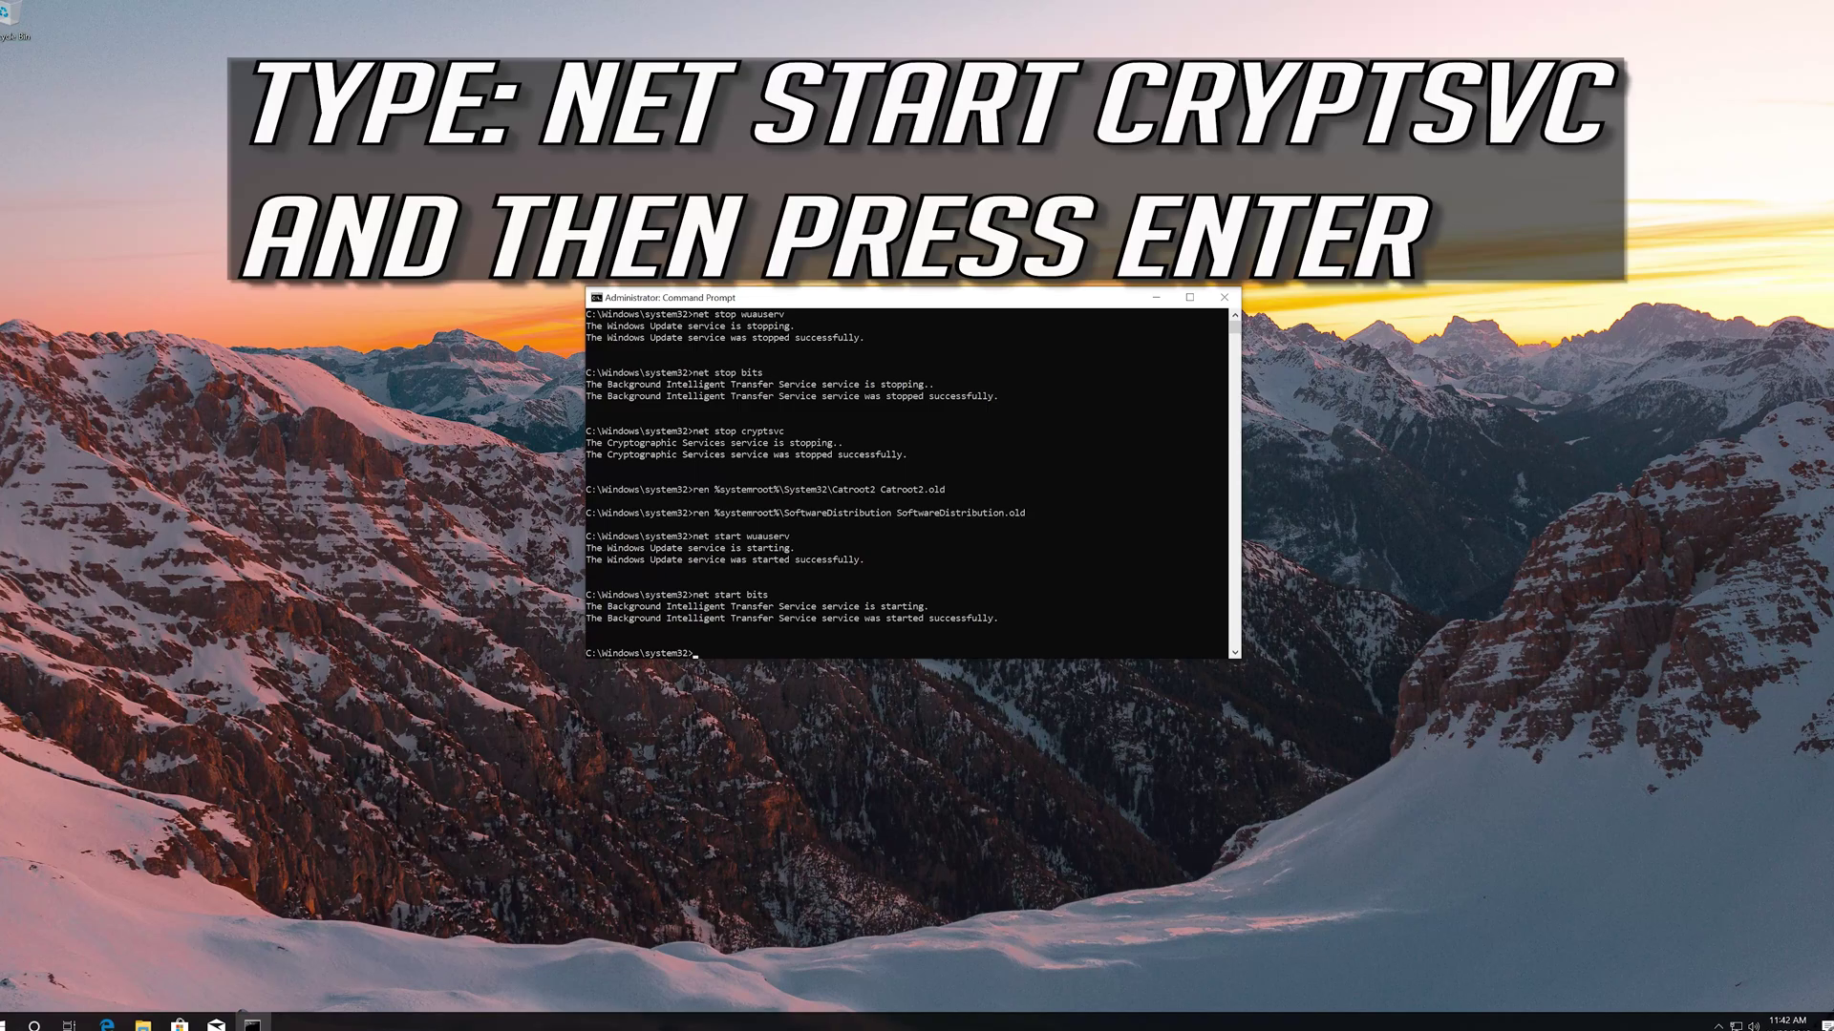
type("net start cryptsvc")
key("Return")
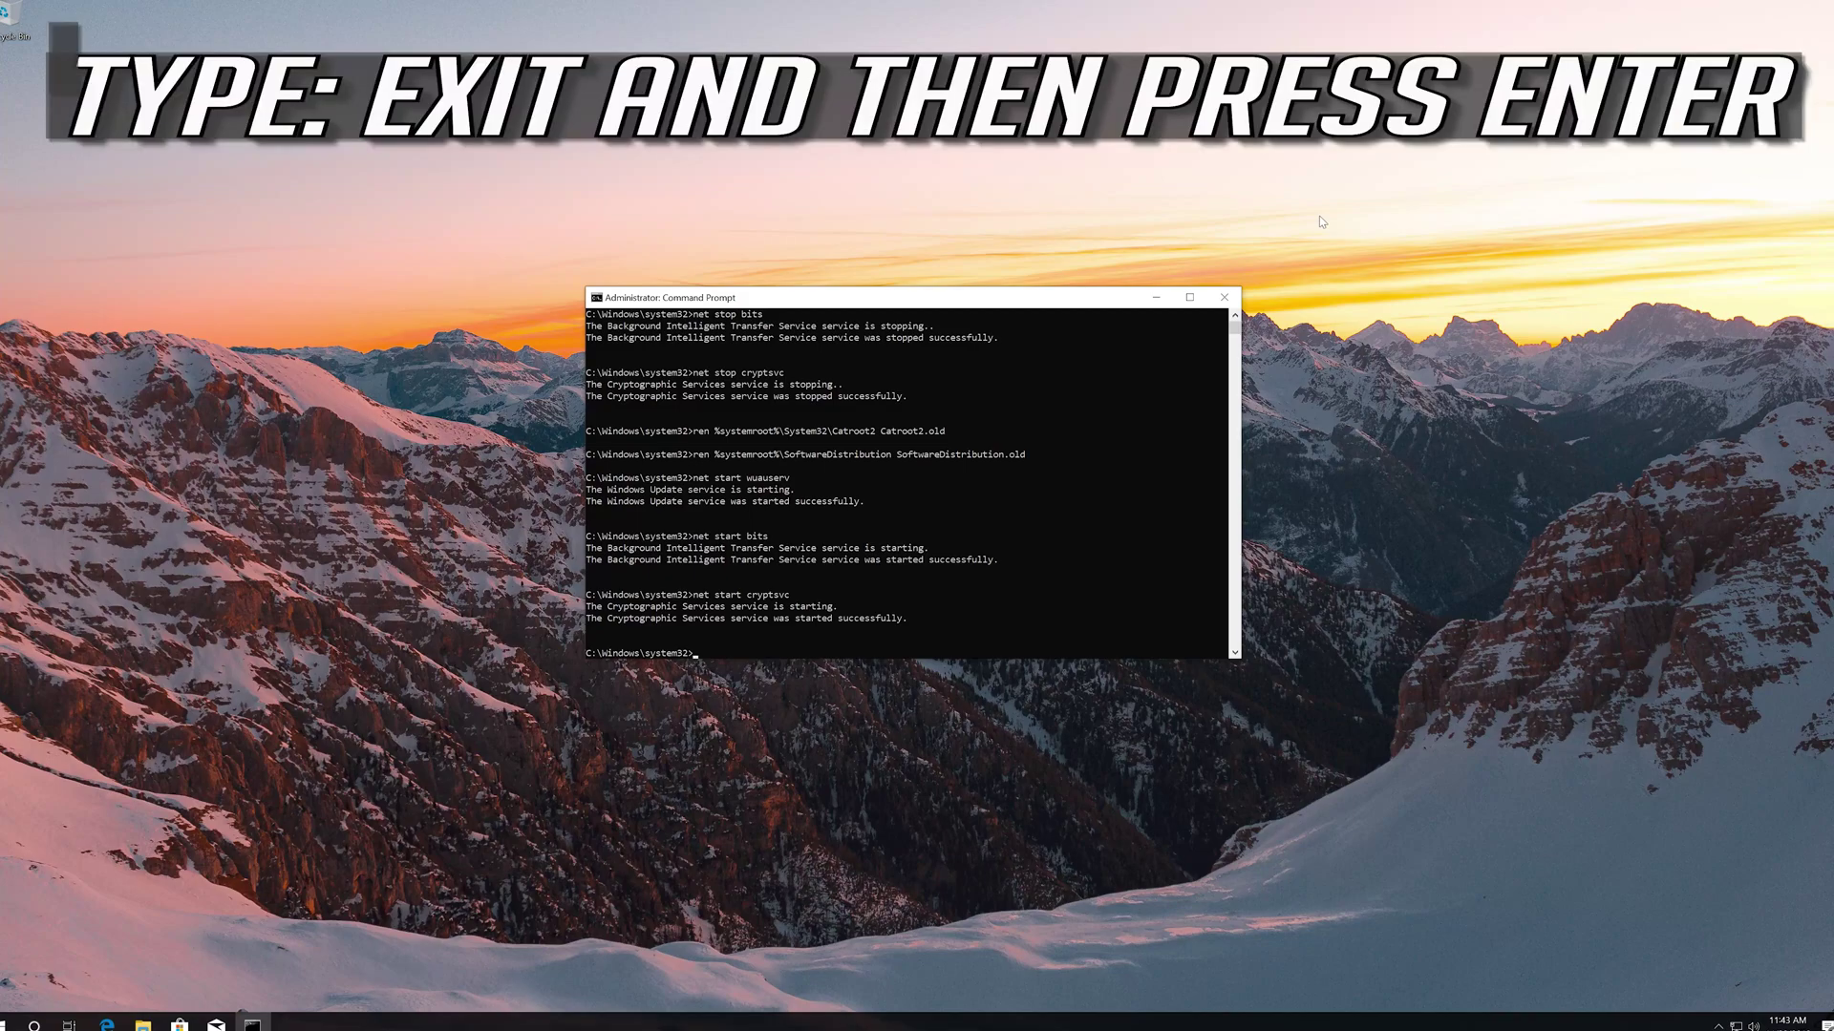
Close the Command Prompt session with the exit command and open the Start menu
type("exit")
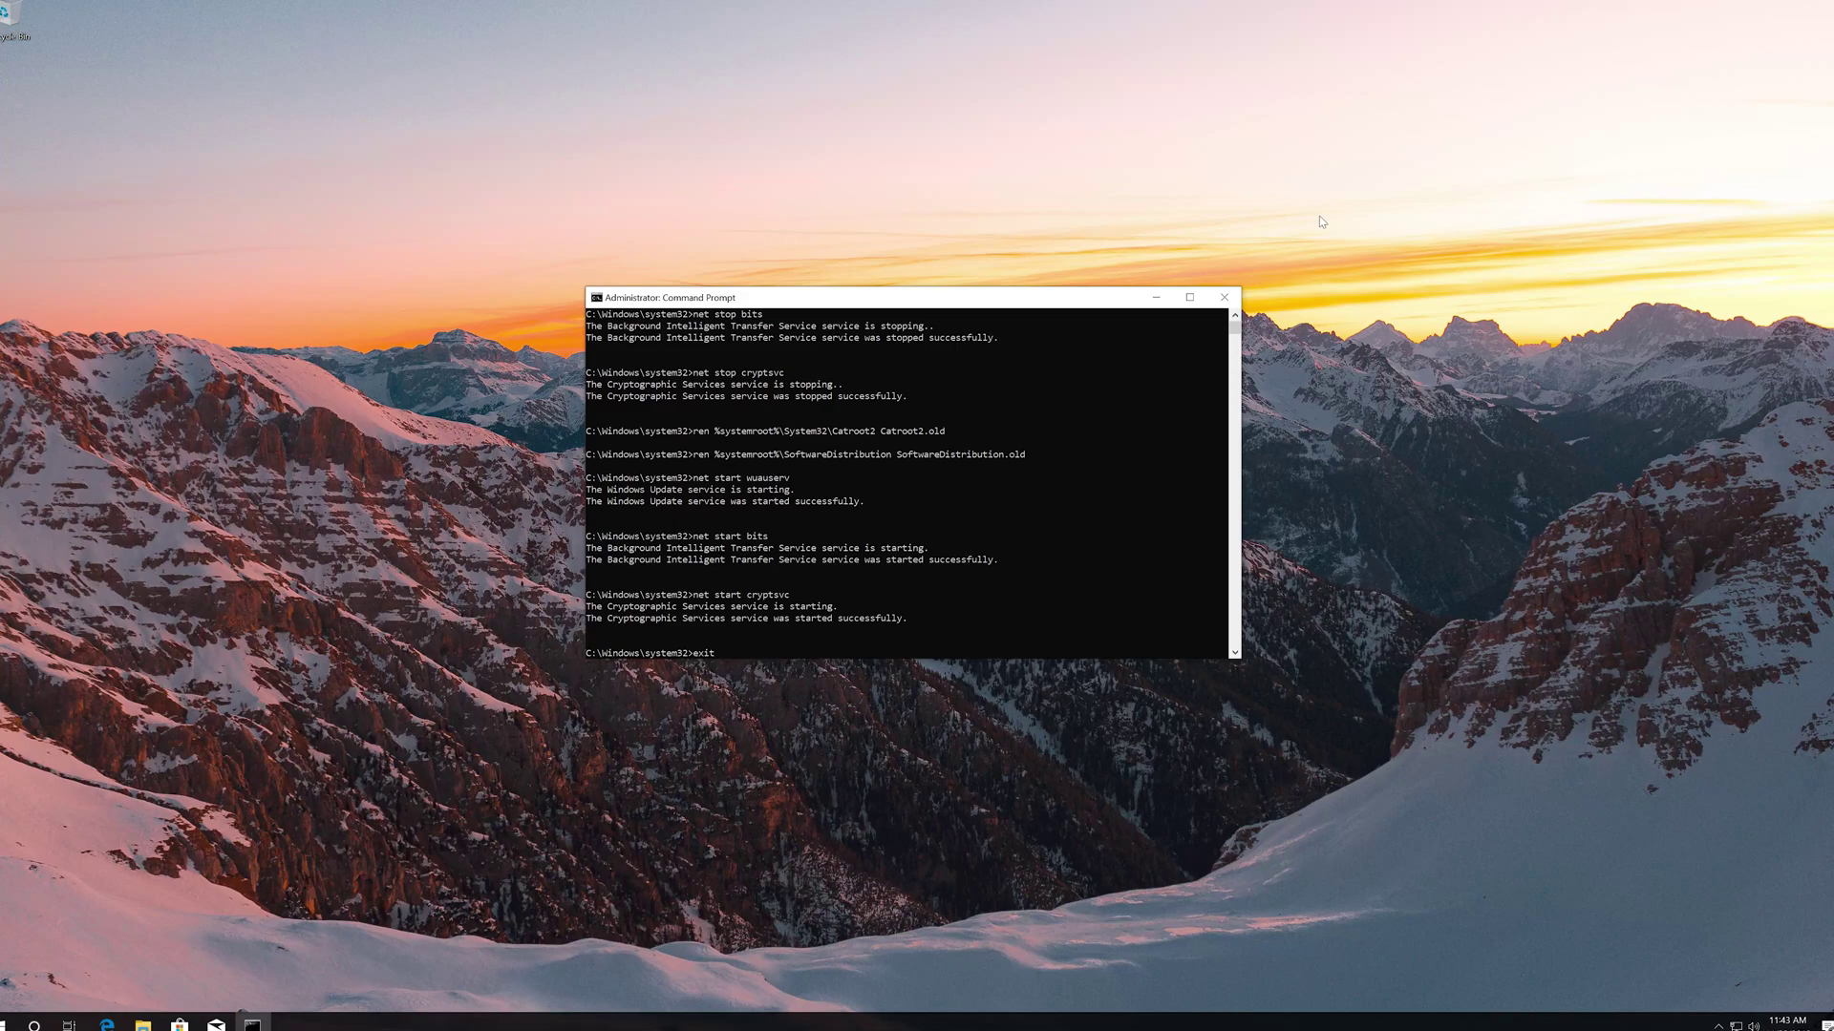
key("Return")
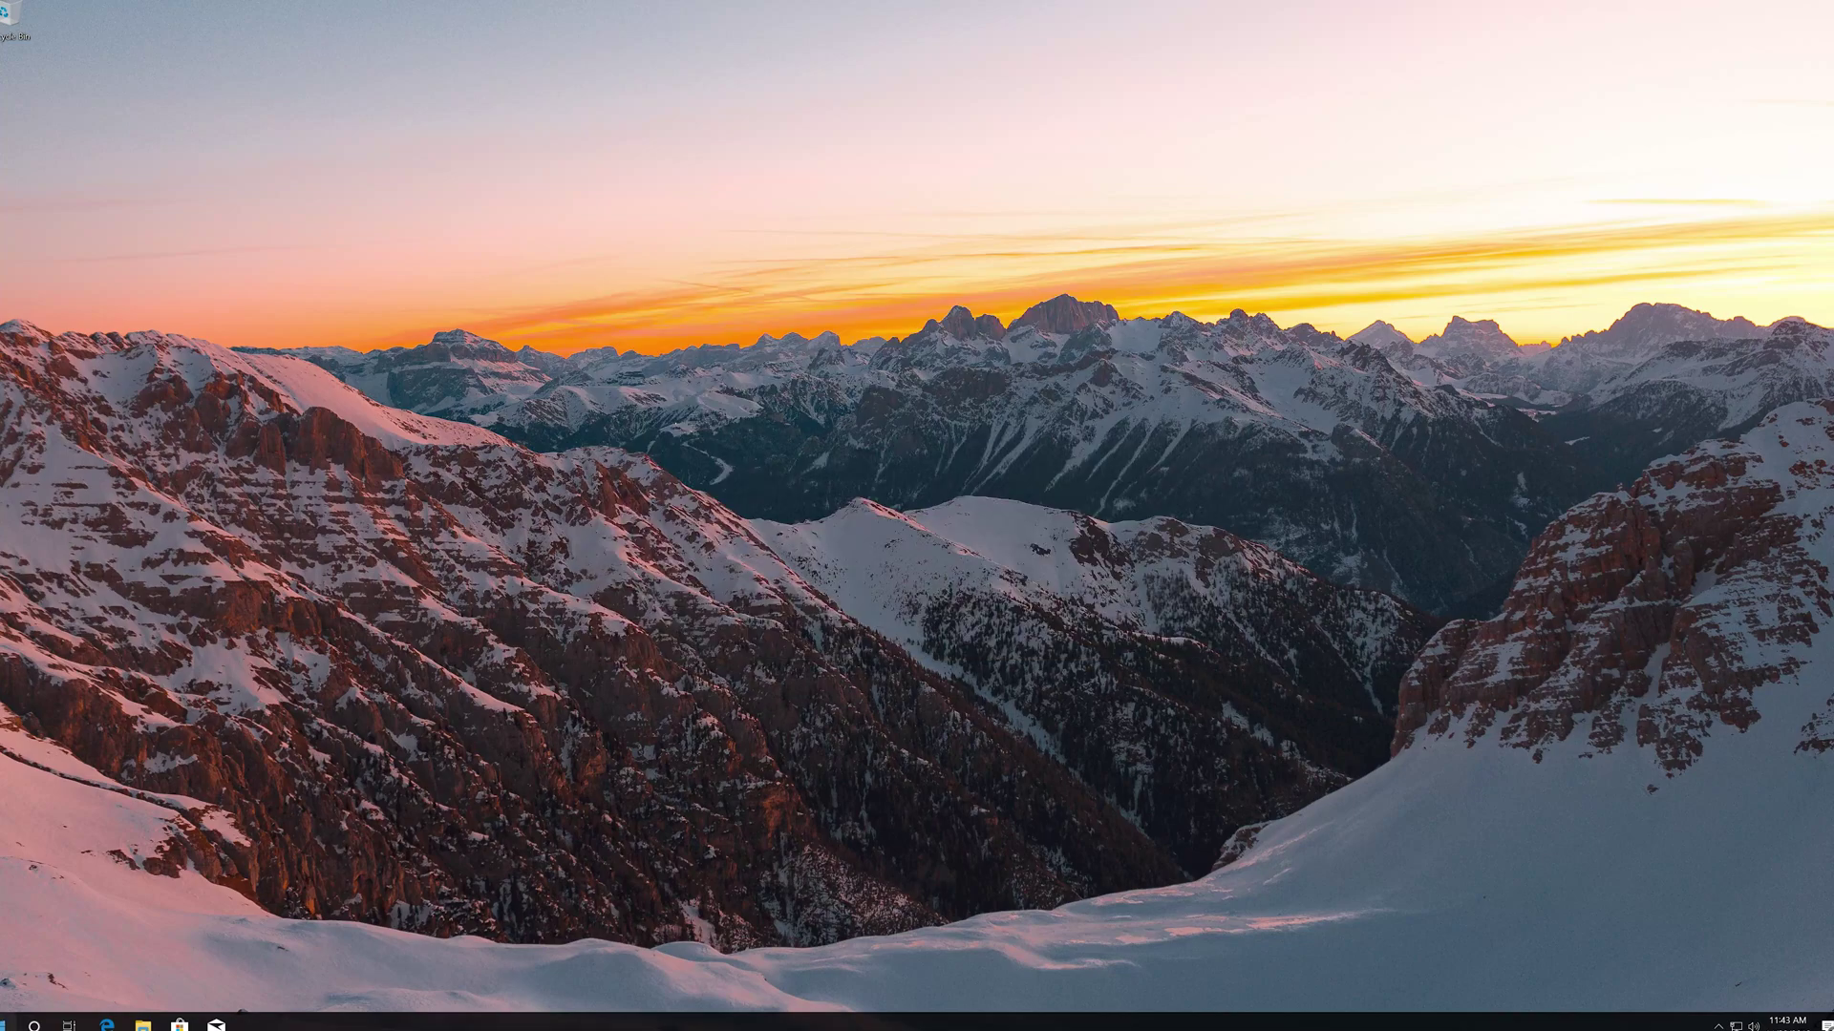
left_click(10, 1024)
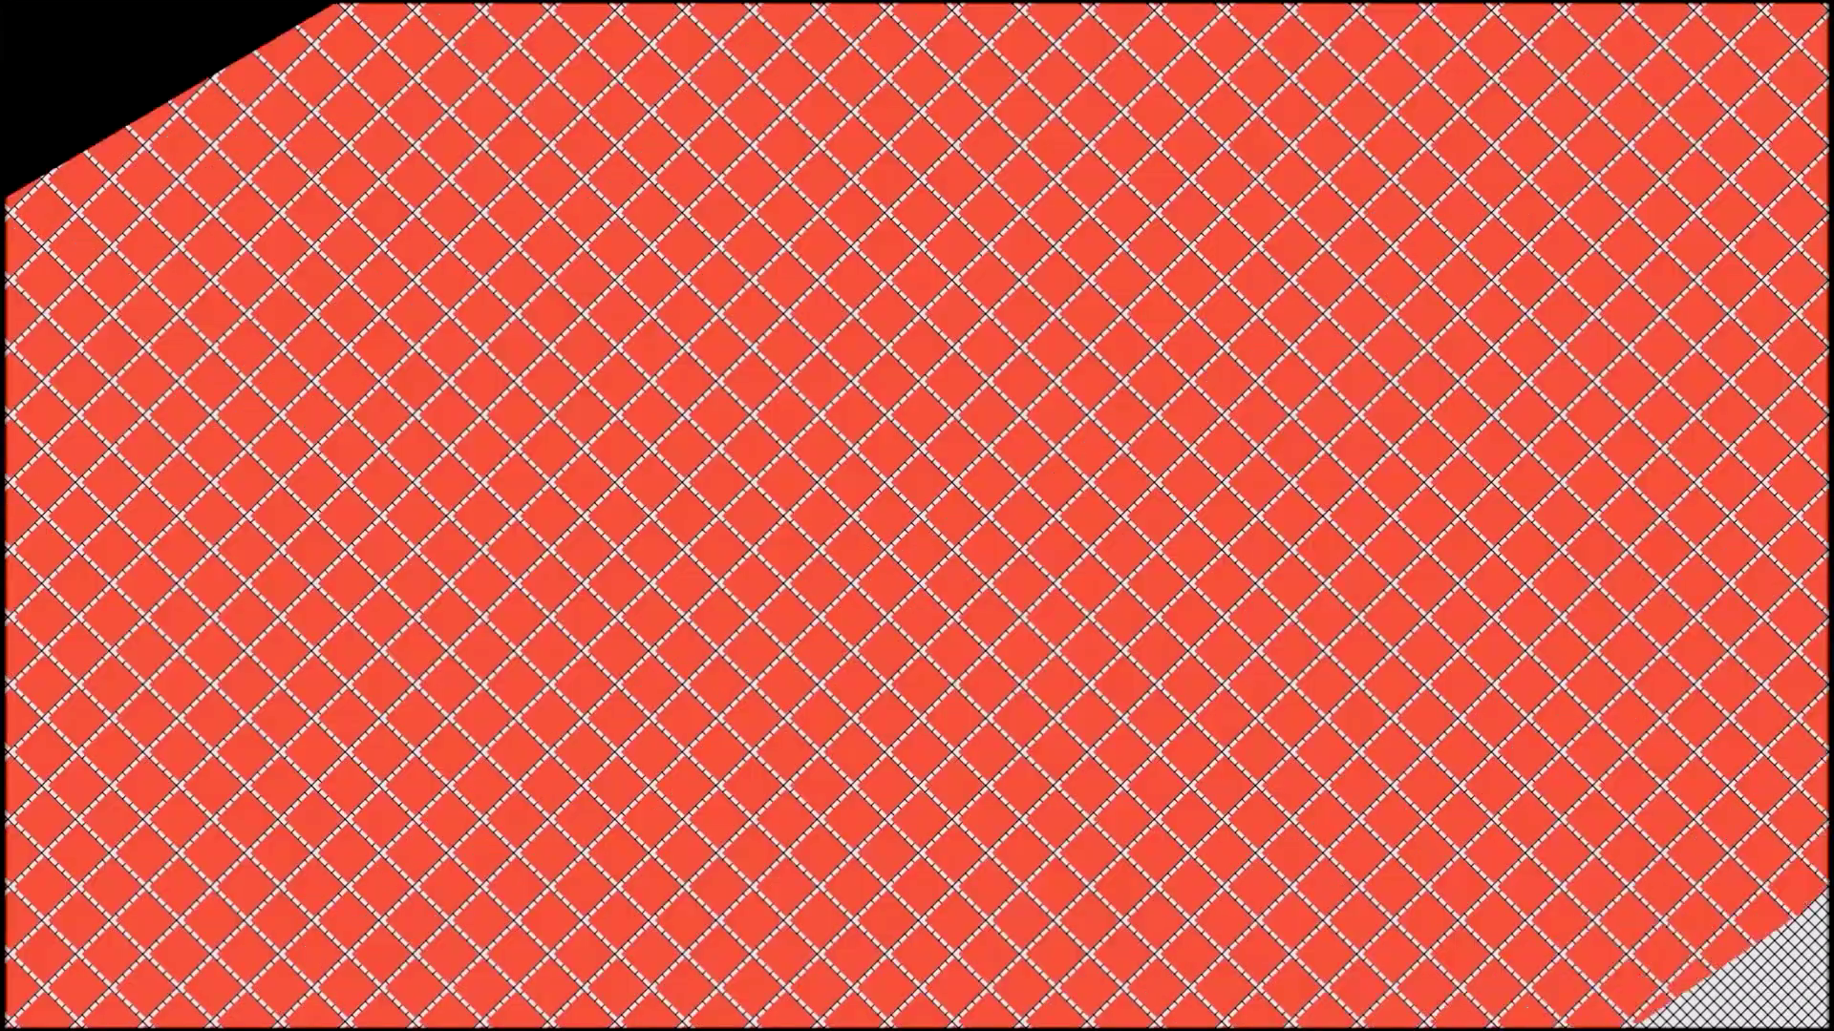